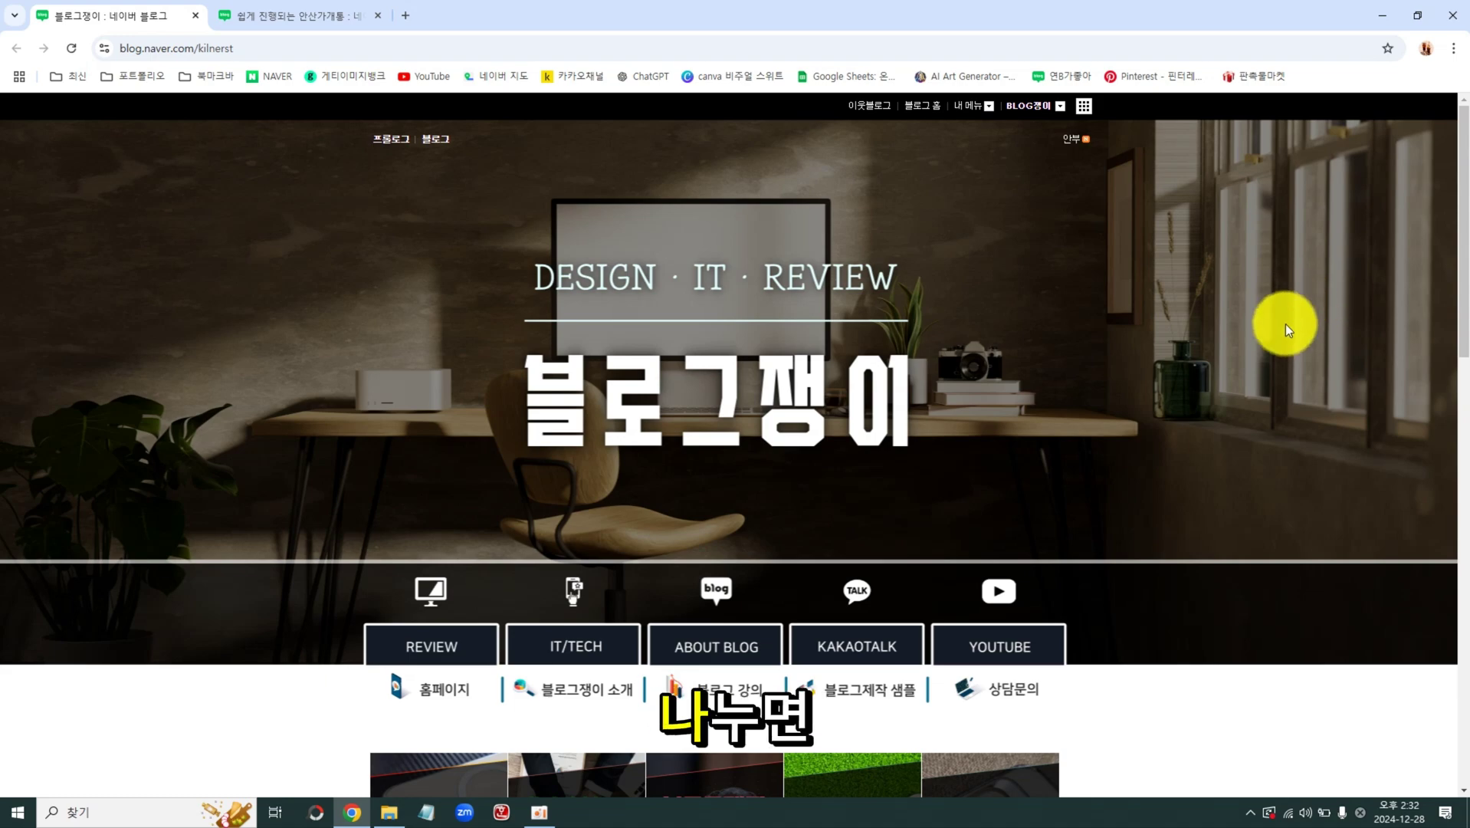
Look over the blog's front page from the header banner down to the post thumbnail grid.
scroll(1205, 480, down, 5)
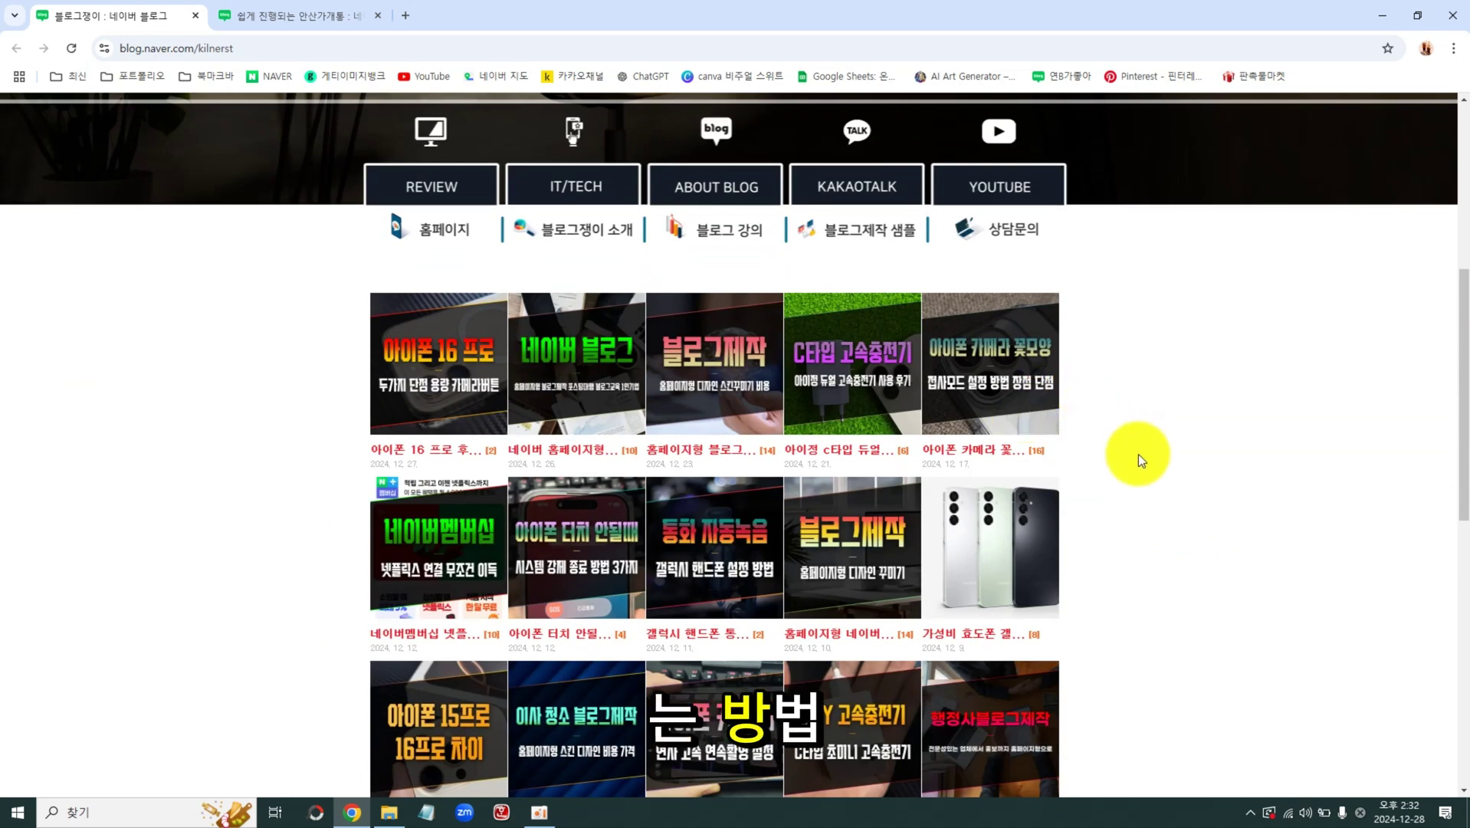
scroll(1138, 454, up, 5)
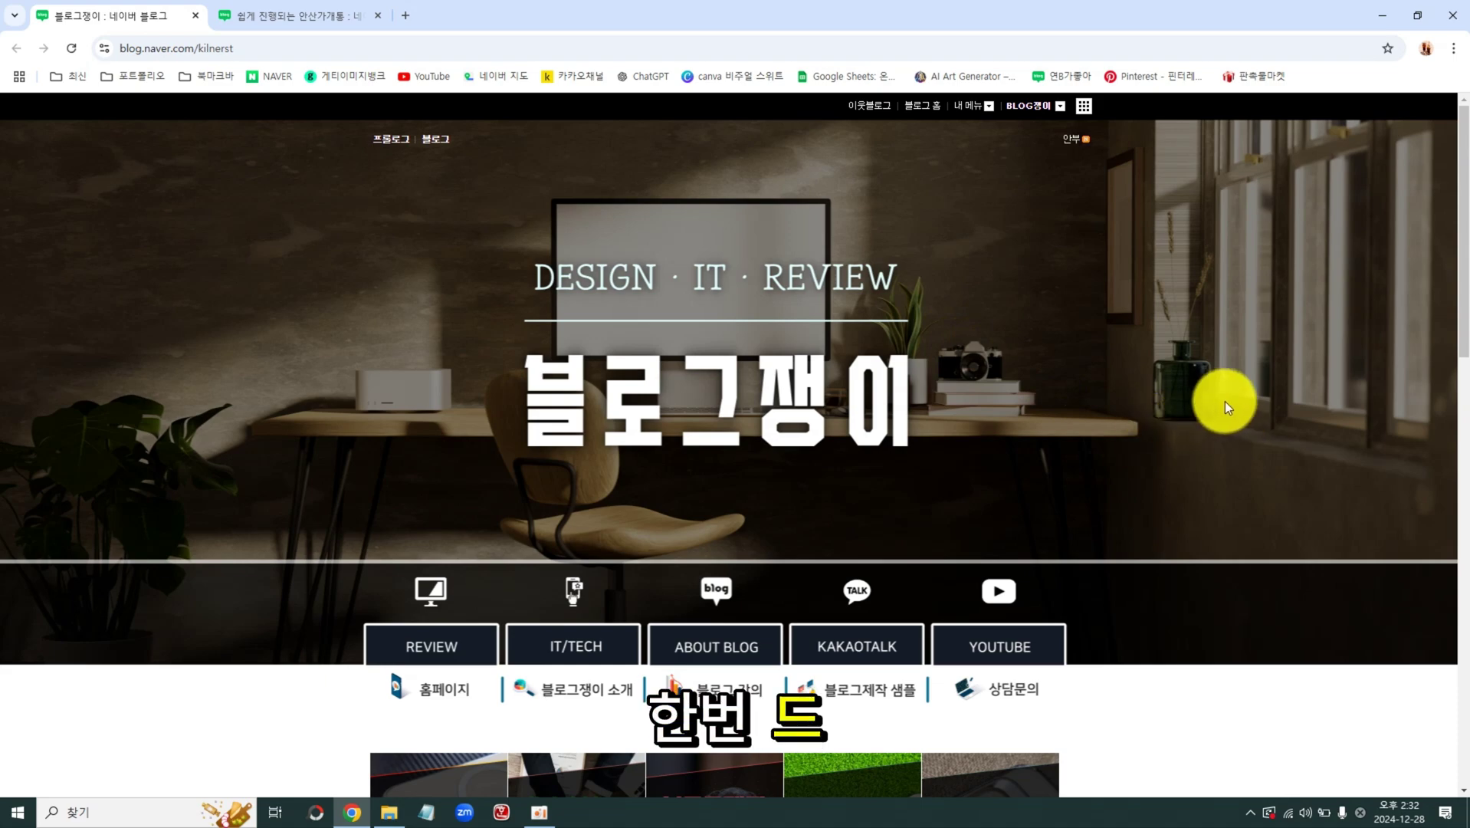
scroll(1218, 402, down, 6)
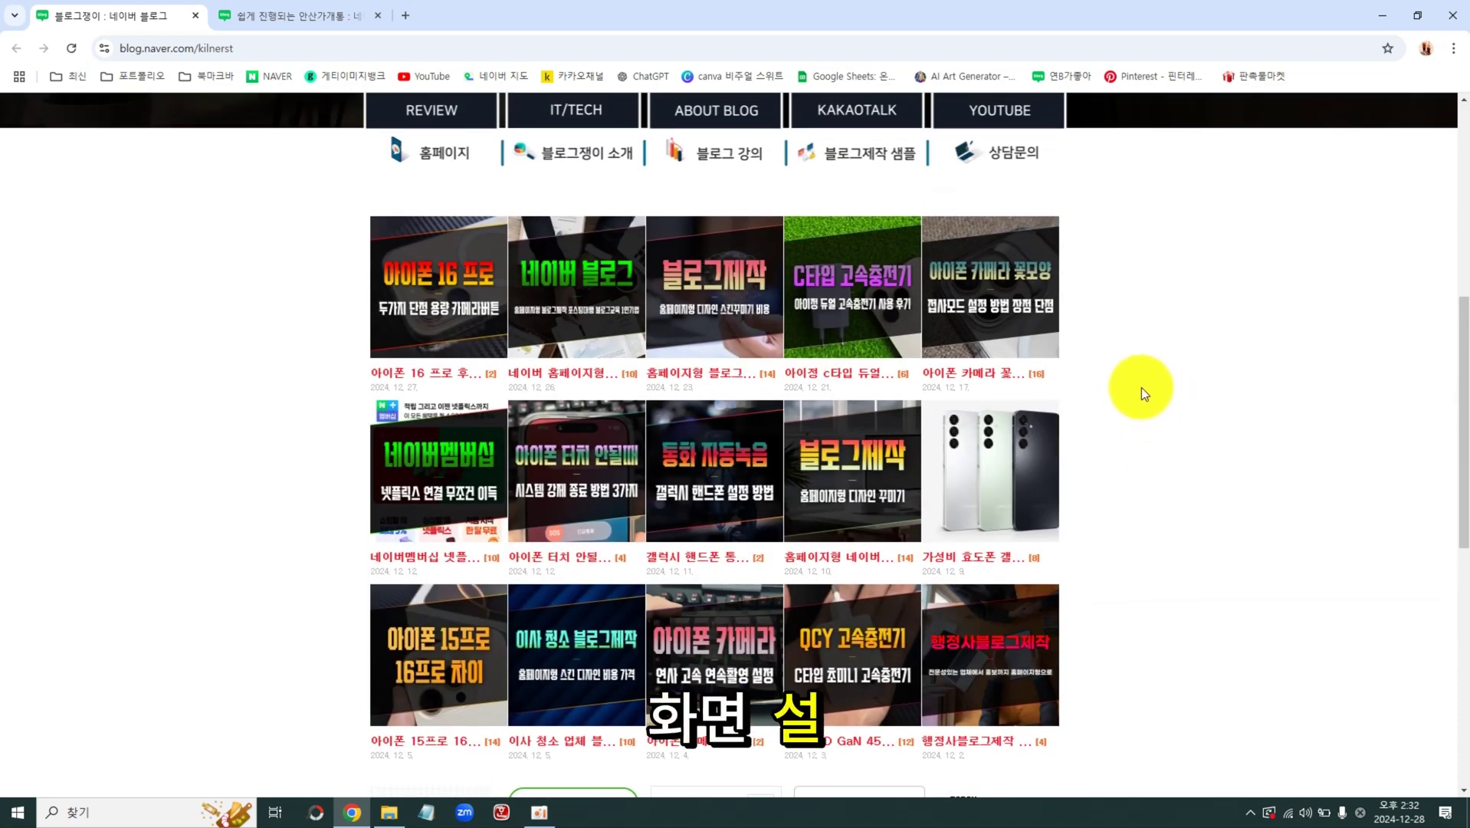
scroll(1149, 394, up, 6)
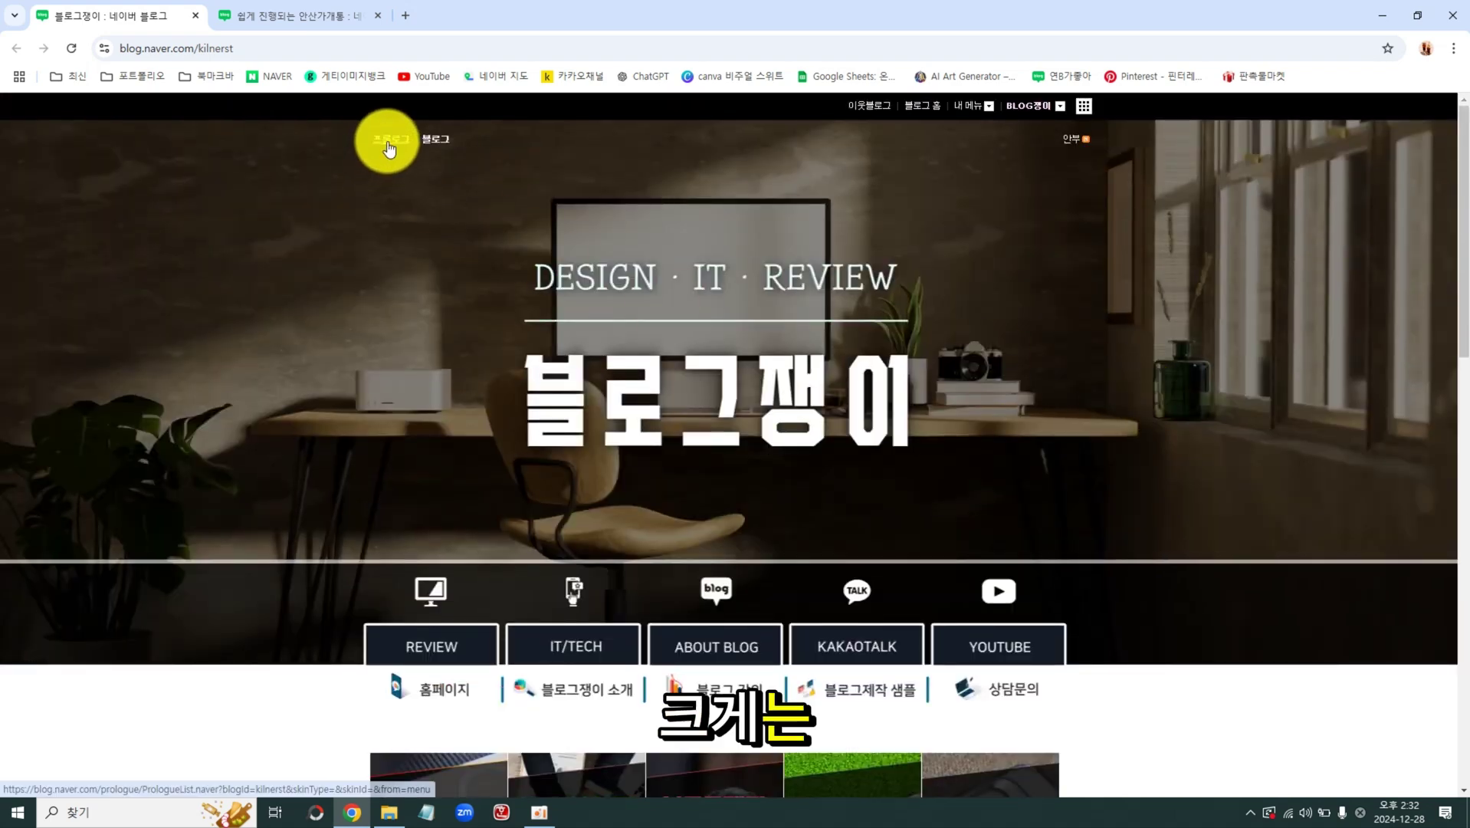
scroll(607, 427, down, 1)
scroll(608, 427, up, 1)
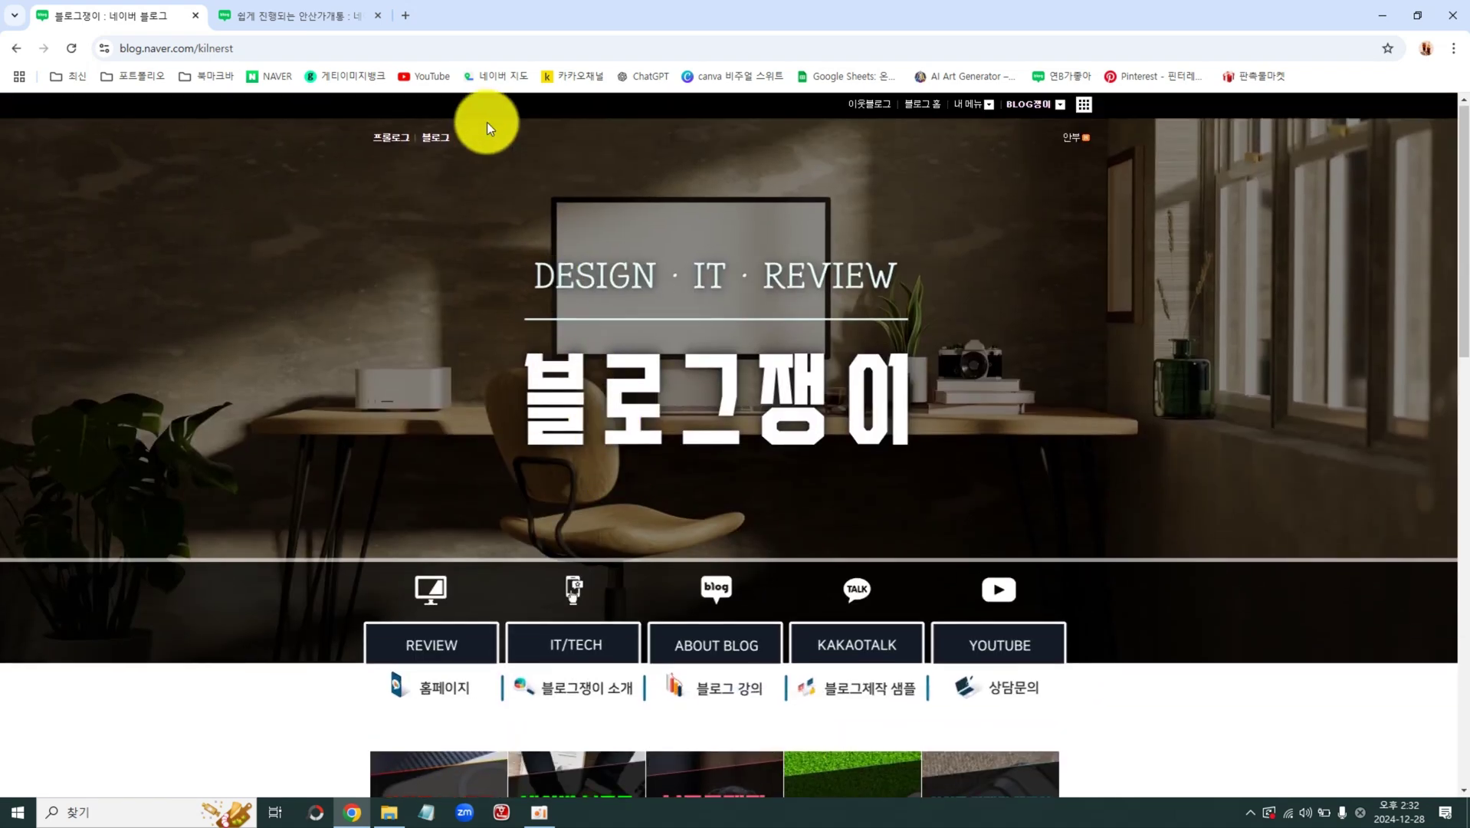
Open the blog's 블로그 view, return to the 프롤로그 view, and examine its post thumbnails and the widgets below them.
click(443, 146)
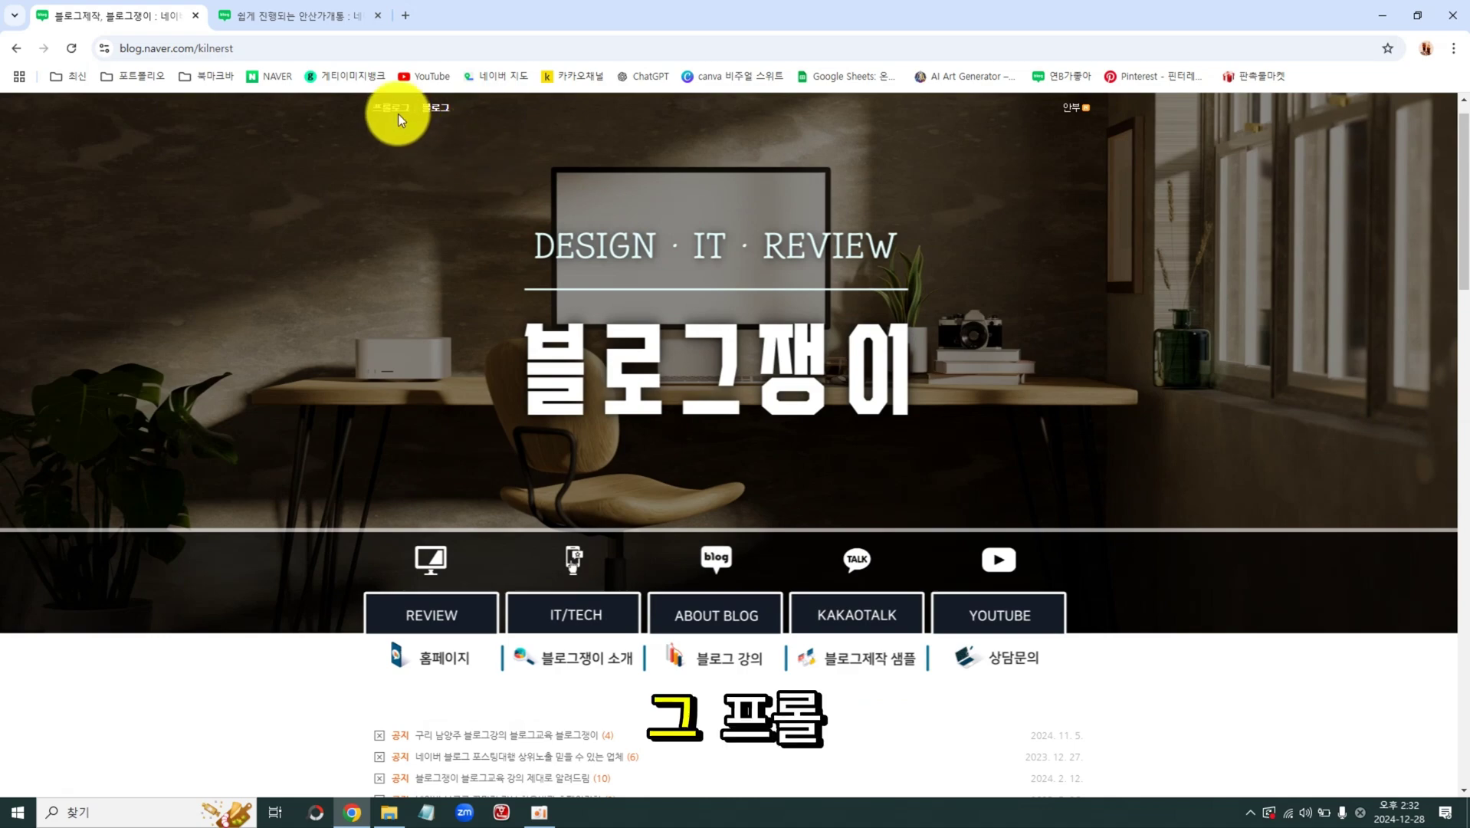
click(397, 114)
scroll(1246, 555, down, 8)
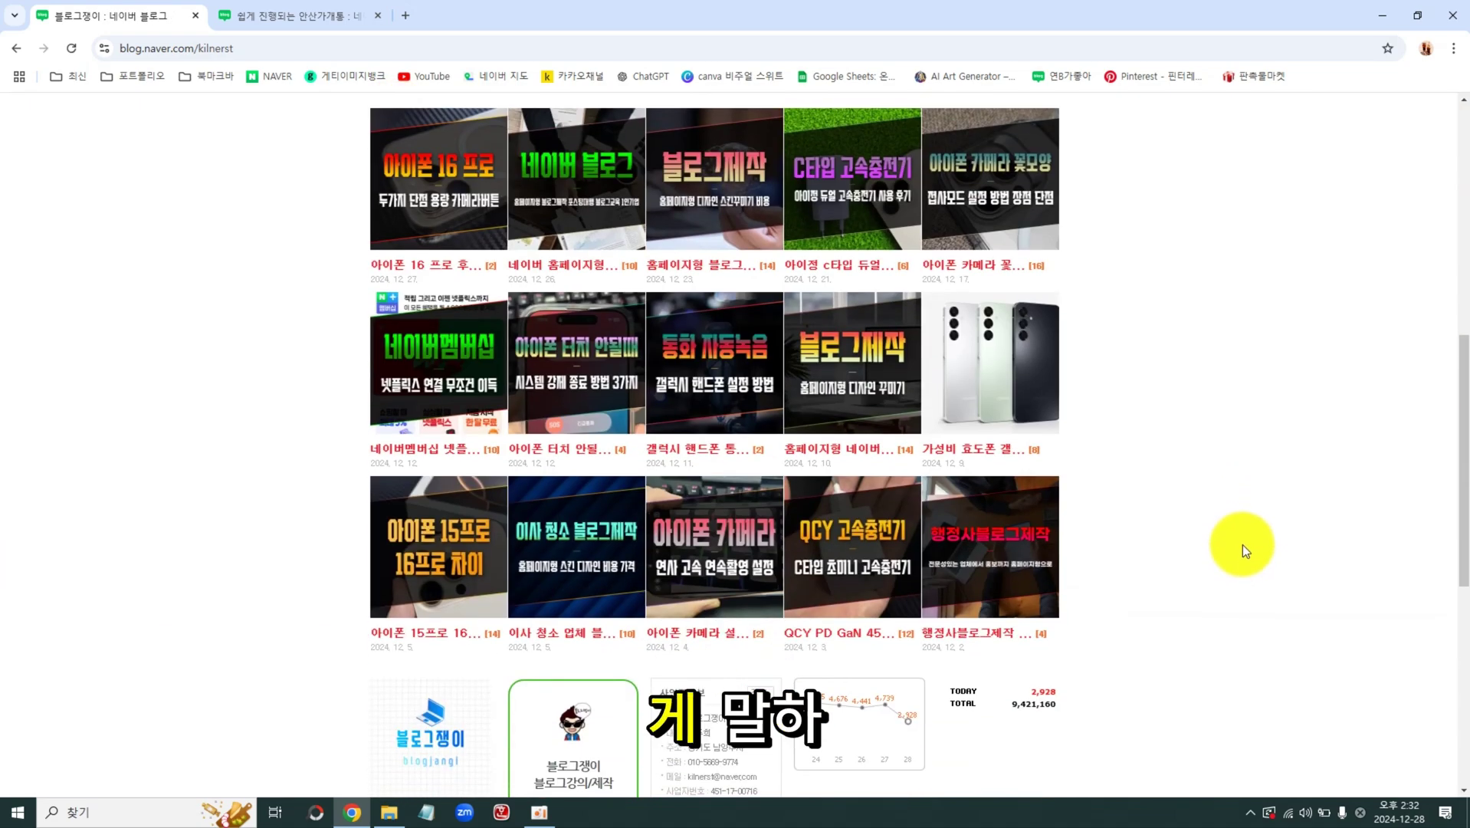
scroll(1243, 544, up, 3)
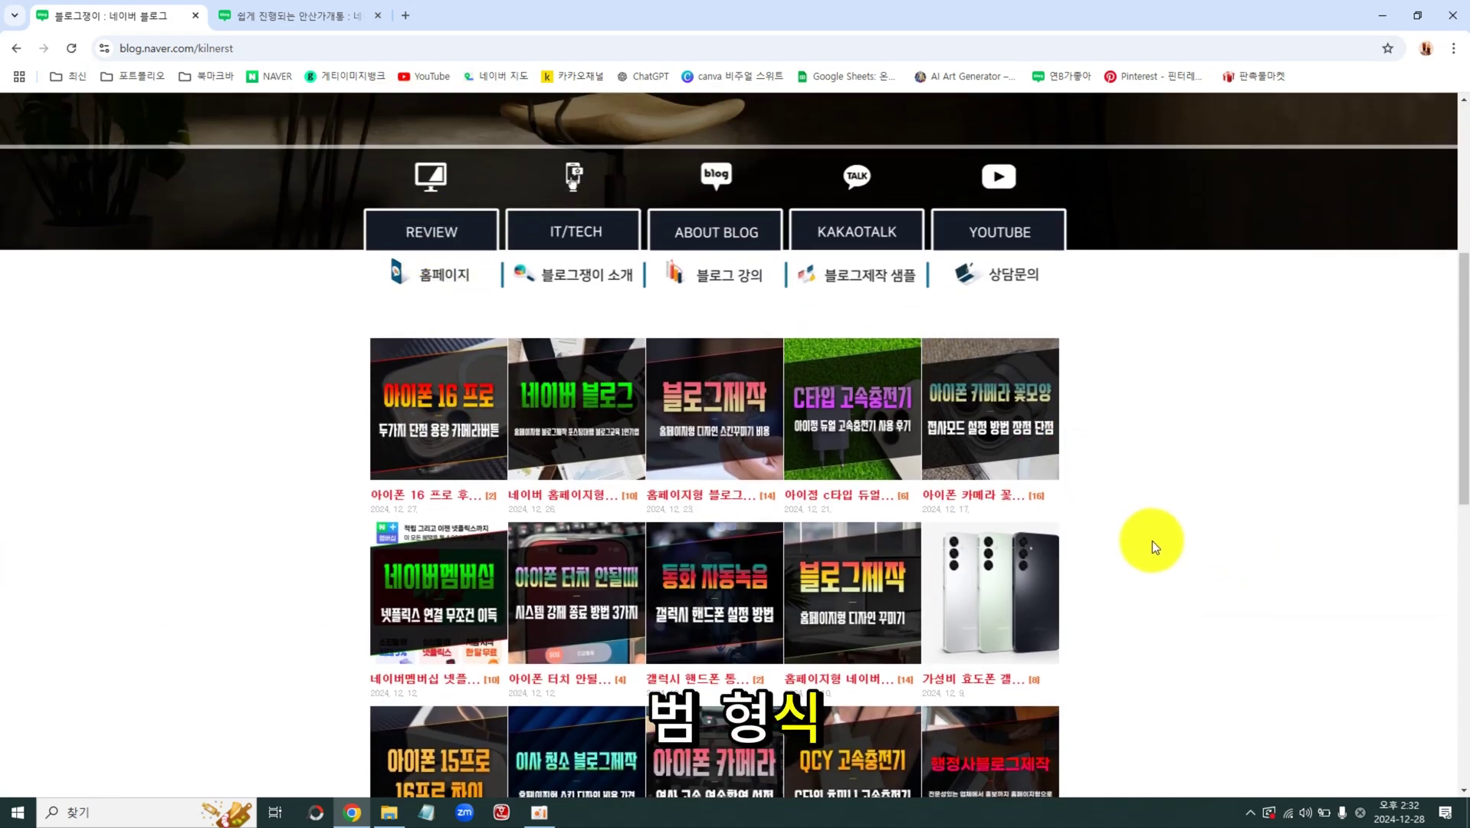
scroll(1152, 543, down, 6)
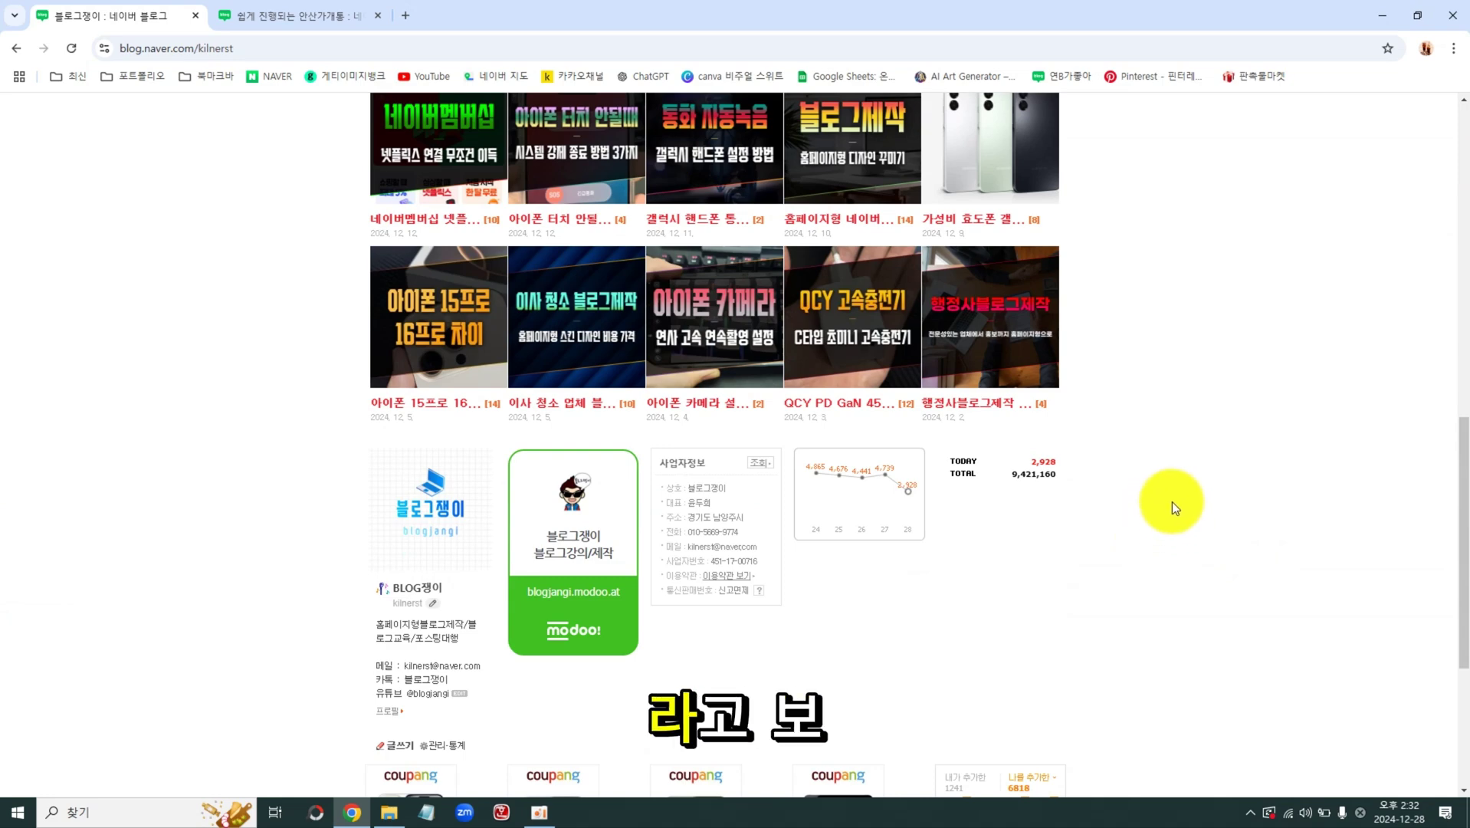
scroll(1173, 496, up, 4)
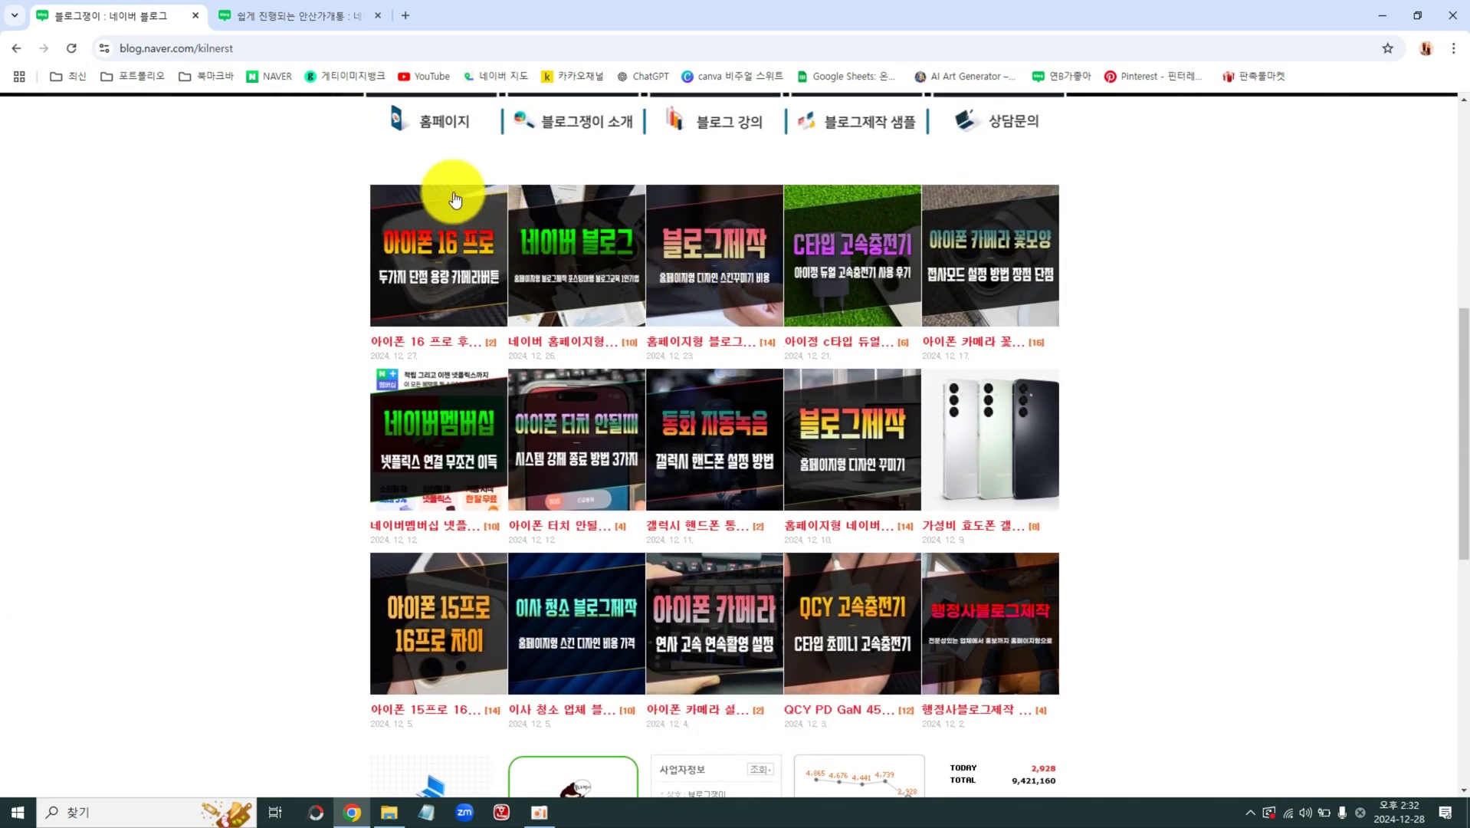
scroll(732, 360, down, 5)
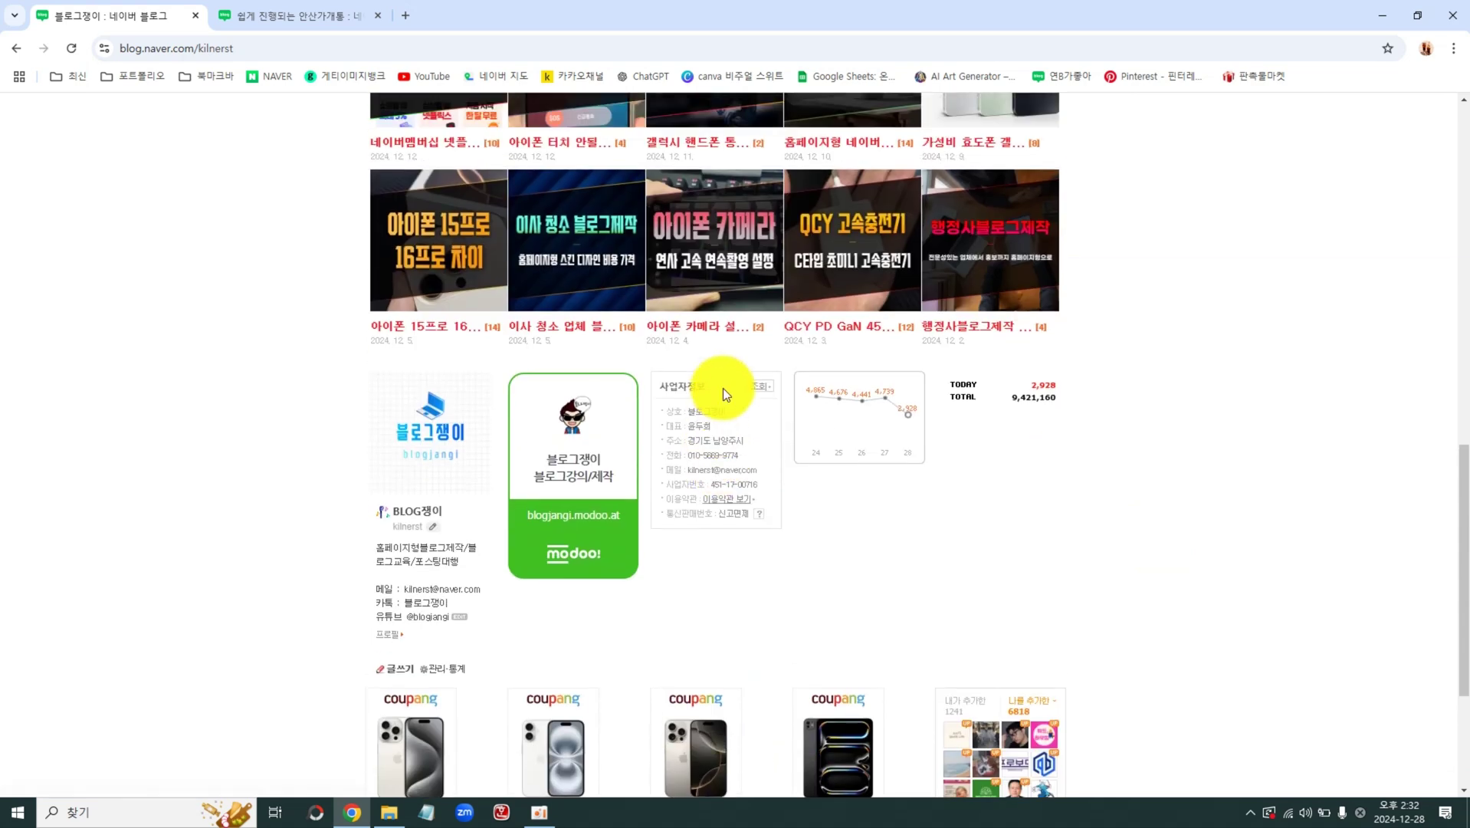
Open the 상단메뉴 설정 page in the blog's management area and choose 프롤로그 as the 대표메뉴.
click(437, 672)
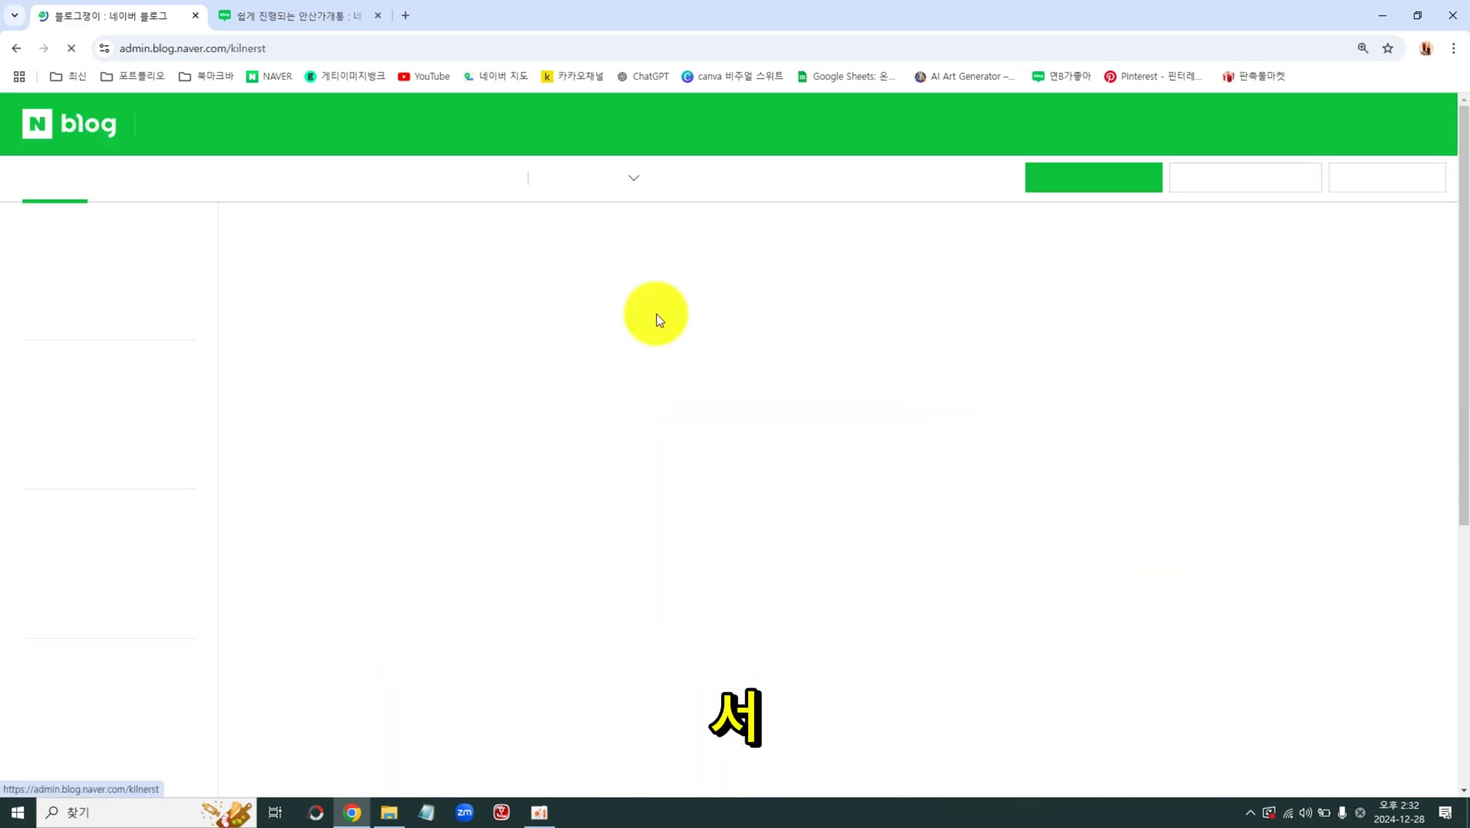
click(322, 182)
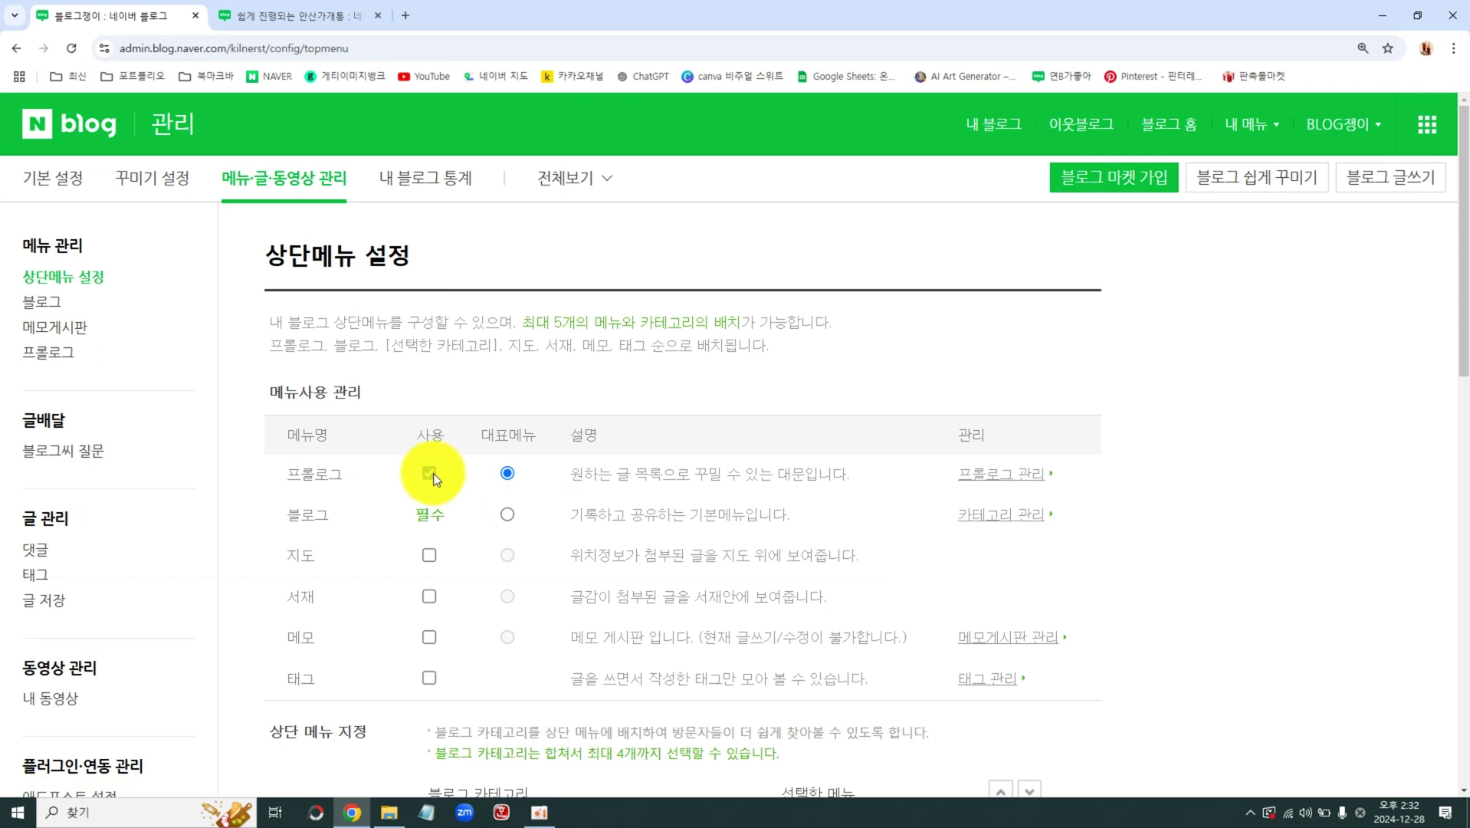
click(507, 472)
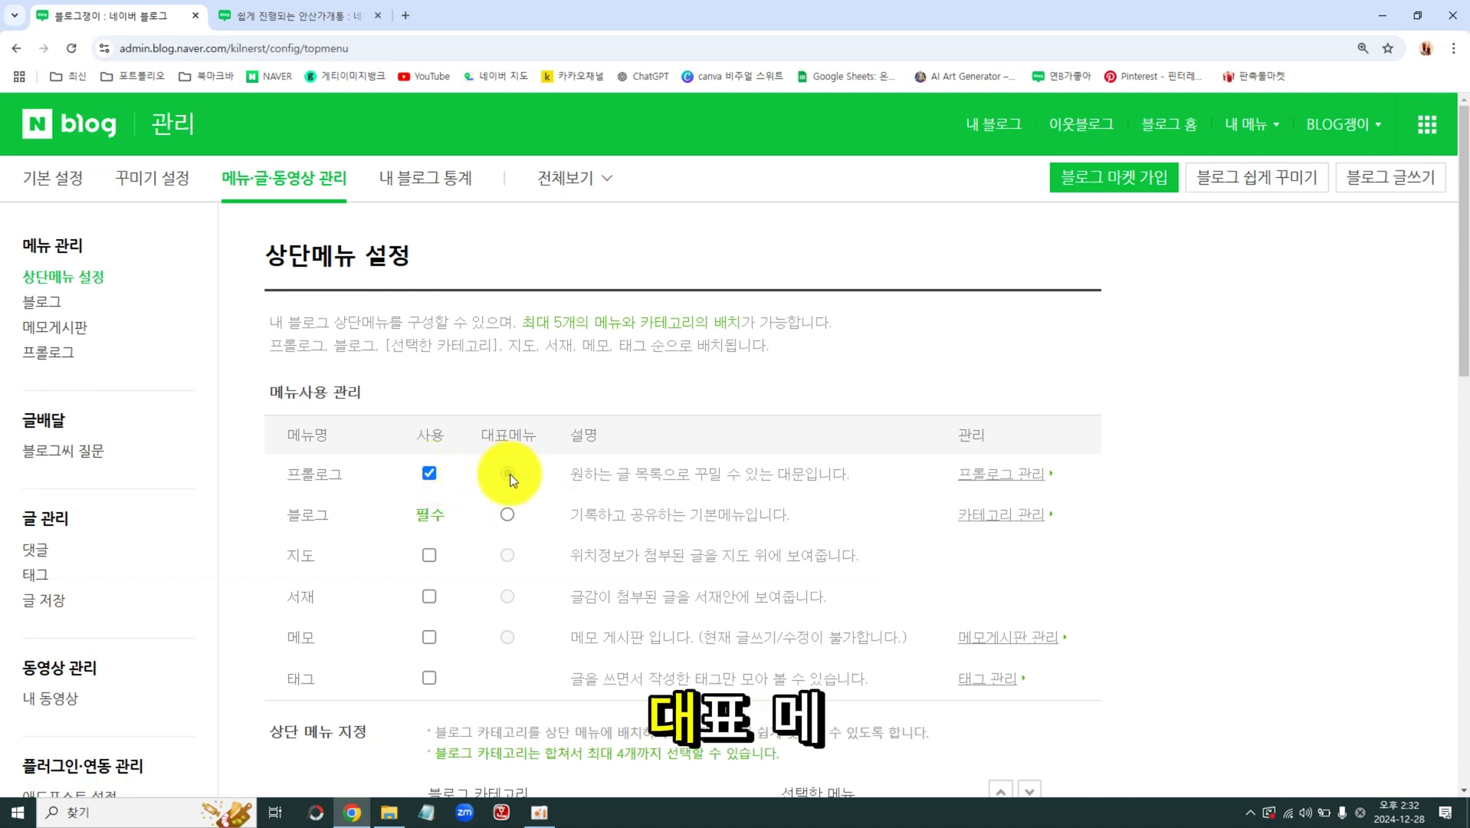
Open the 프롤로그 settings page, try the 글 강조 layout and reselect 이미지 강조.
click(67, 355)
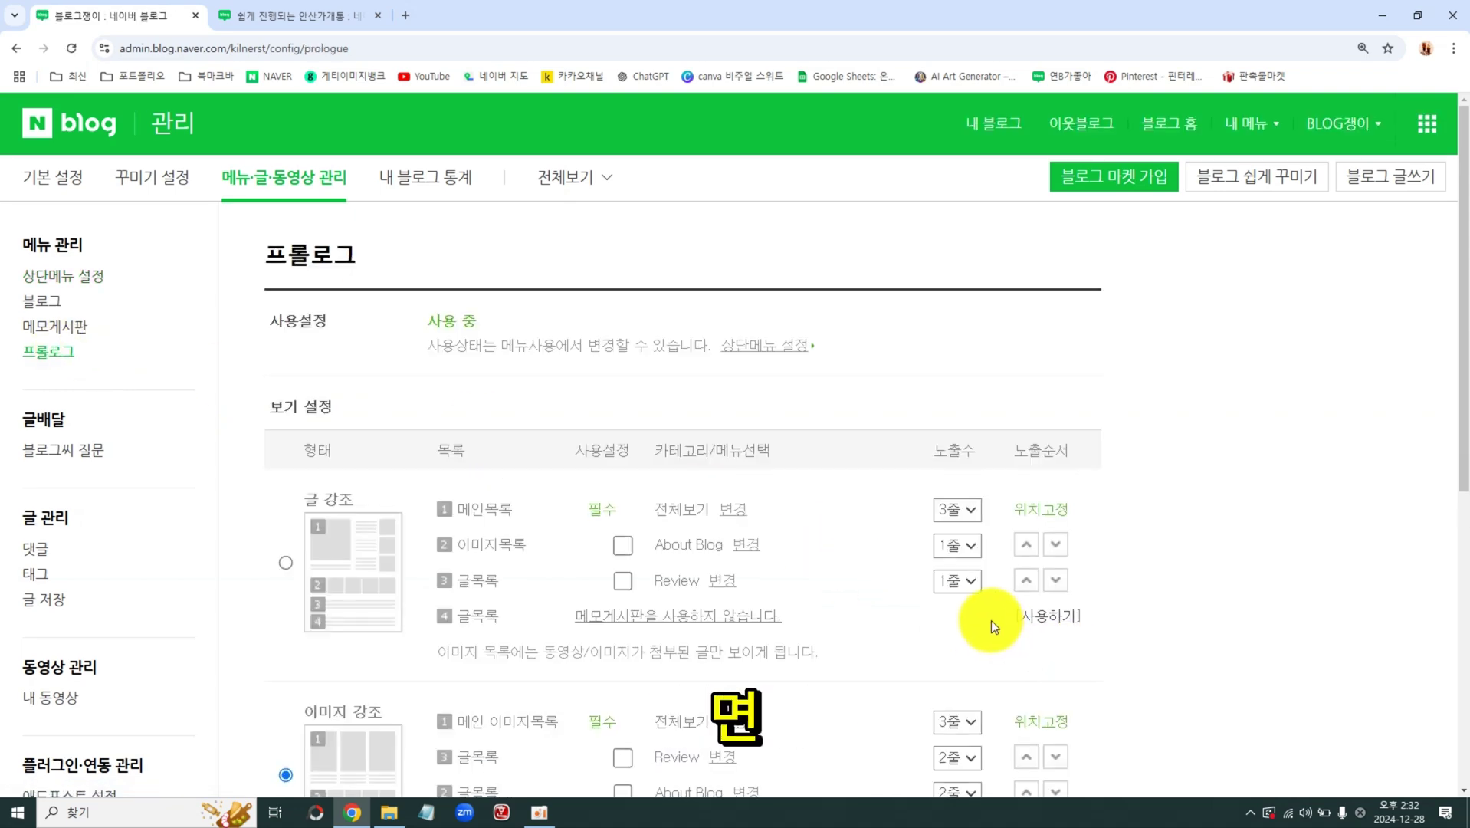
scroll(991, 613, down, 3)
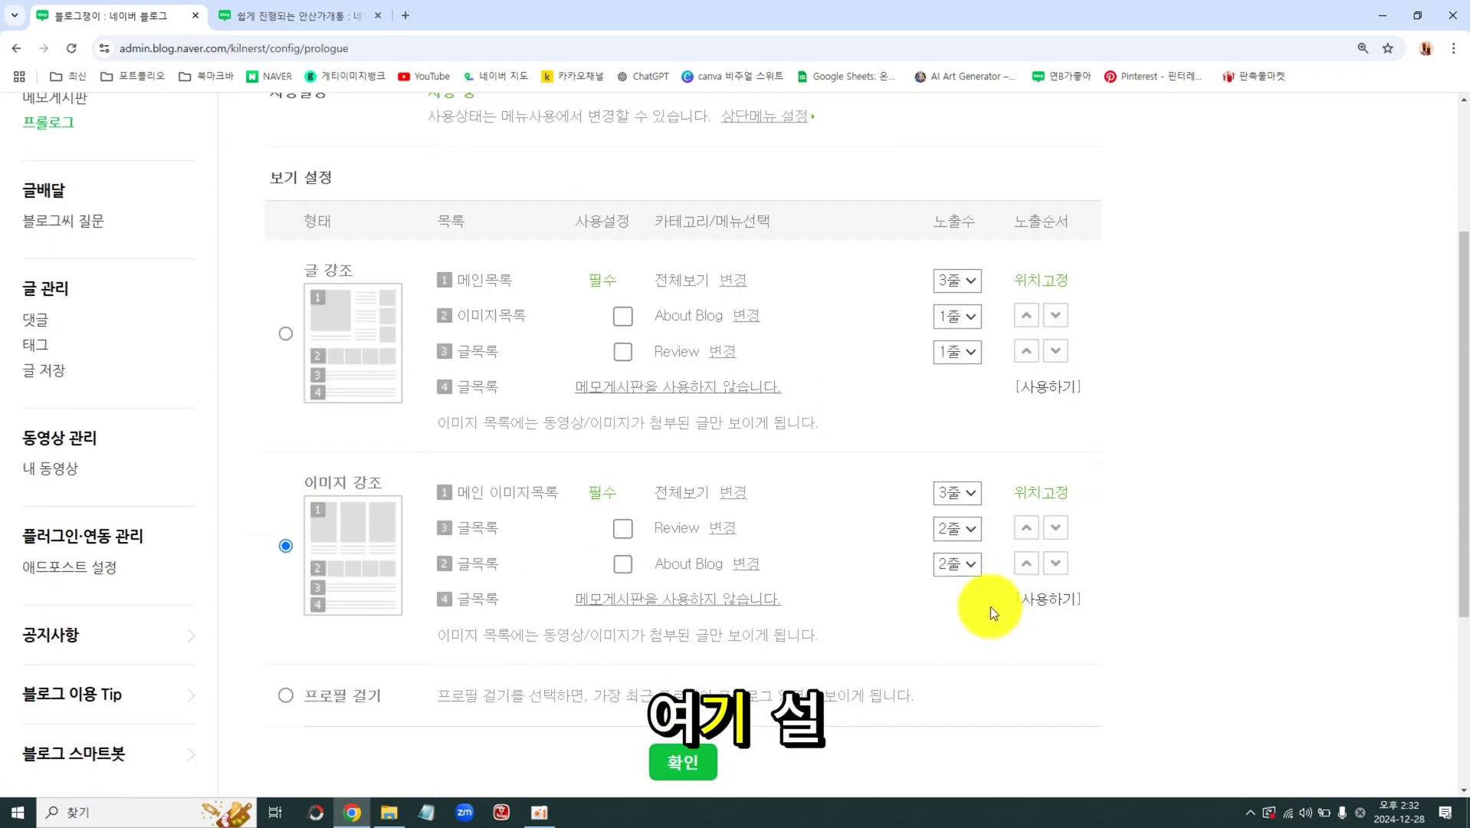
click(285, 335)
click(285, 545)
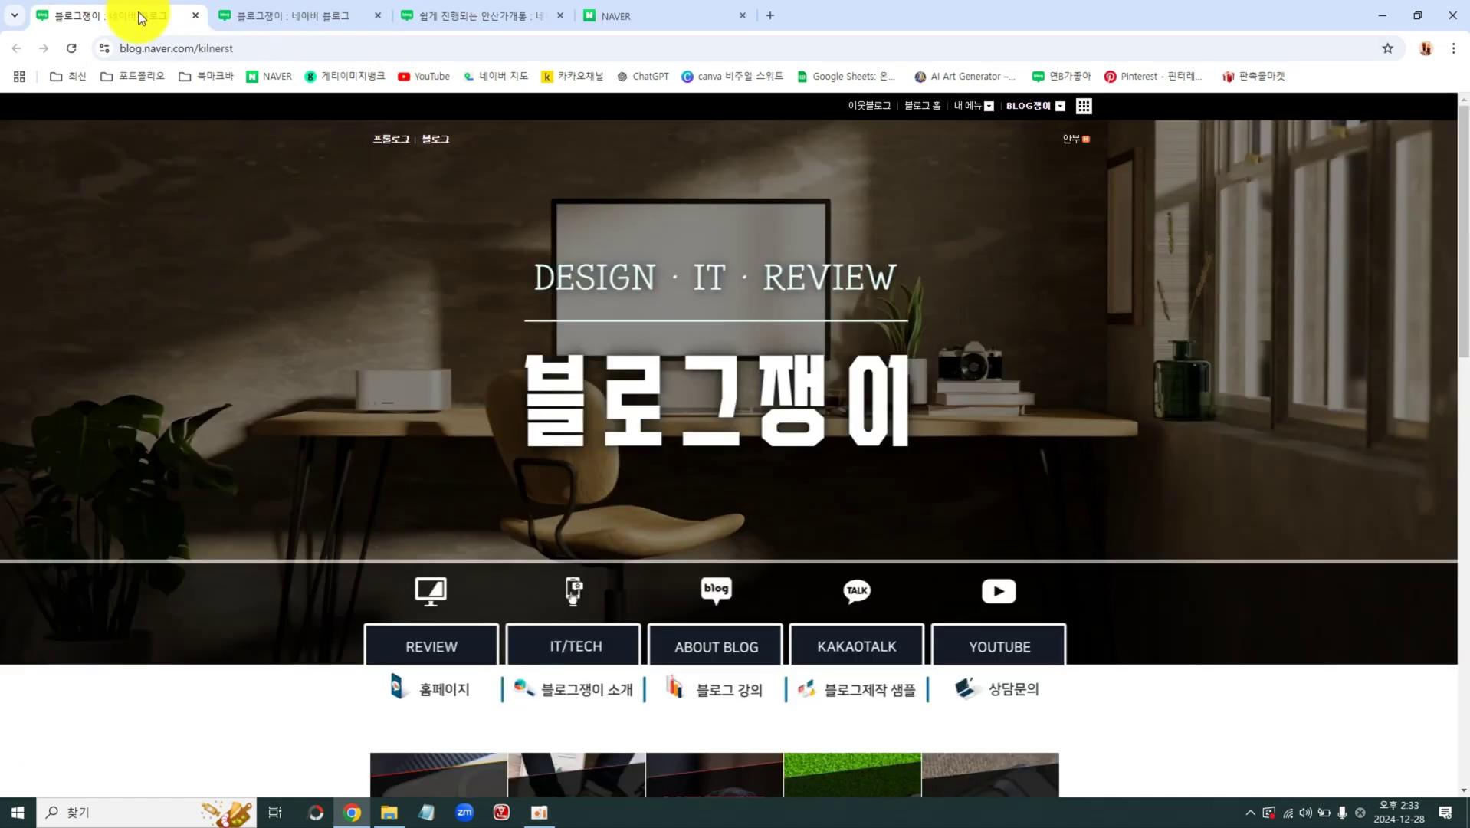
Check the post thumbnail grid on the blog's front page and return to the prologue settings.
scroll(730, 724, down, 9)
scroll(426, 279, up, 1)
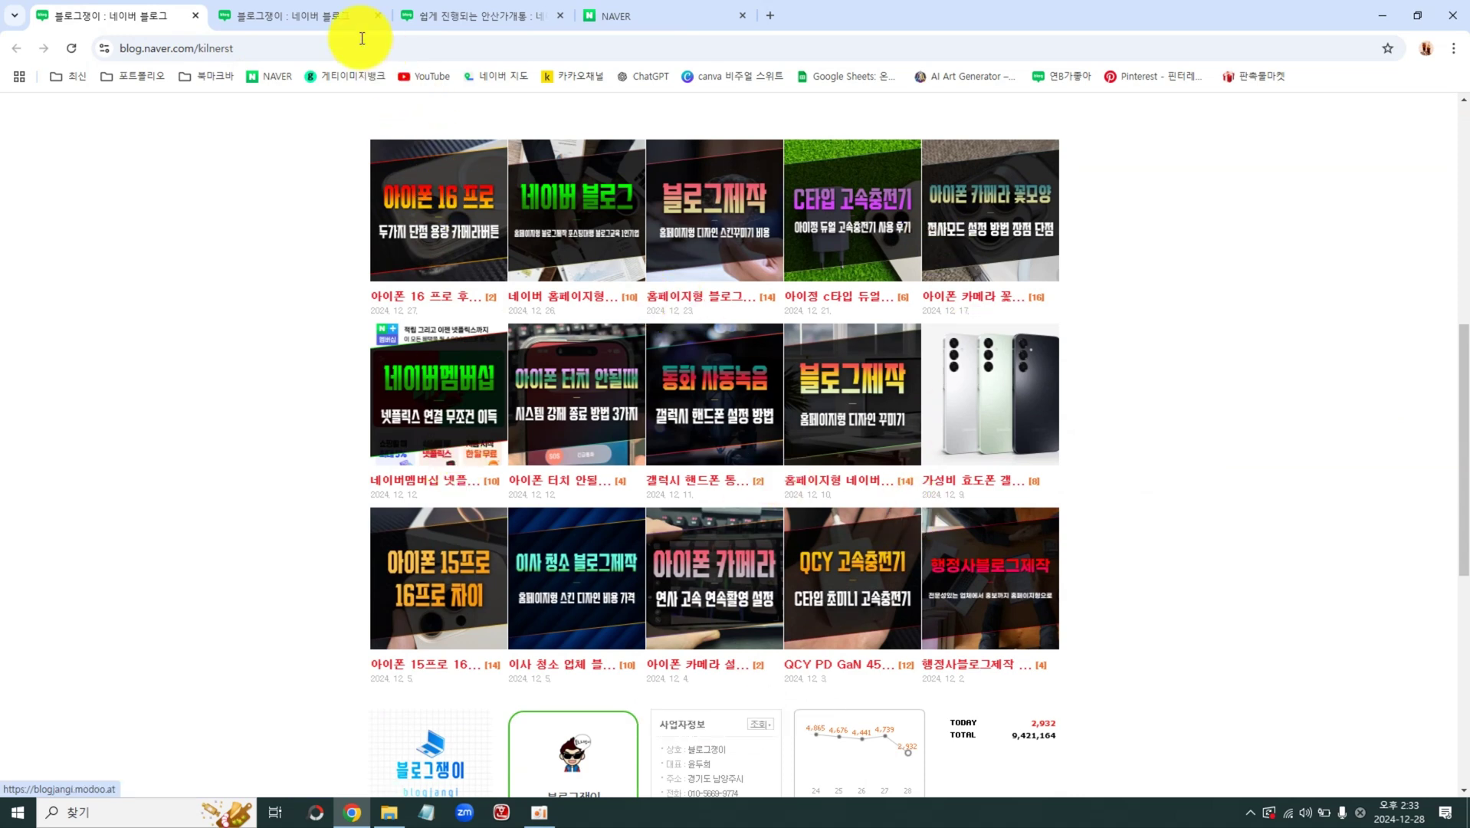
click(347, 17)
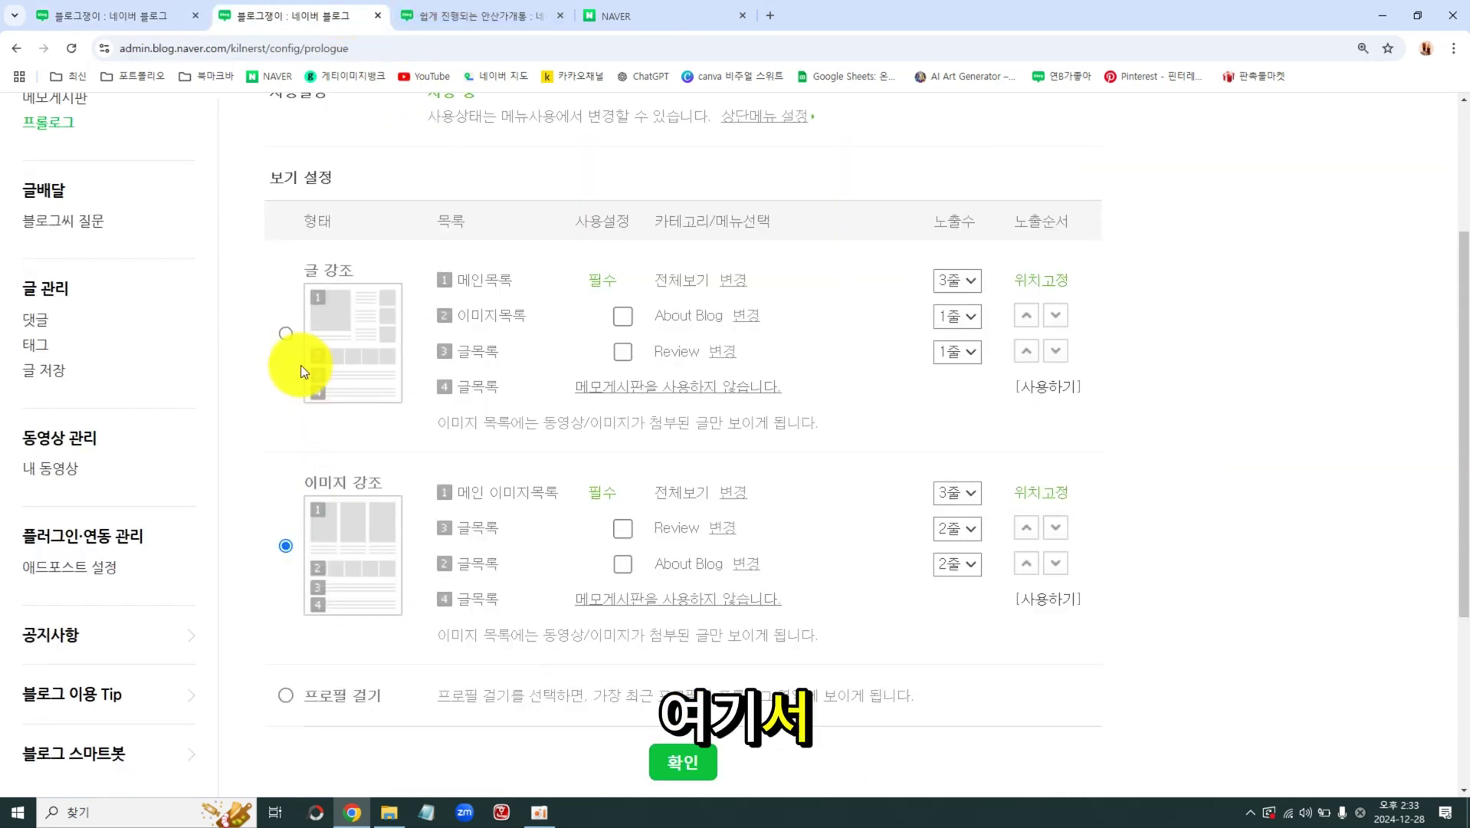
Set the prologue layout to 글 강조 and save the setting.
click(286, 334)
click(710, 774)
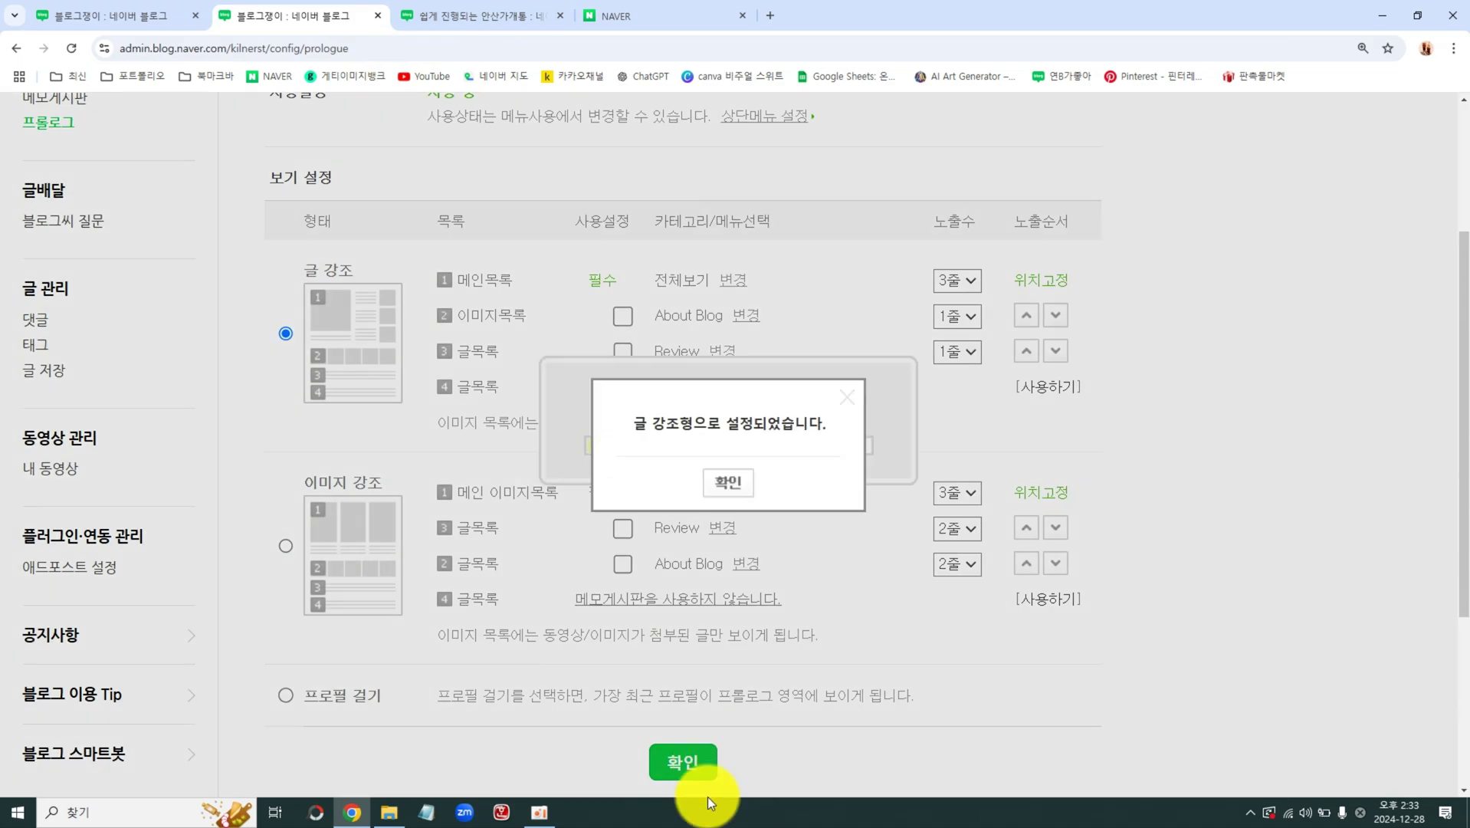
click(726, 482)
Reload the blog's front page and examine the post list in the 글 강조 layout.
click(111, 16)
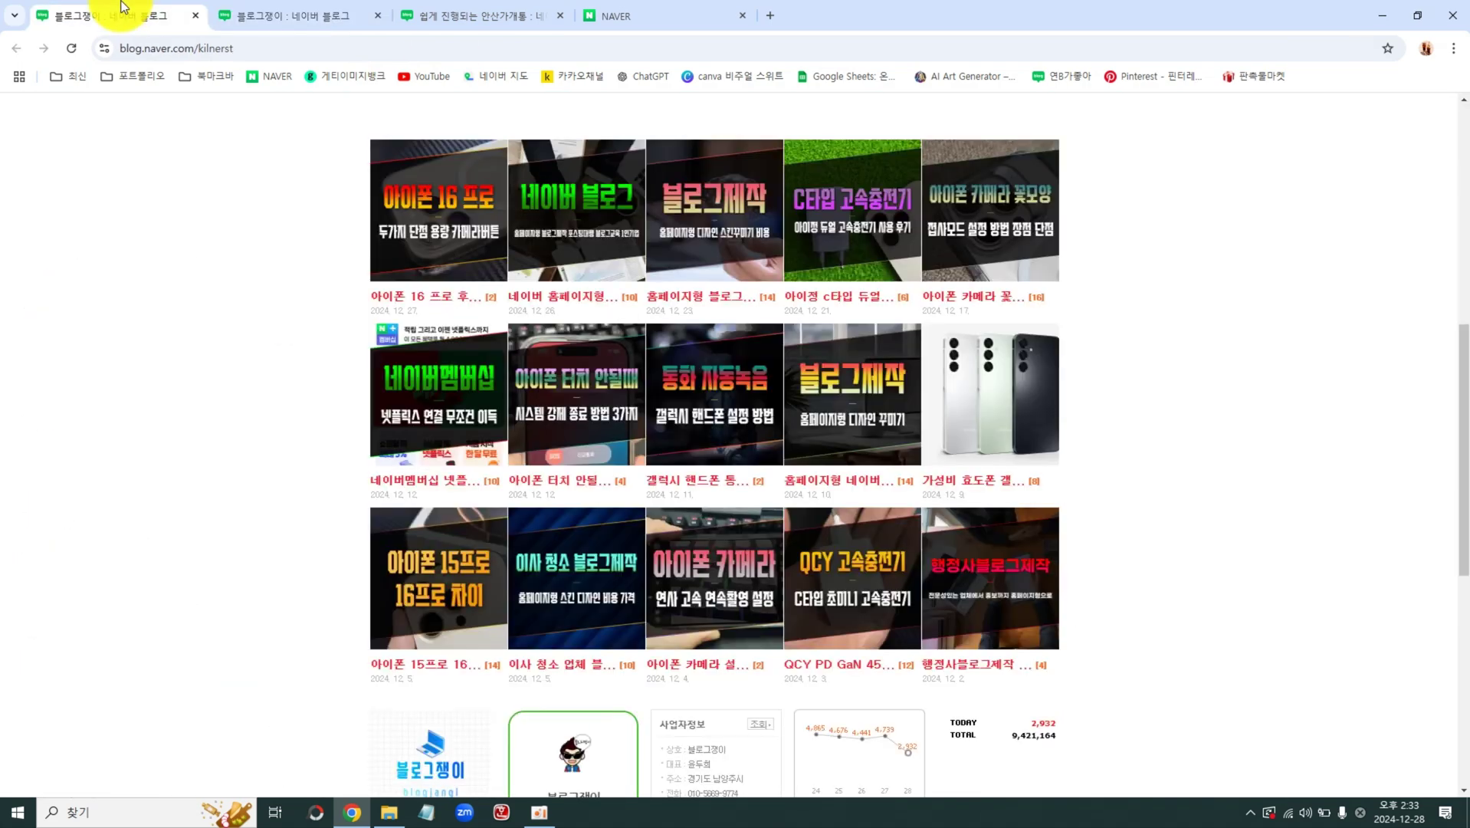
click(281, 49)
key(Return)
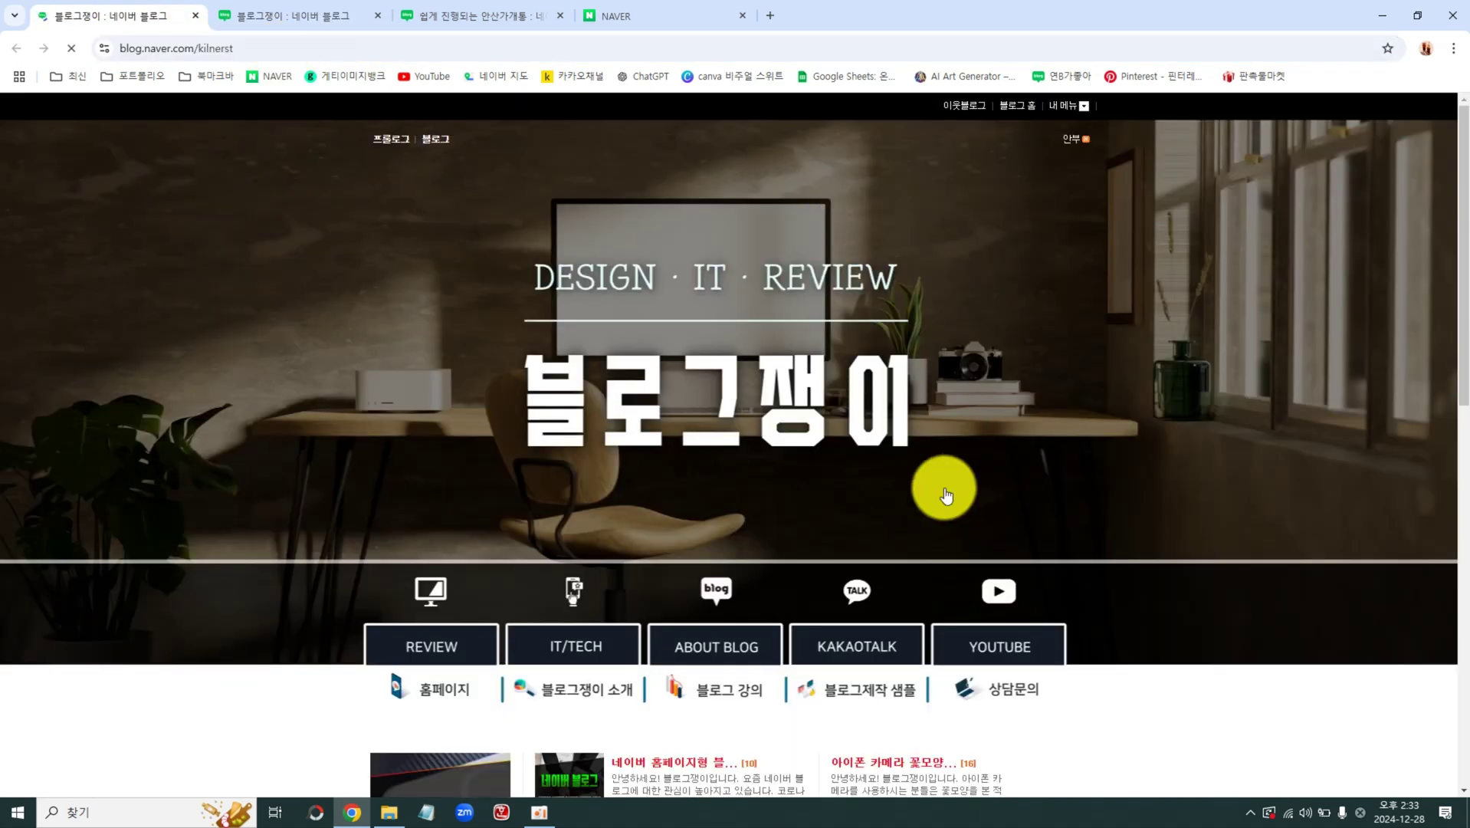
scroll(833, 404, down, 5)
scroll(623, 302, up, 3)
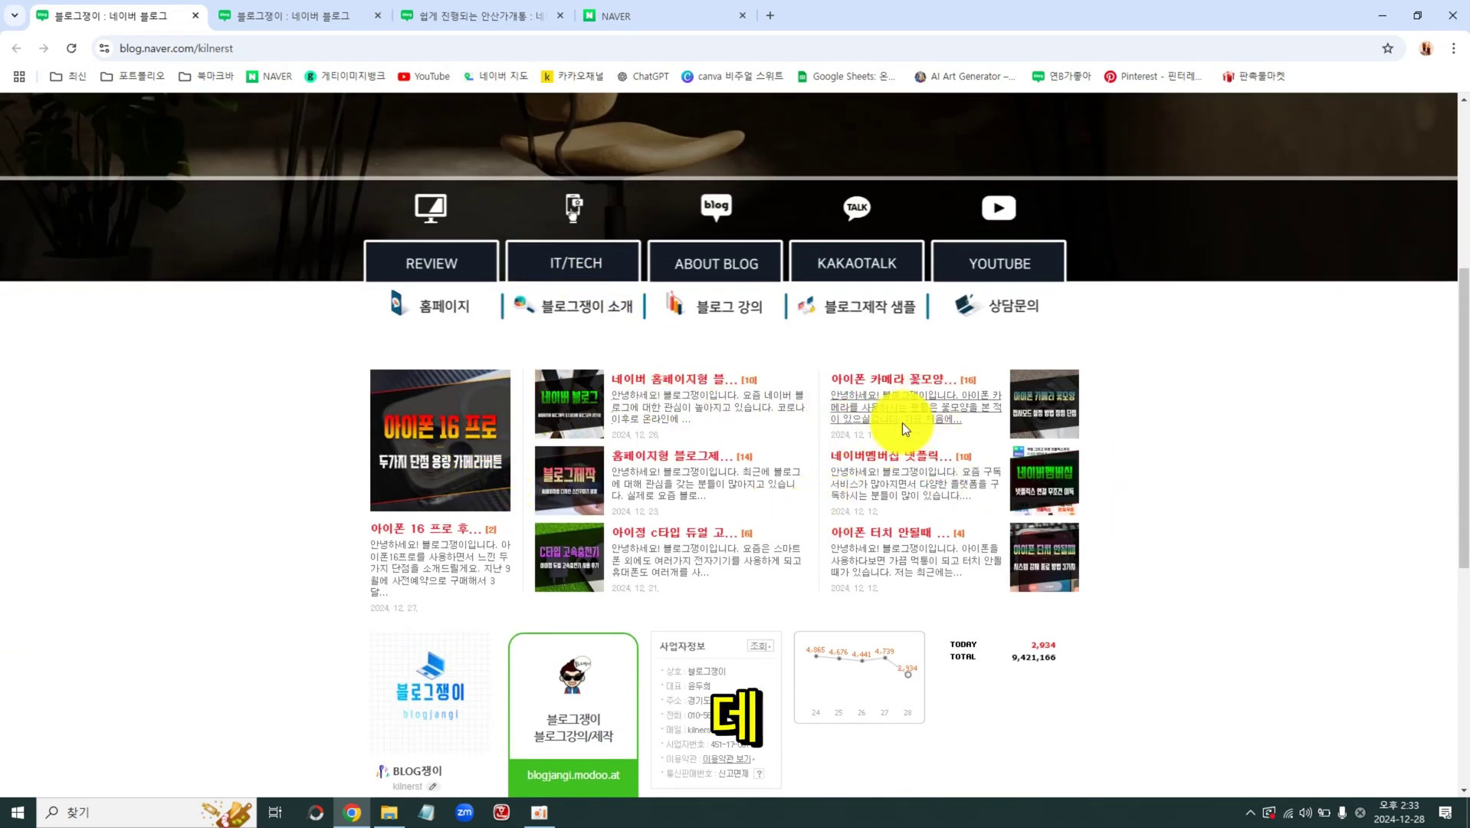
Return to the prologue settings and select the 이미지 강조 layout.
click(362, 9)
scroll(930, 573, down, 3)
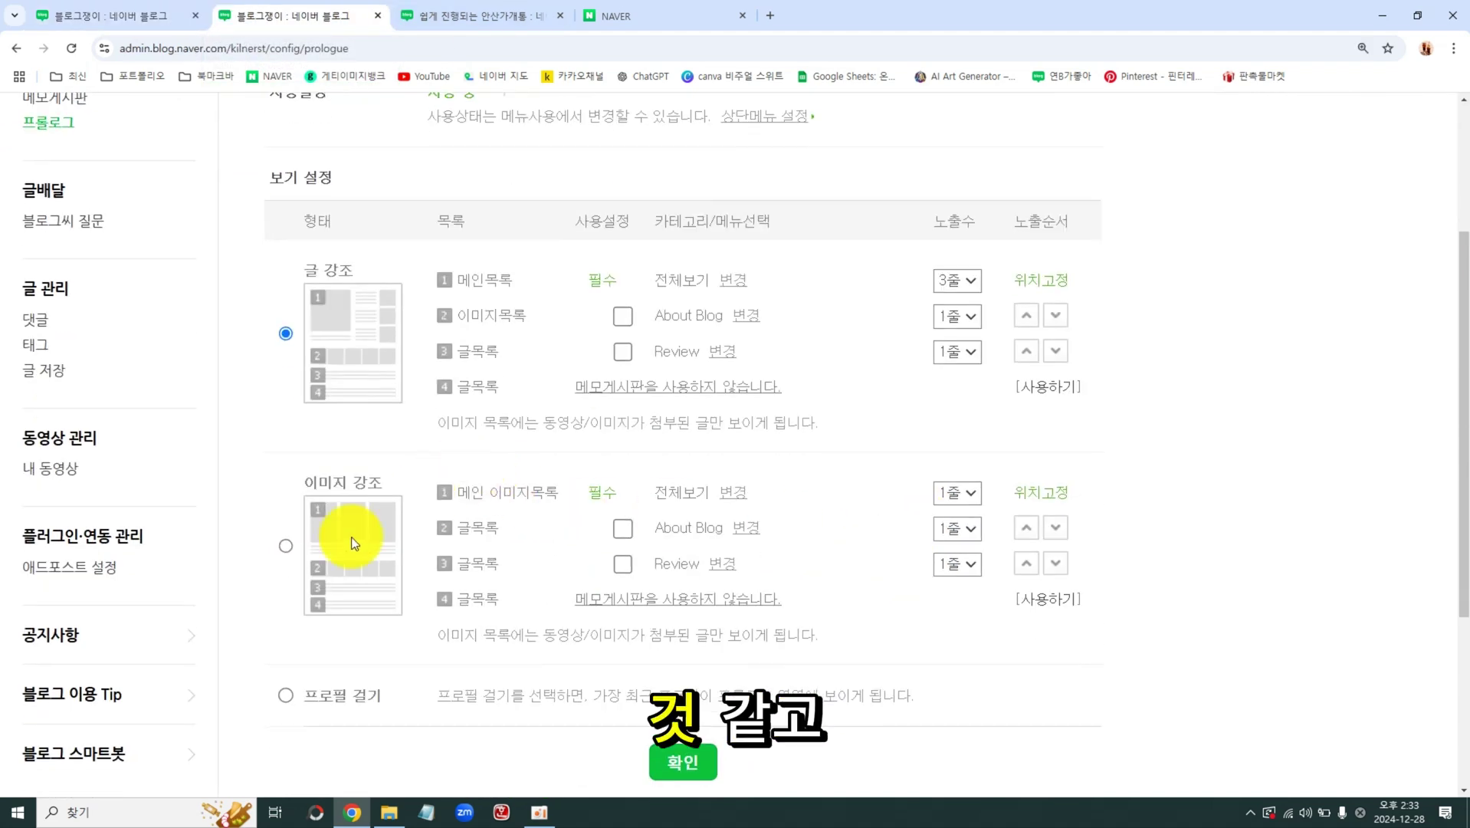
click(297, 546)
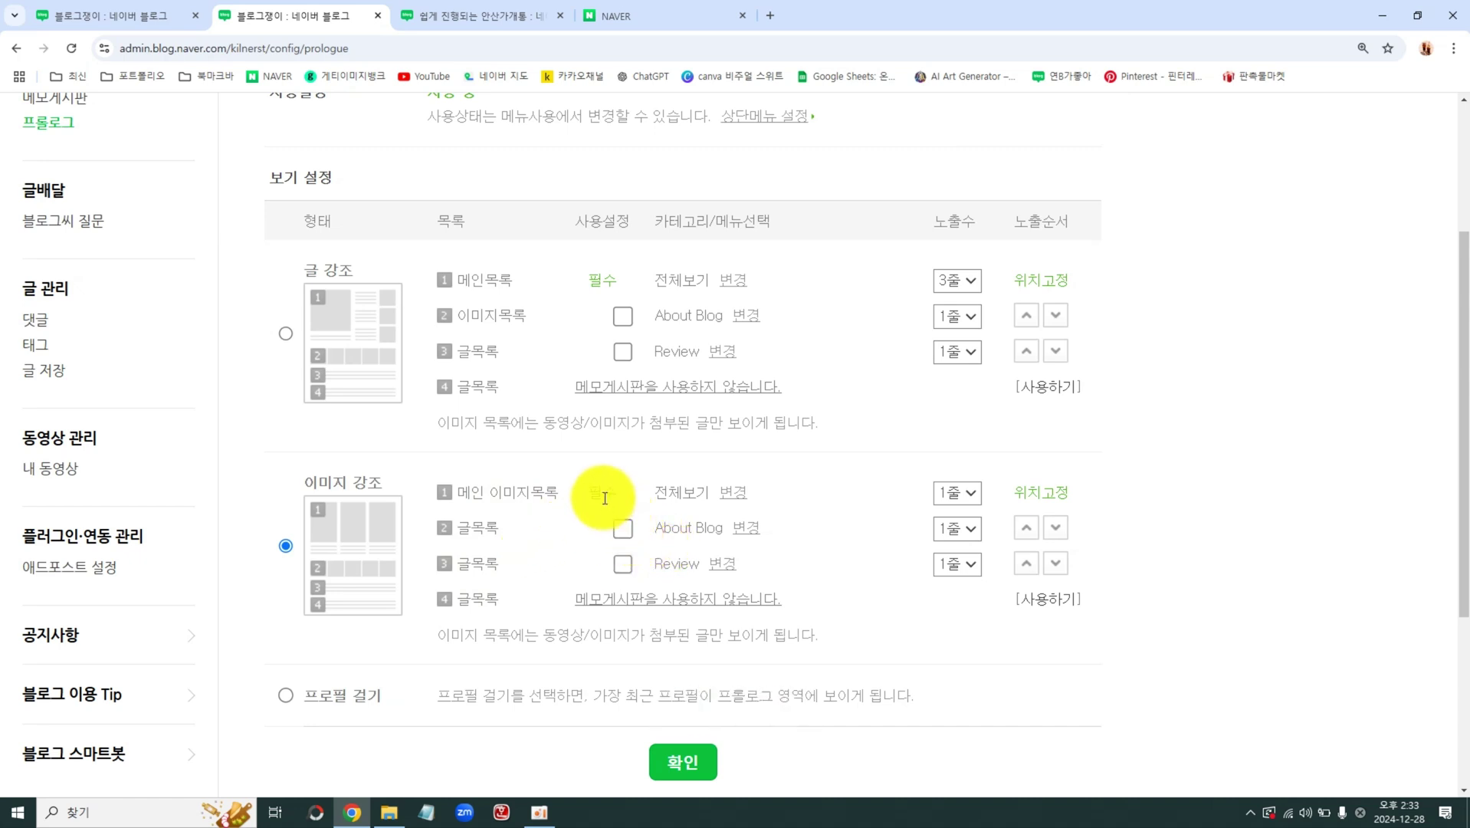
Try enabling the additional About Blog and Review post lists under the 이미지 강조 layout.
click(624, 526)
click(623, 563)
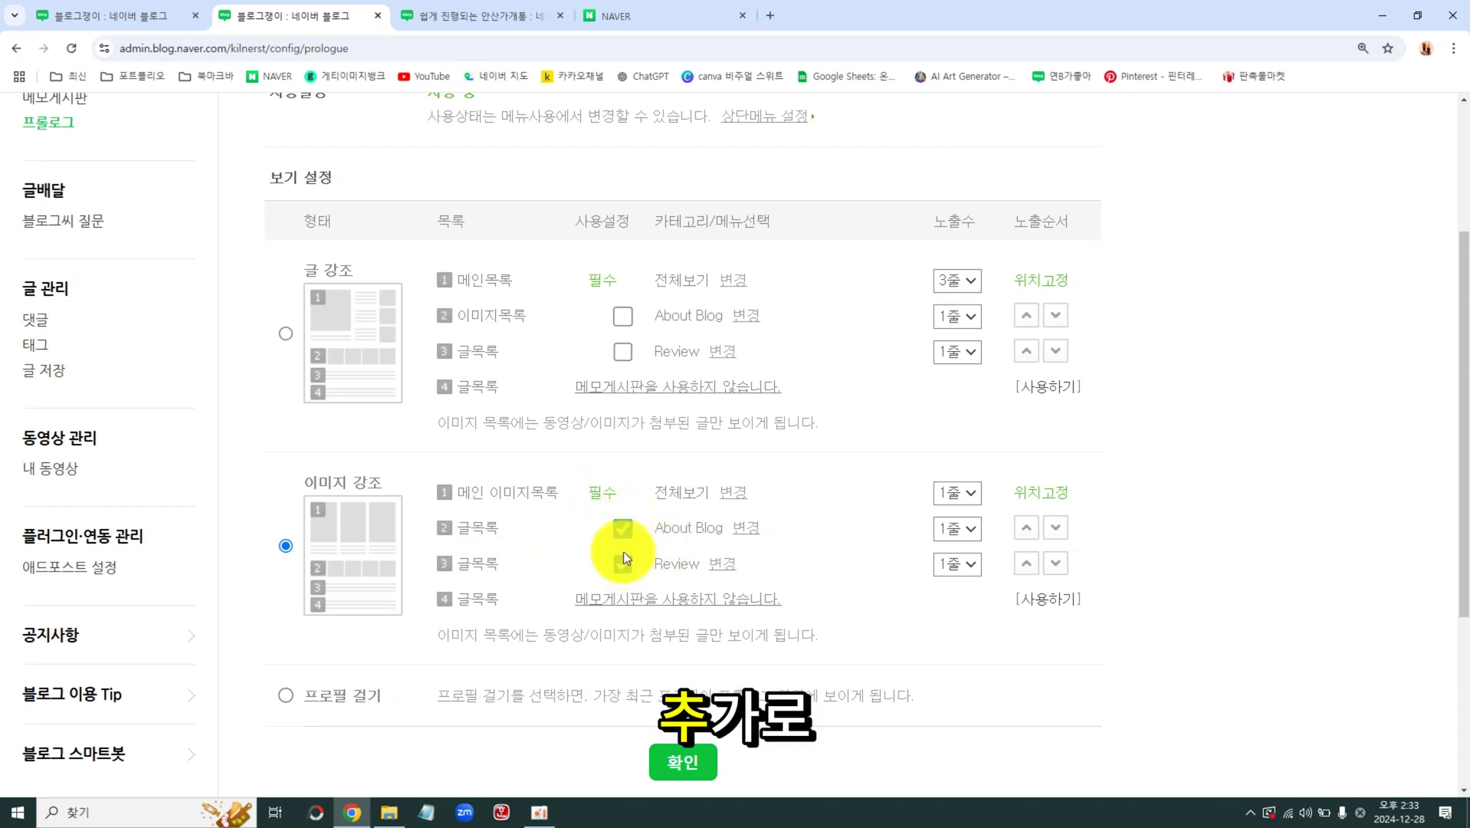
click(624, 559)
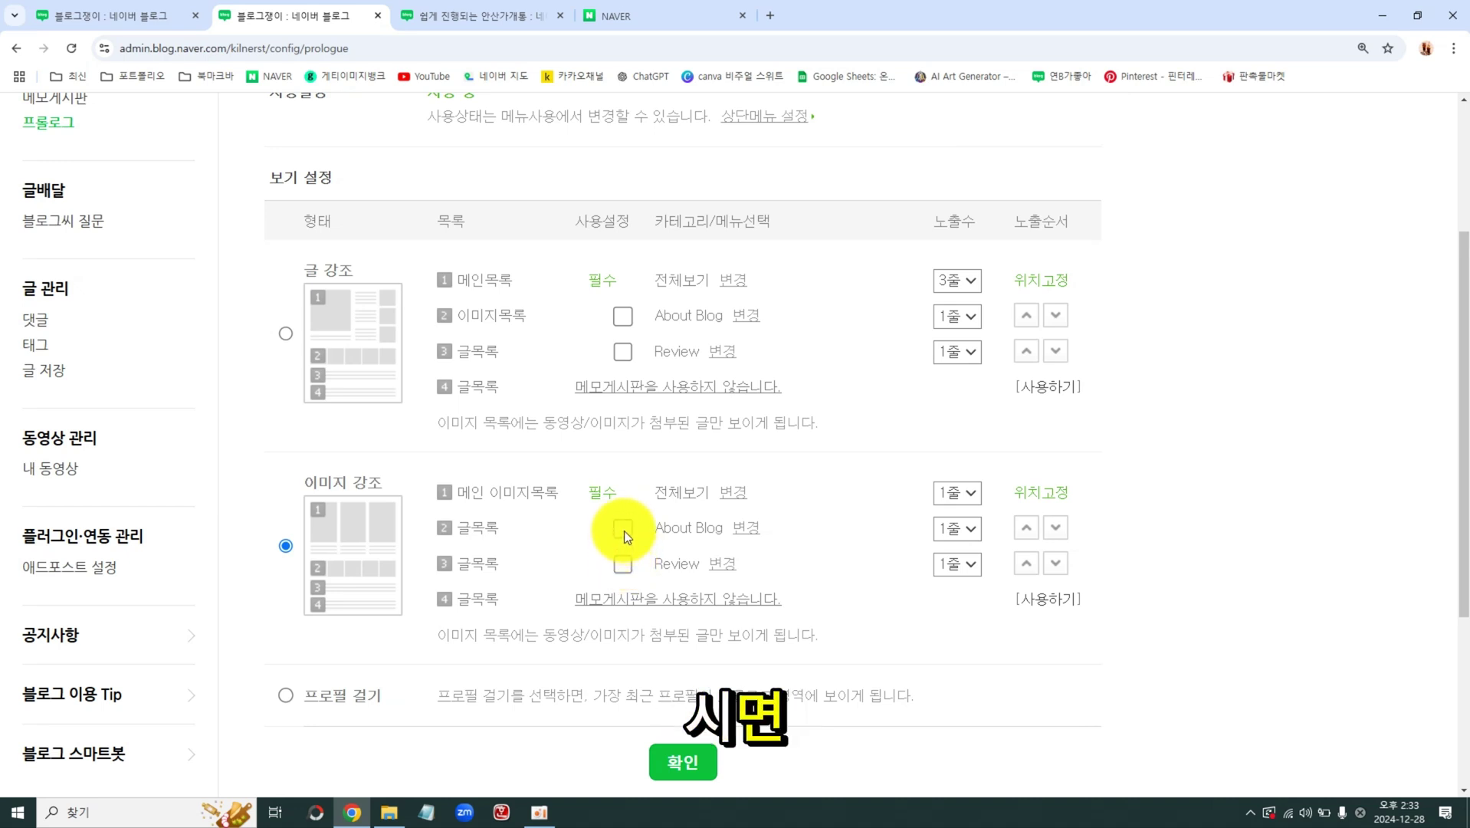
Browse the categories available for the 이미지 강조 main image list and close the category selection window.
click(734, 504)
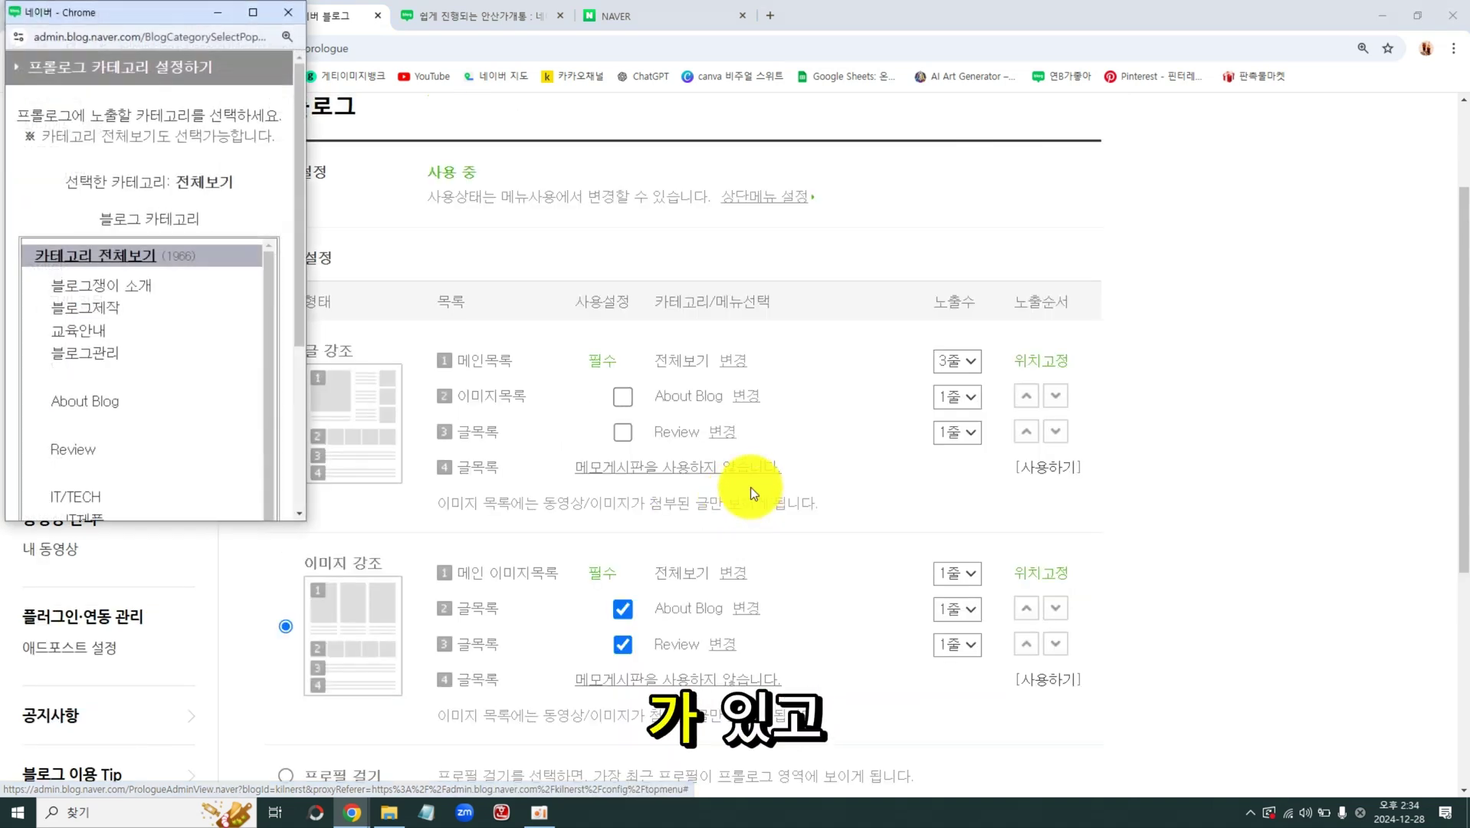
drag(262, 285, 274, 332)
scroll(256, 328, down, 1)
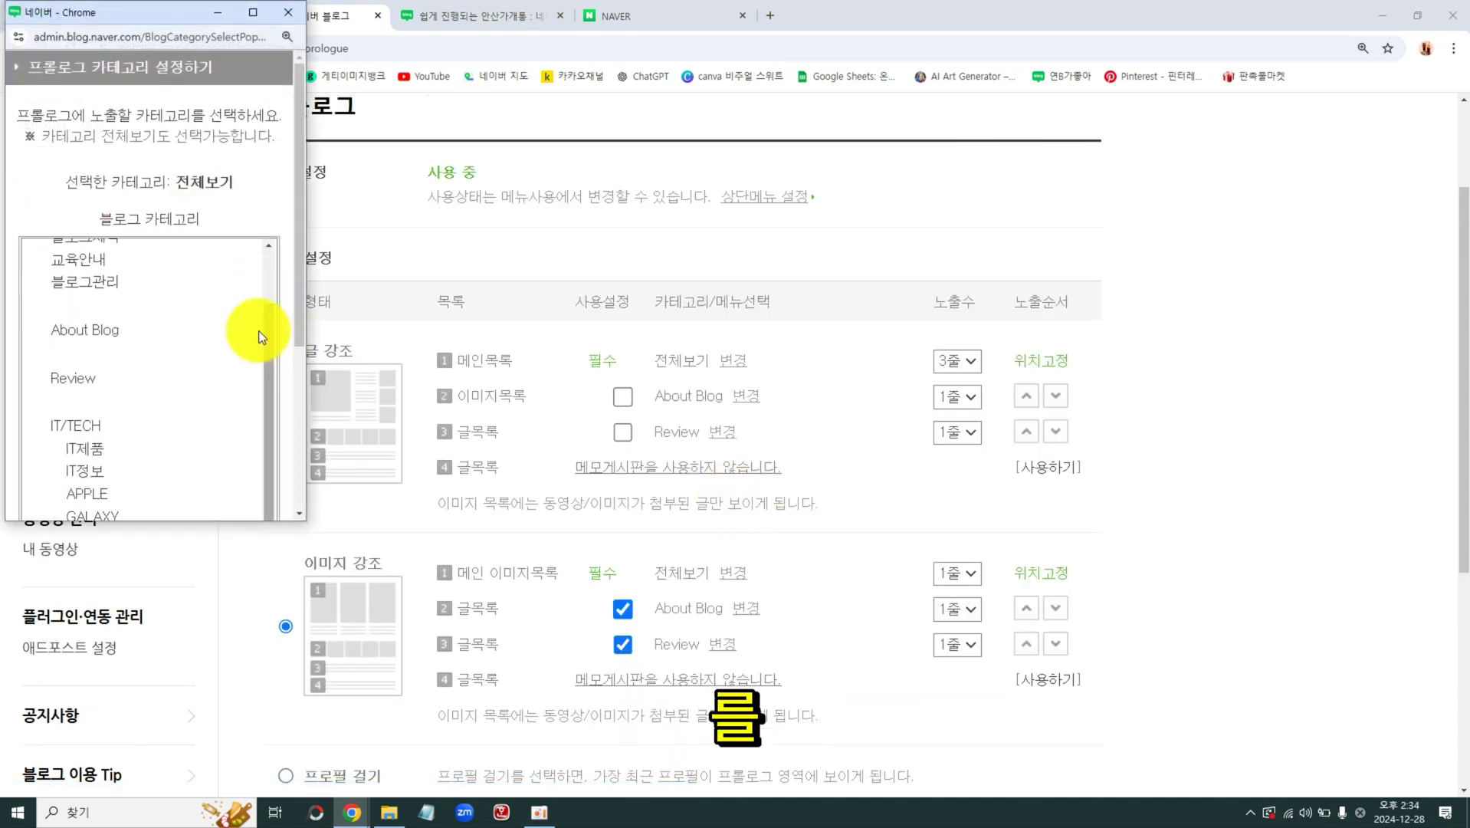
click(87, 282)
click(295, 22)
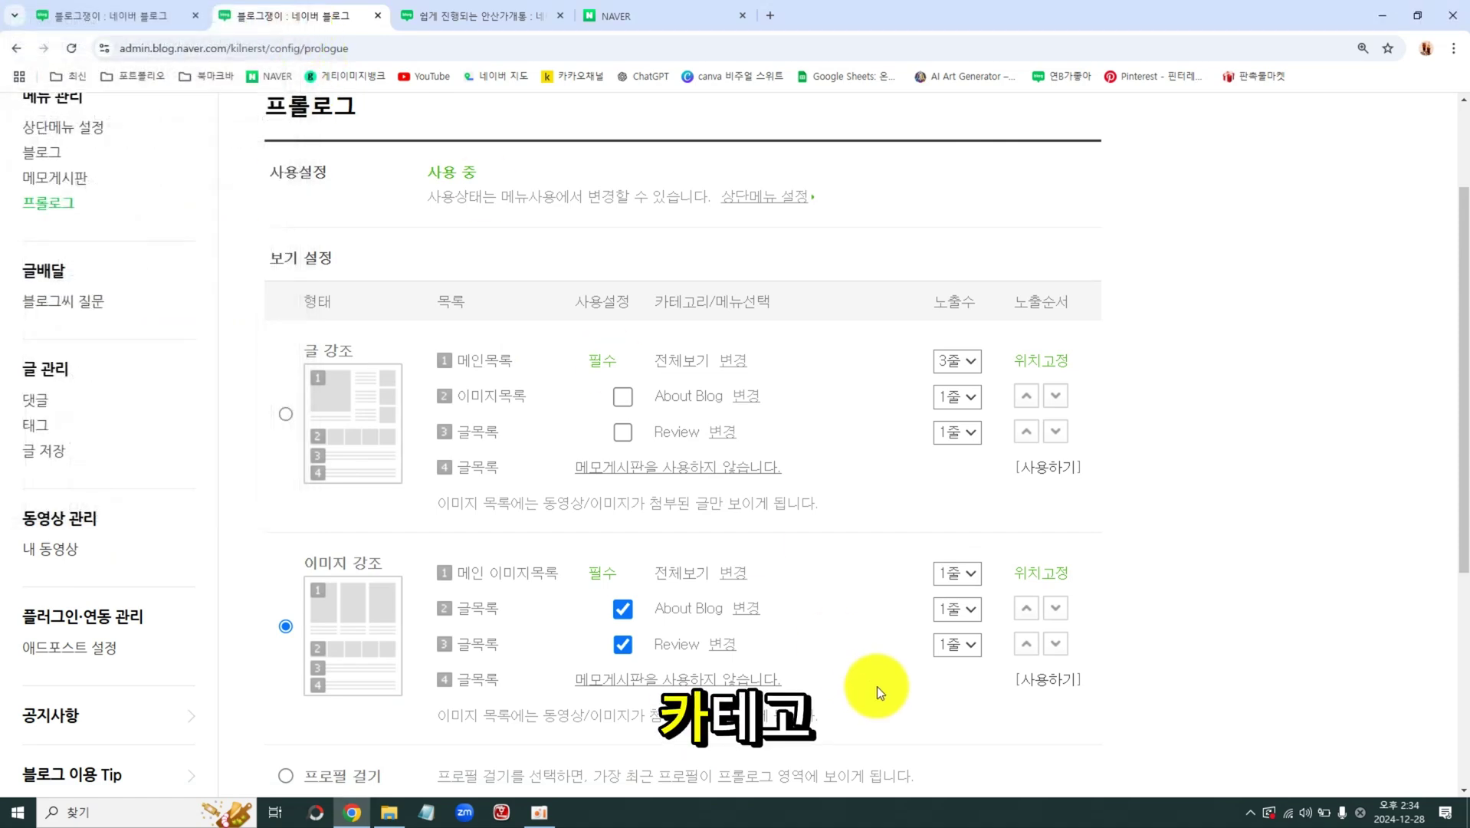
Reload the blog's front page to view what a first-time visitor sees.
click(129, 7)
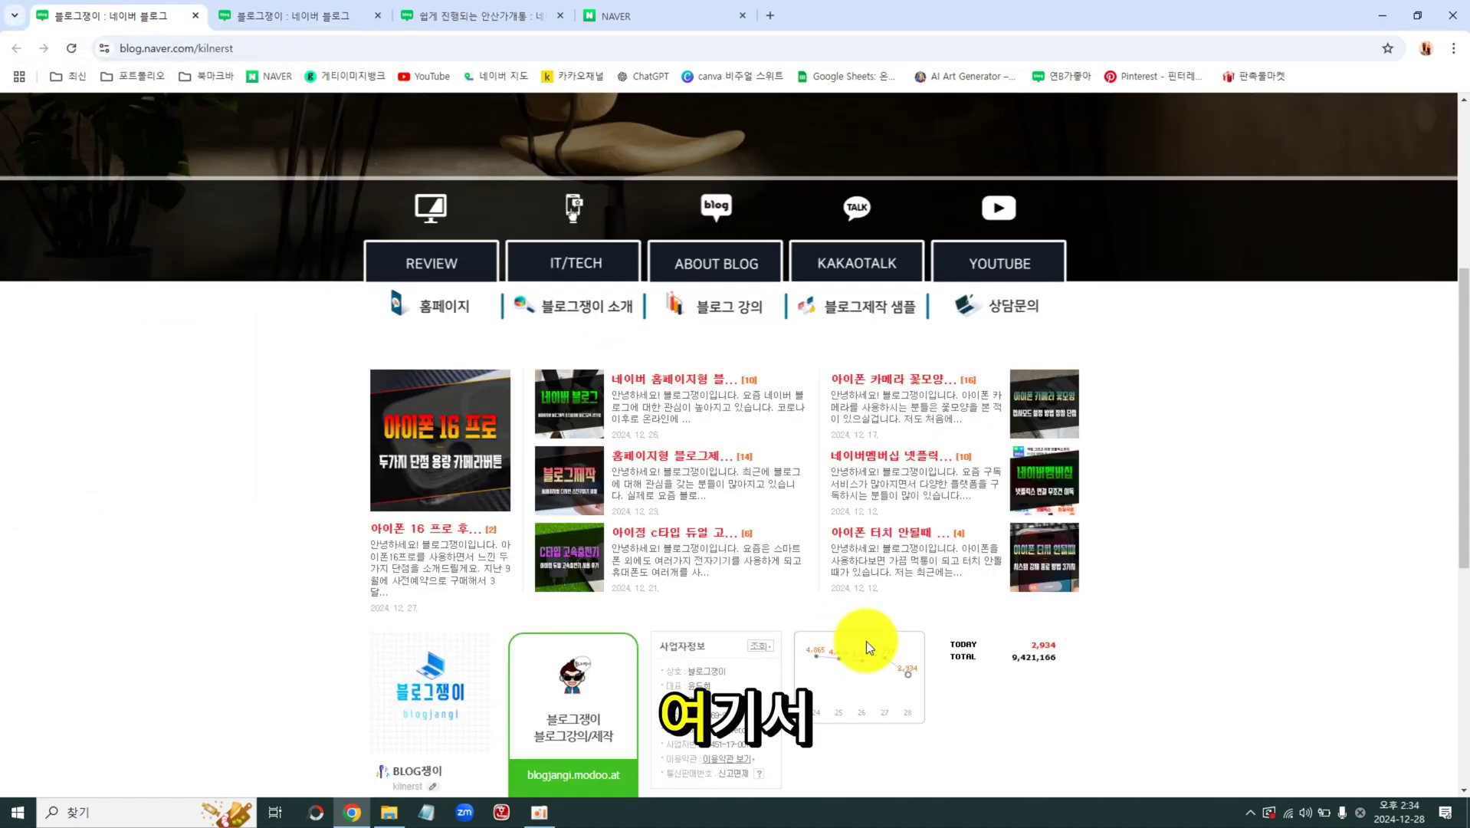
click(292, 56)
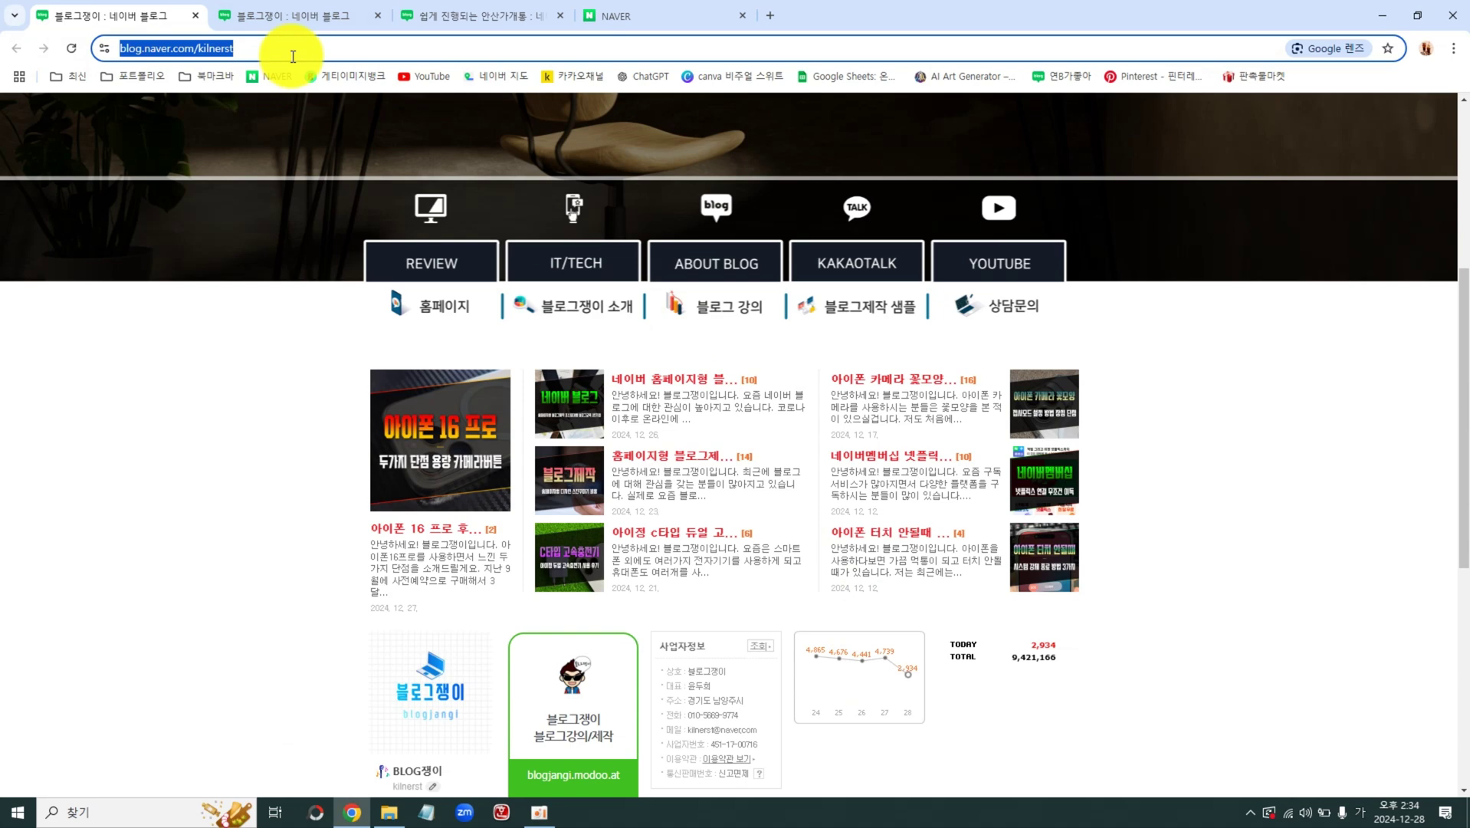
key(Return)
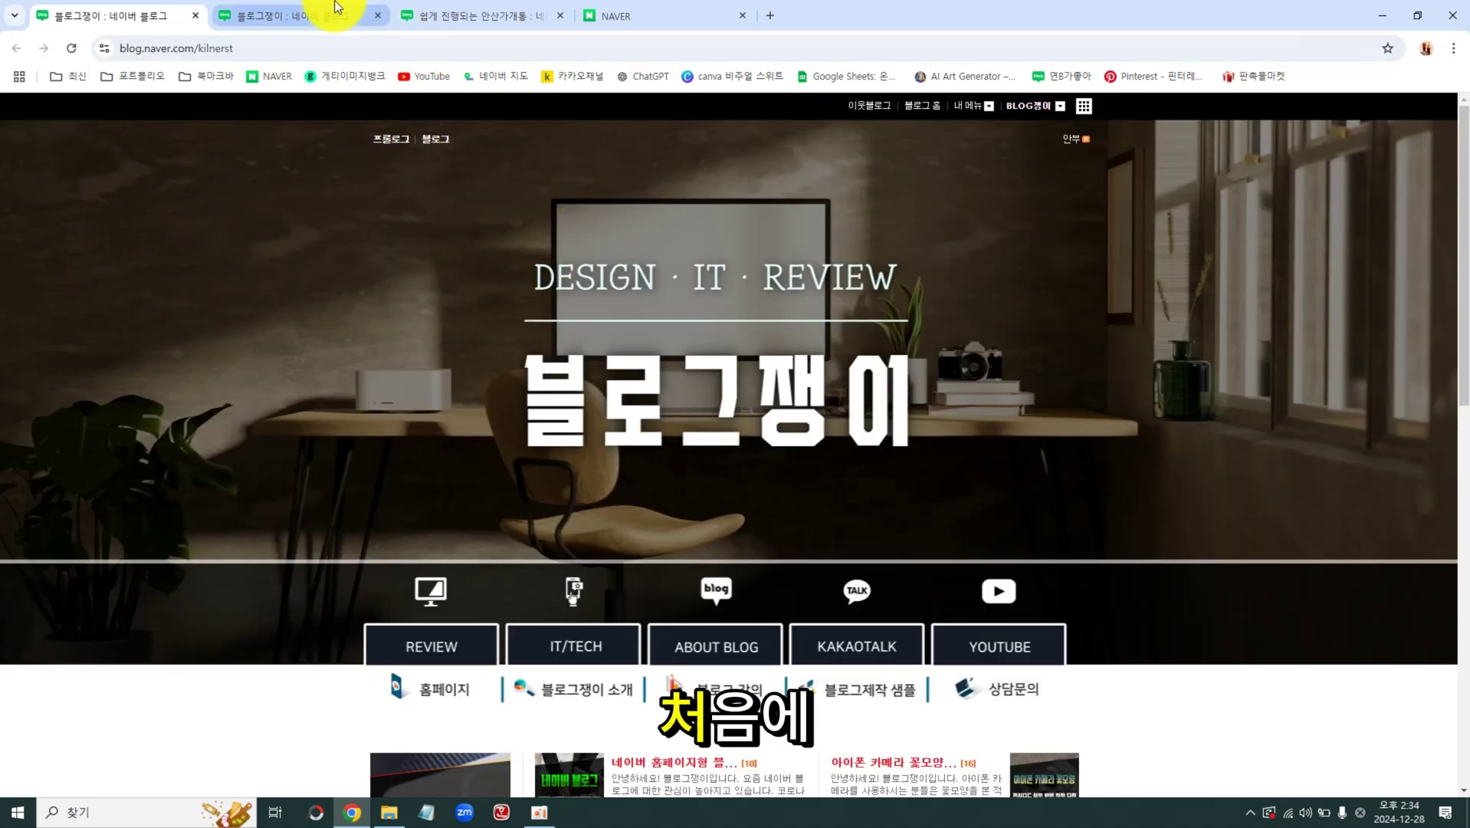
Return to the prologue settings and disable the Review and About Blog lists under 이미지 강조.
click(335, 9)
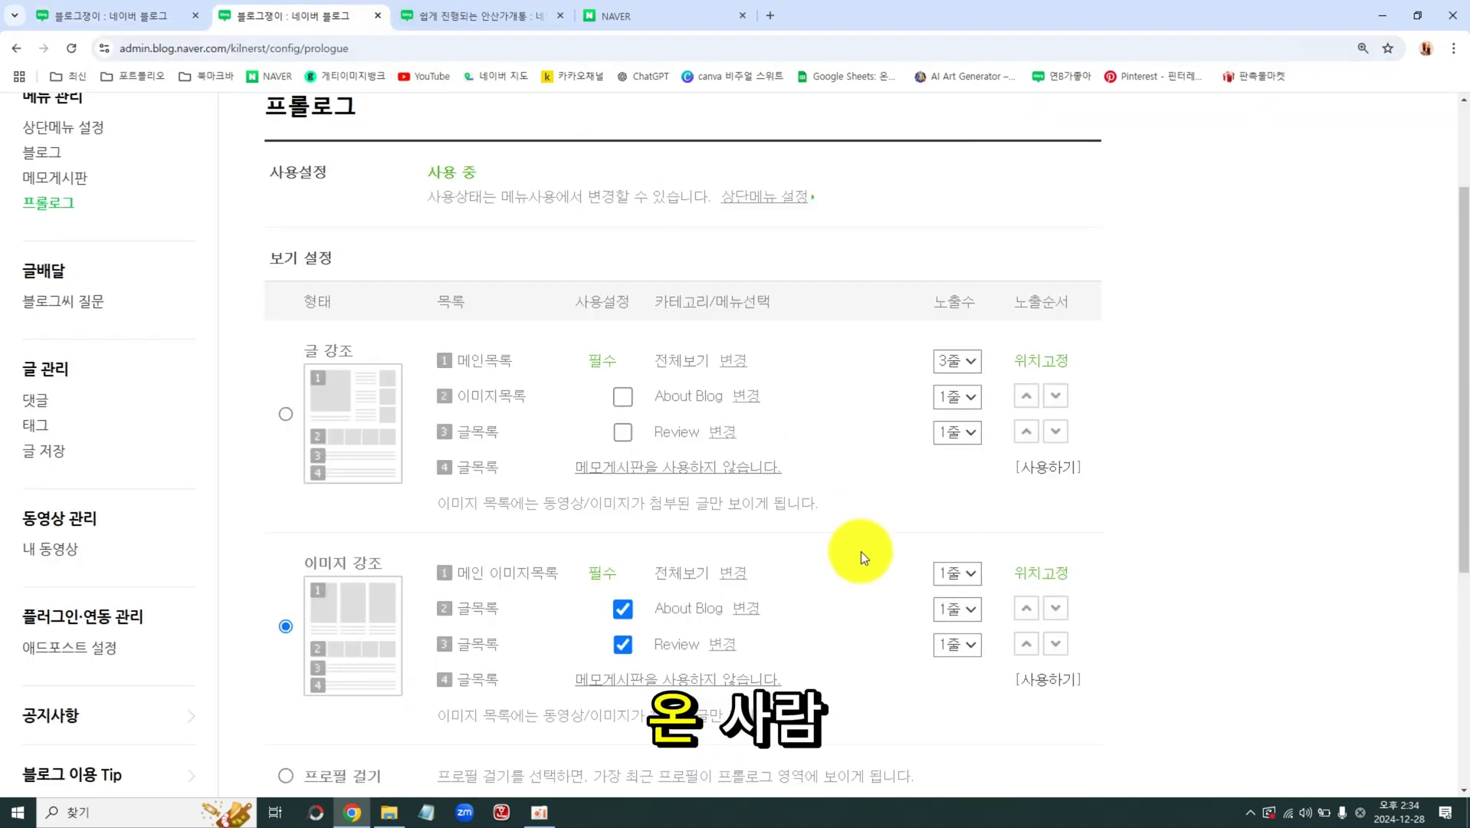
click(635, 642)
click(624, 613)
scroll(873, 590, down, 4)
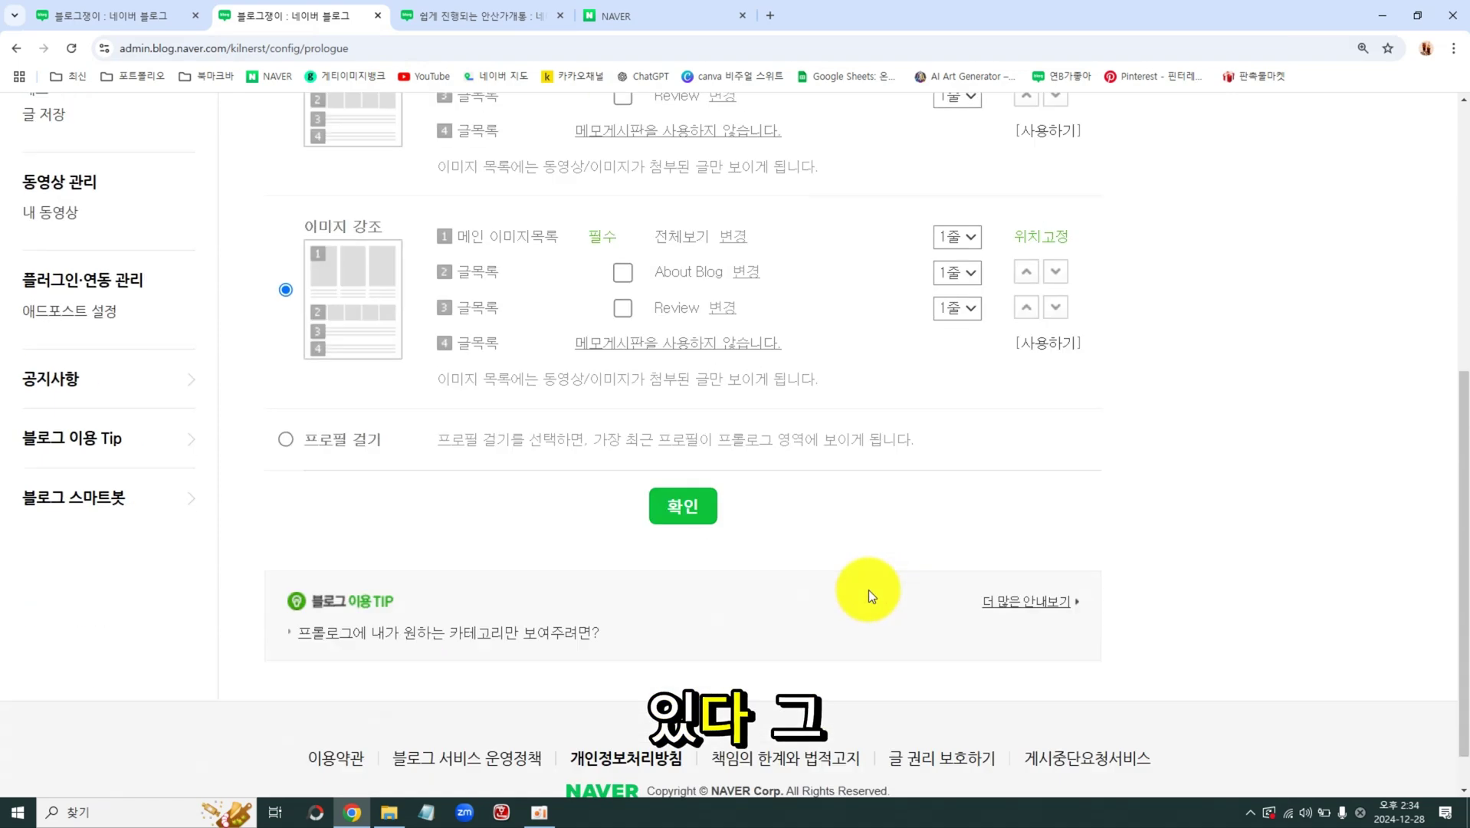
Set the 메인 이미지목록 display count under 이미지 강조 to 3줄 and save the prologue settings.
scroll(868, 589, down, 1)
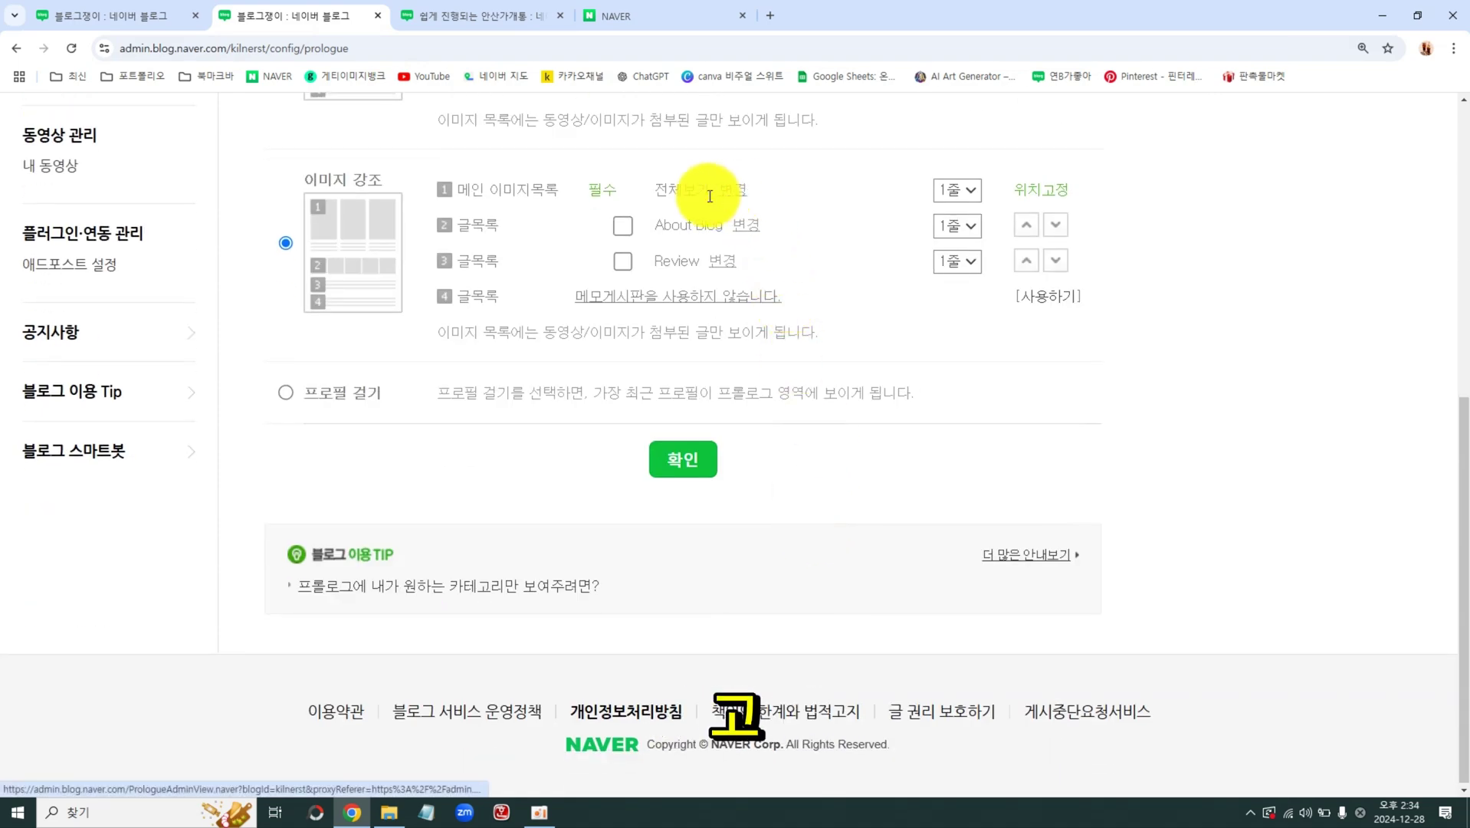
drag(670, 191, 709, 192)
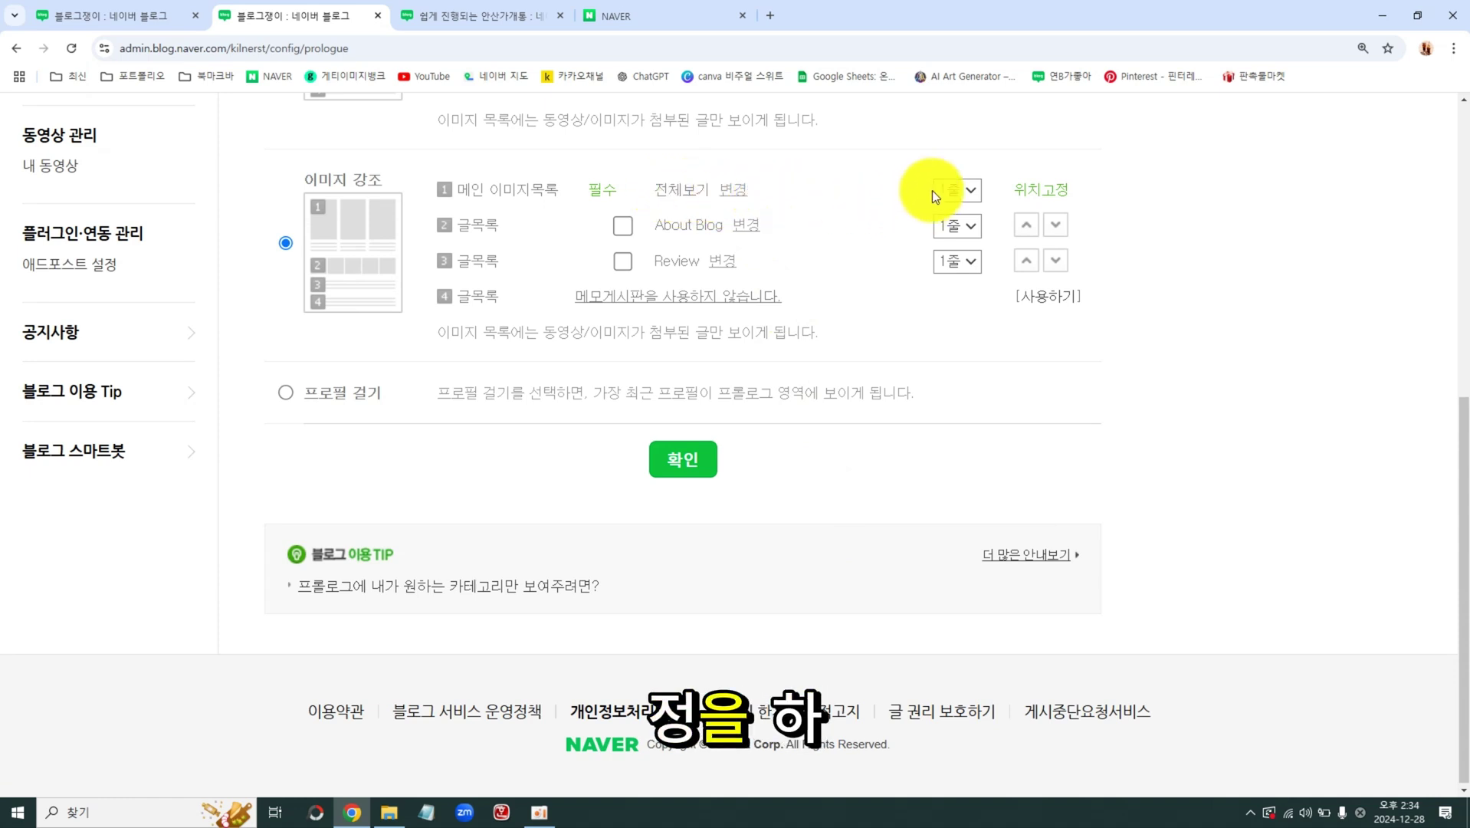
click(951, 189)
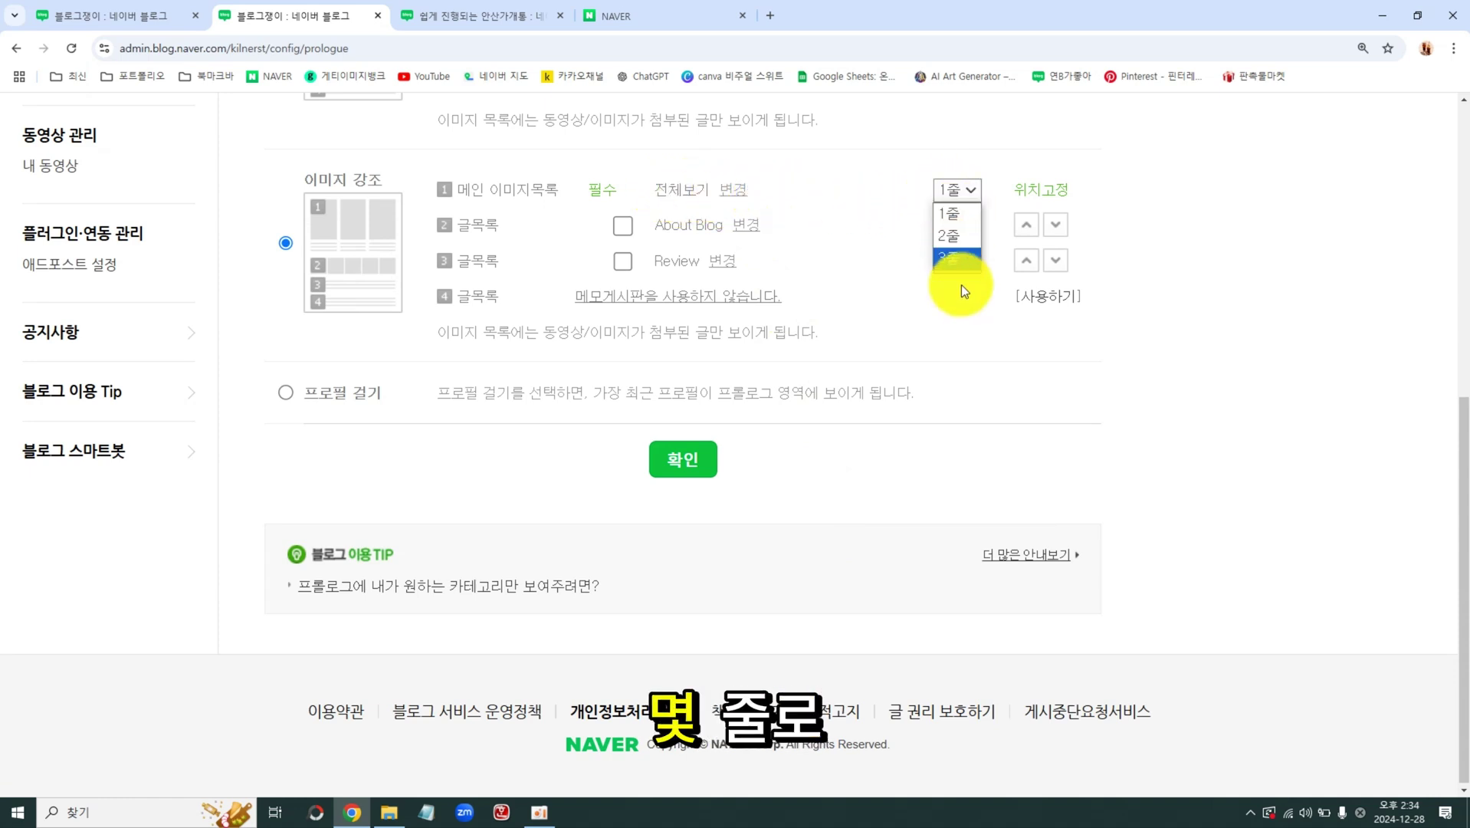
click(964, 262)
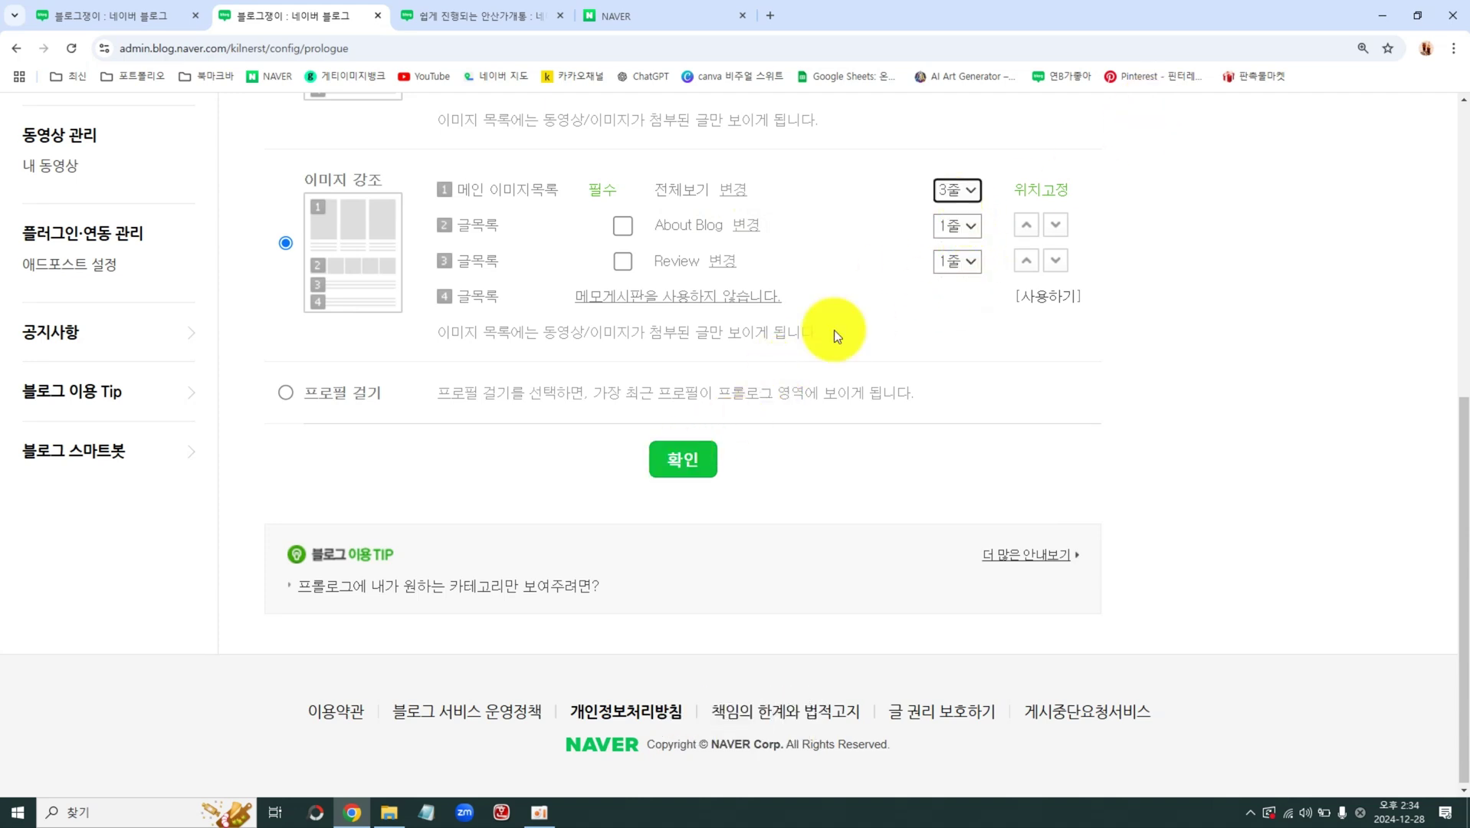
click(687, 462)
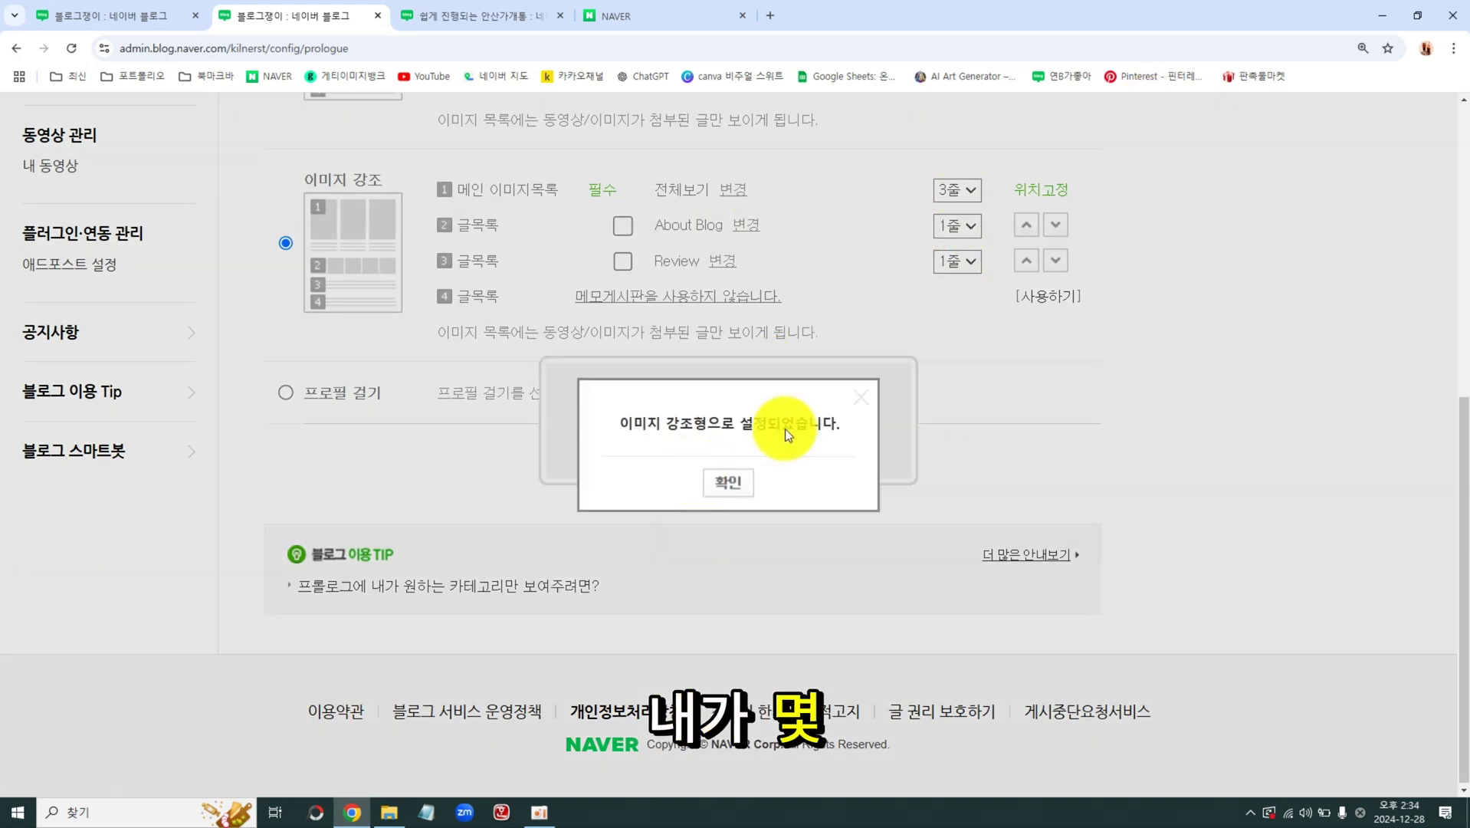
click(734, 489)
Open the blog's front page and look over the image post grid.
click(1019, 121)
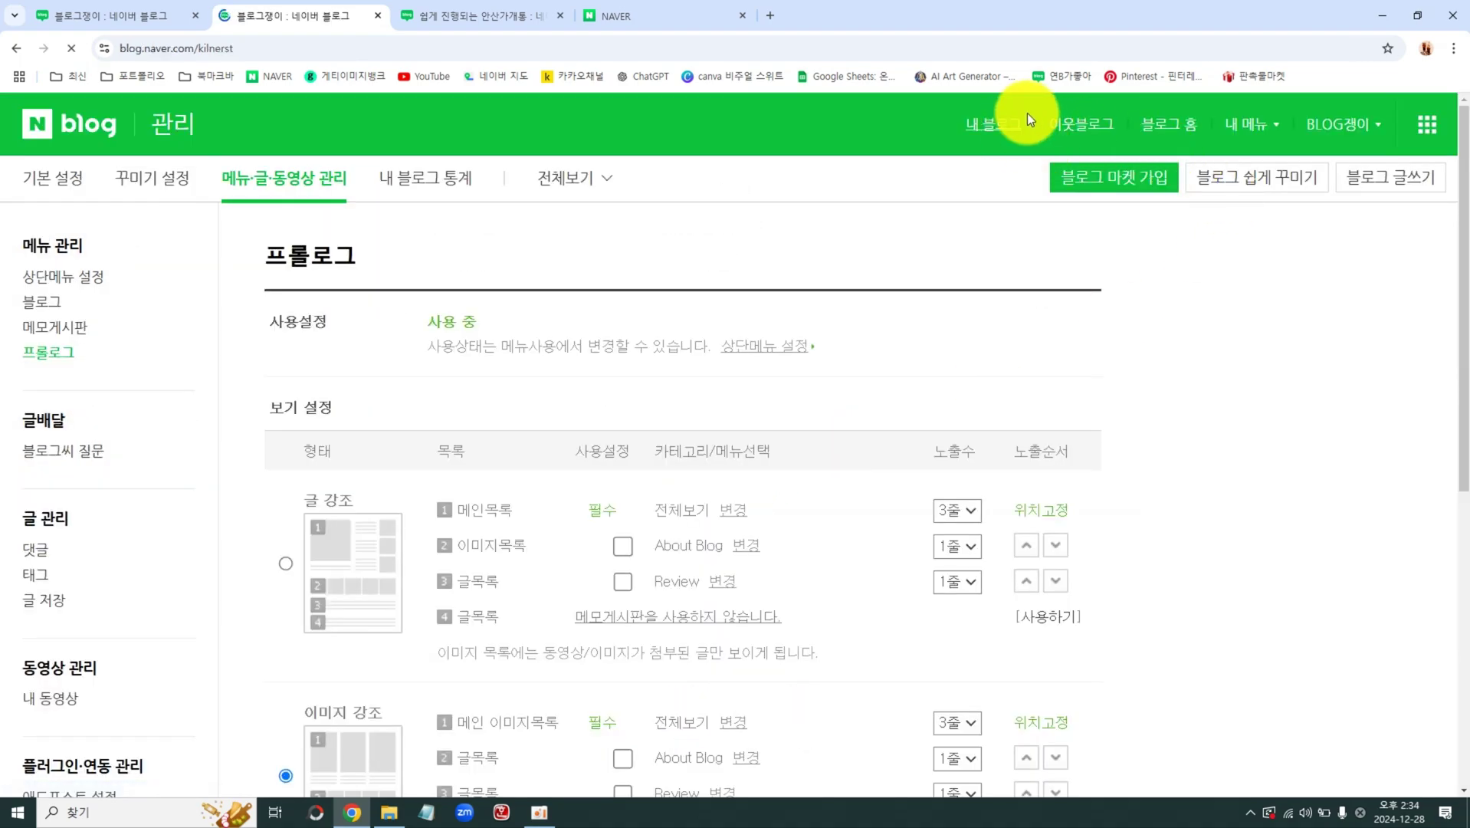
scroll(968, 470, down, 10)
scroll(985, 463, up, 5)
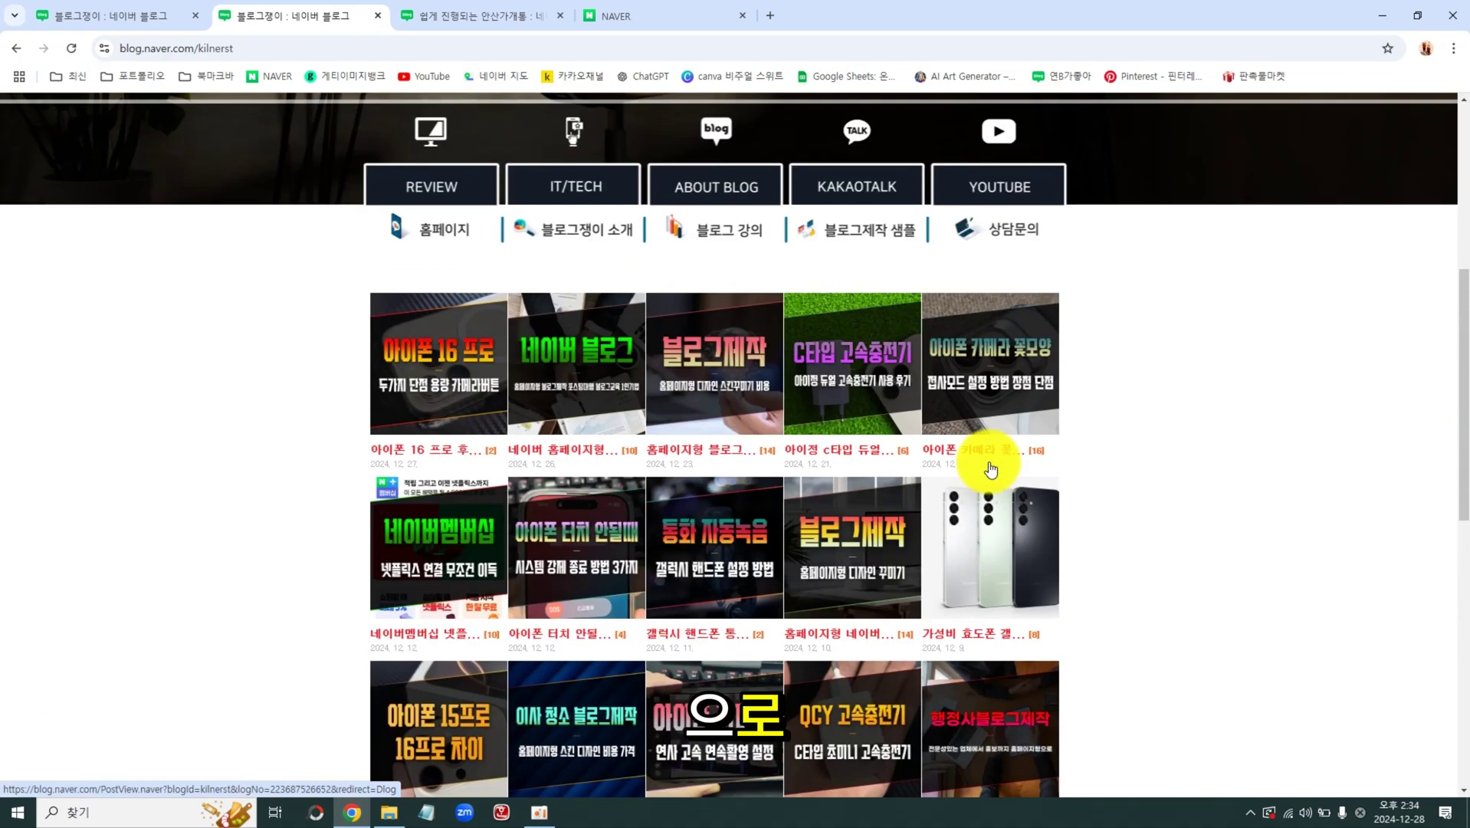
scroll(1079, 399, up, 6)
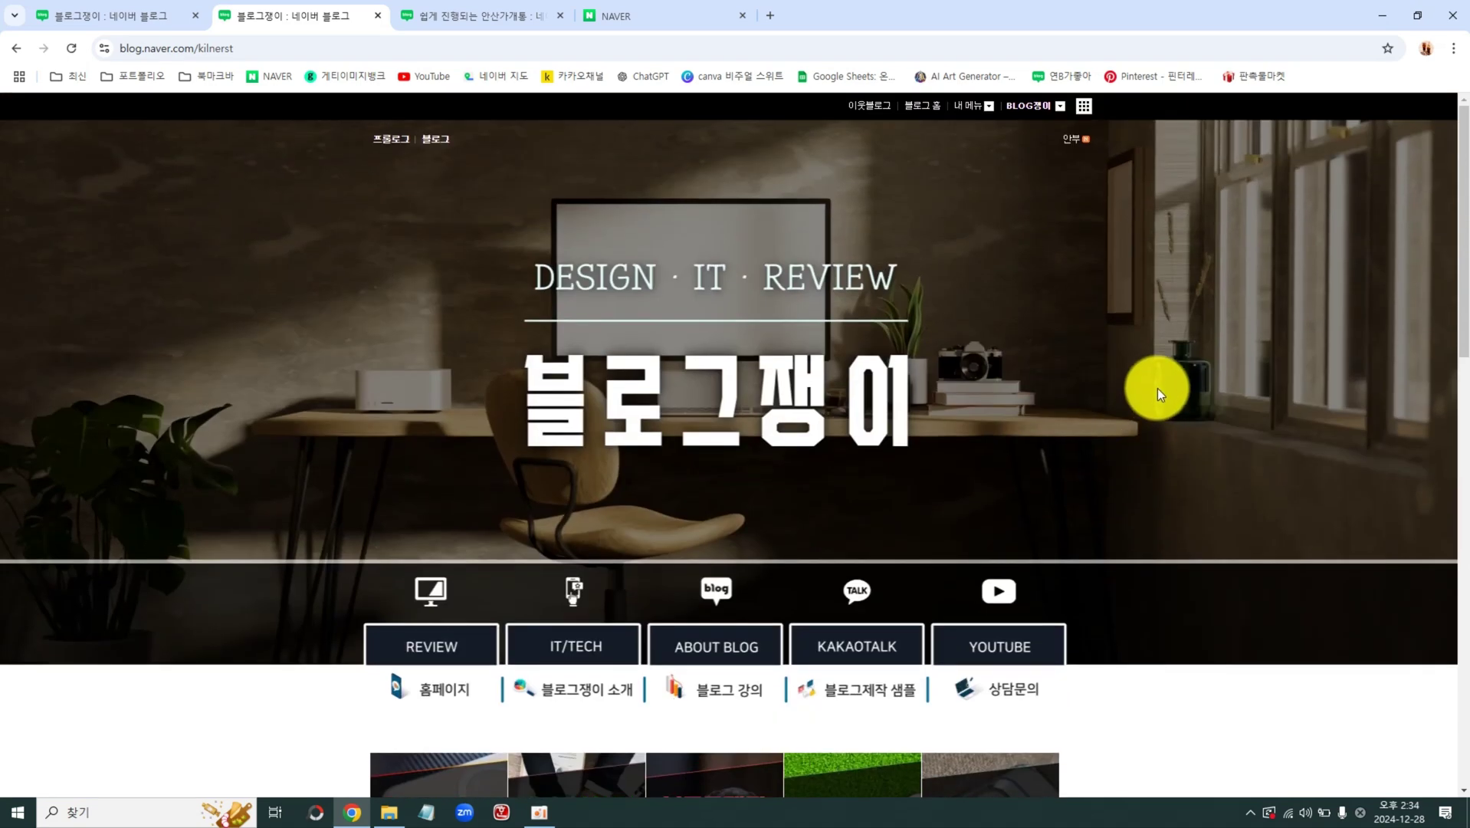
Open the blog's 블로그 menu page and look it over down to the category list.
click(438, 143)
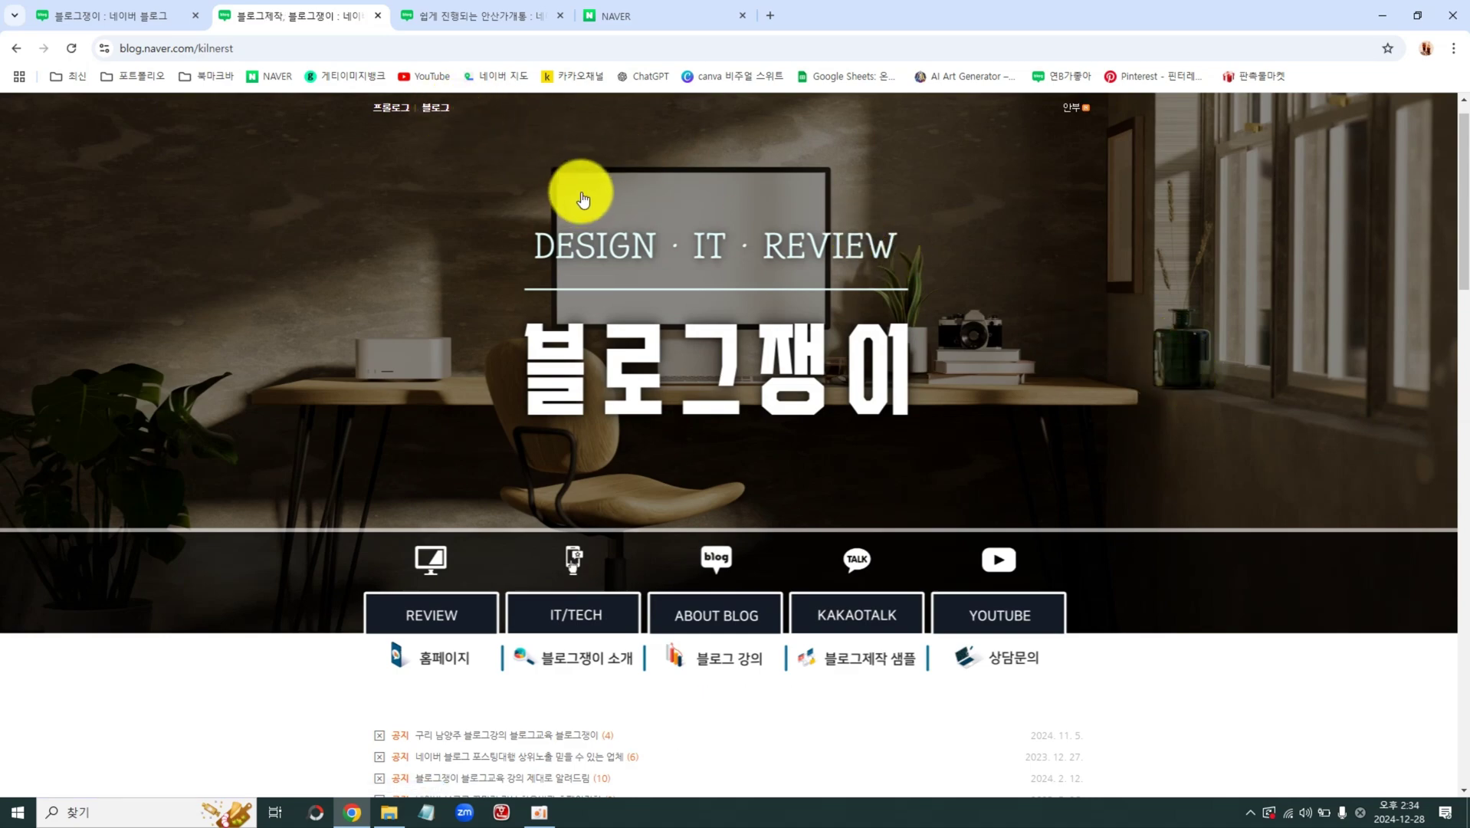
scroll(1089, 389, down, 1)
scroll(1089, 389, down, 10)
scroll(705, 387, down, 6)
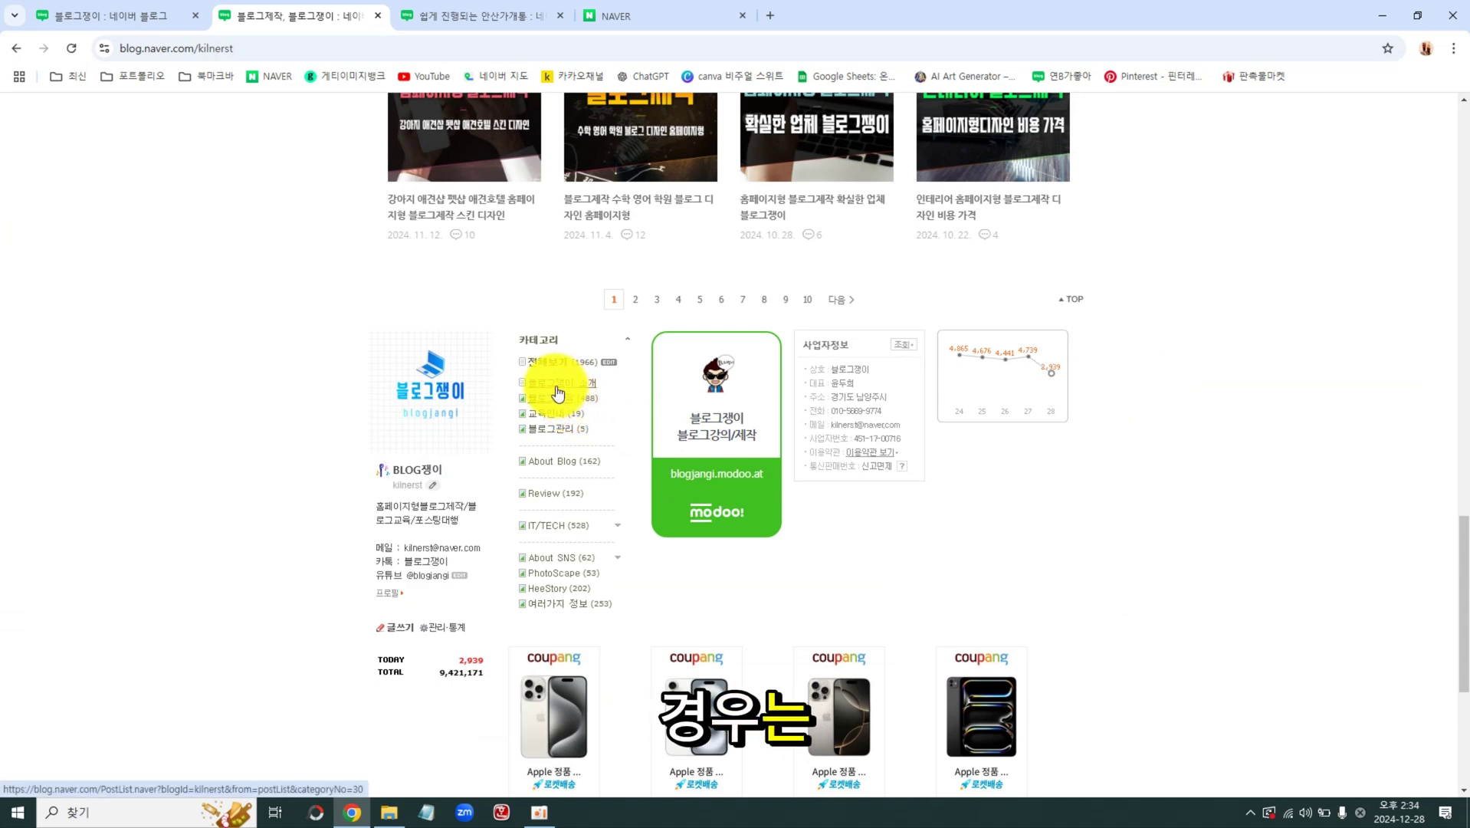
click(420, 14)
click(147, 14)
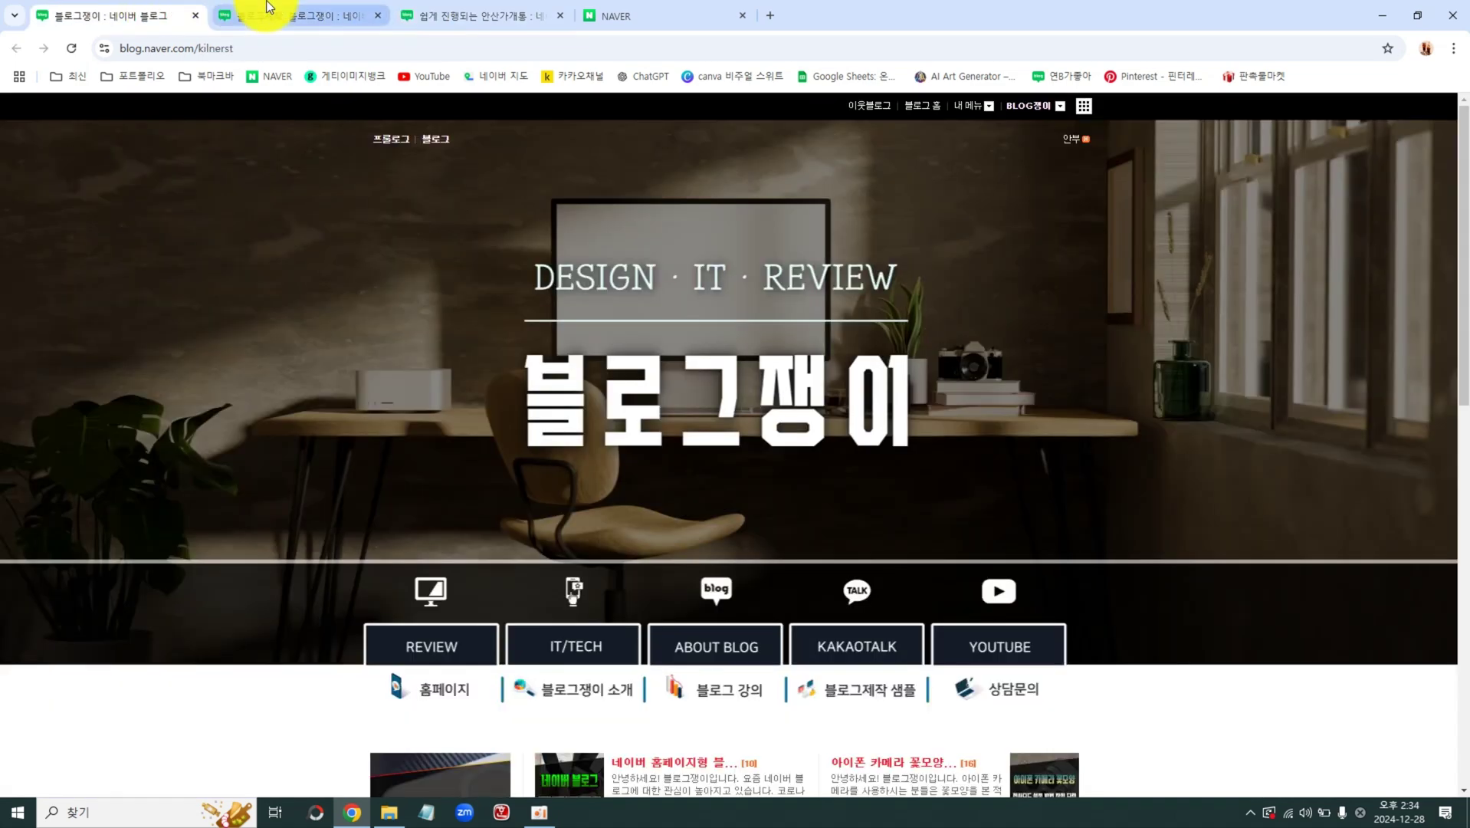
click(260, 14)
Examine the notices and the 블로그제작 album thumbnails on the 블로그 page.
scroll(576, 292, up, 12)
scroll(617, 419, down, 4)
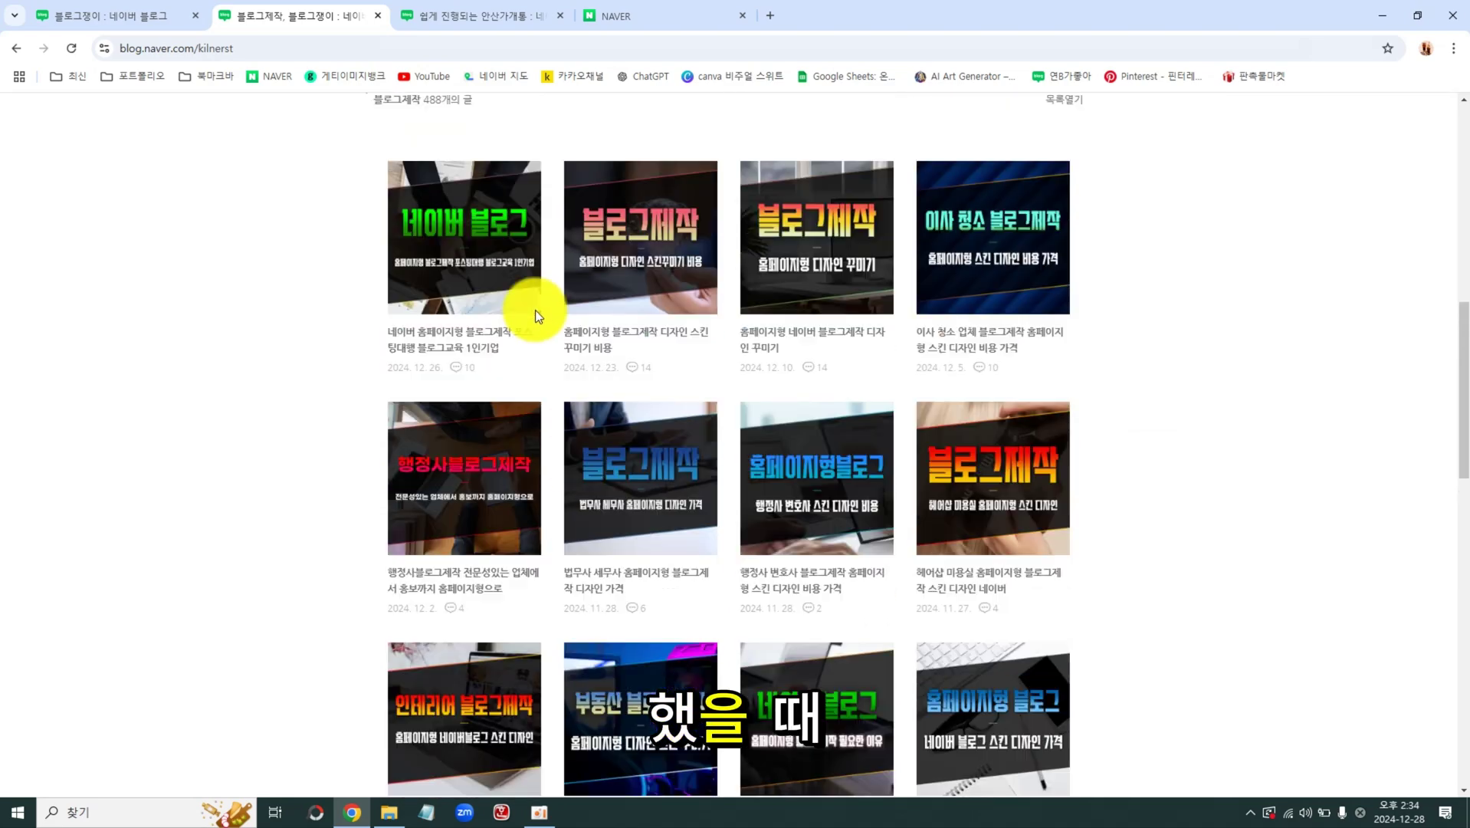
scroll(535, 310, up, 3)
double_click(400, 319)
scroll(768, 387, down, 4)
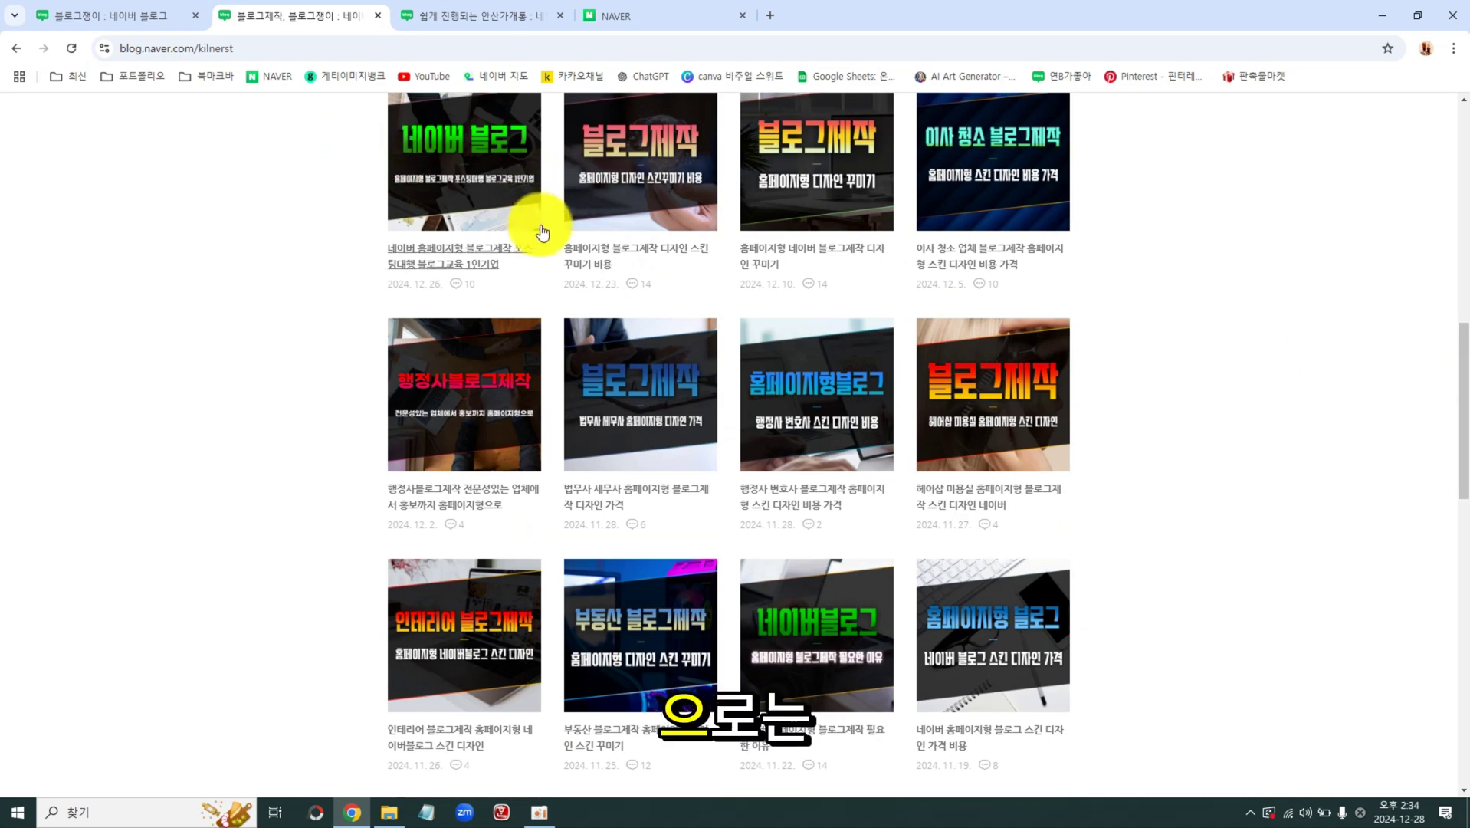
scroll(535, 230, up, 11)
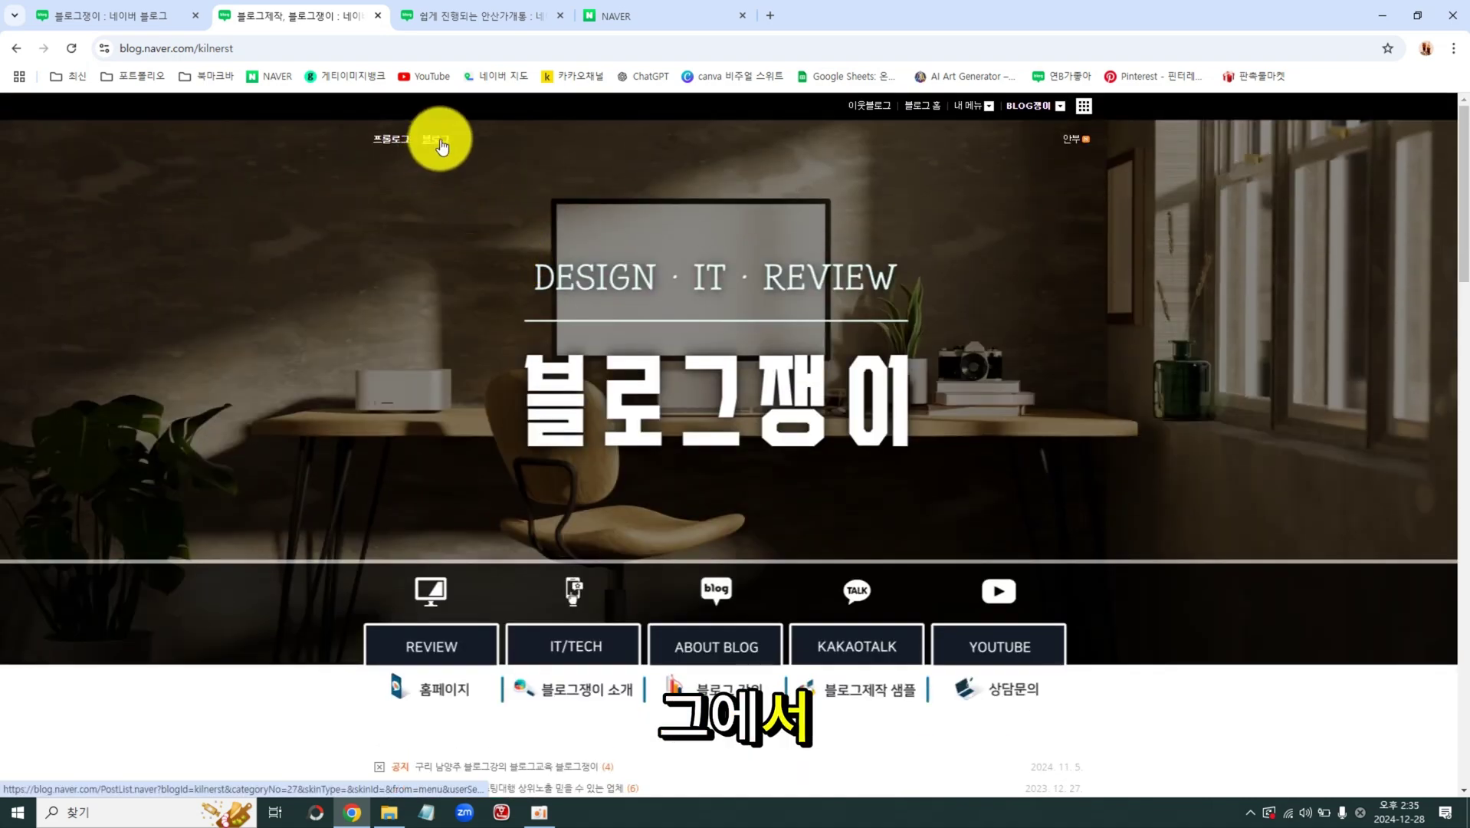
scroll(646, 550, down, 5)
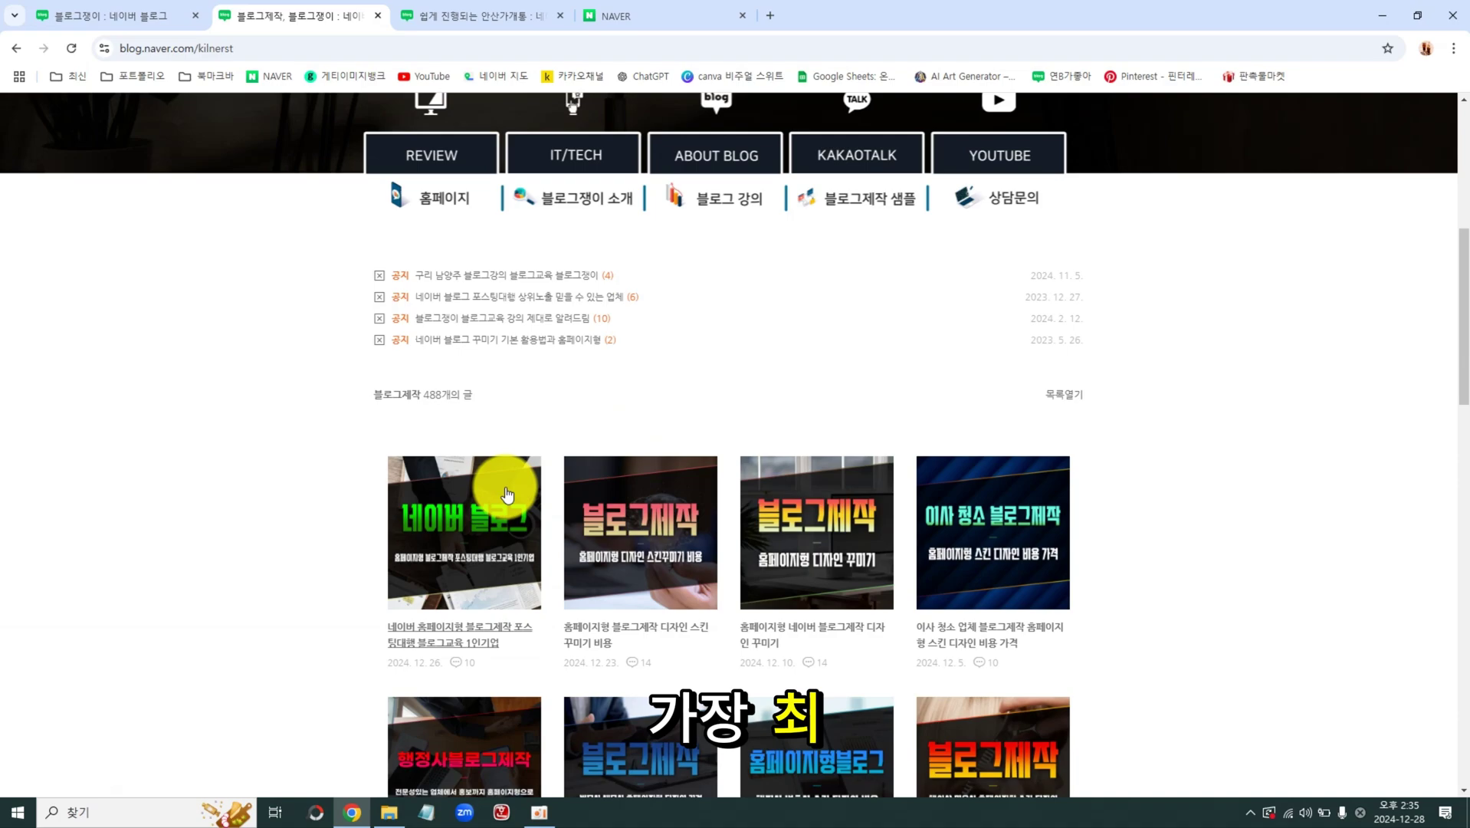
Open the newest 블로그제작 post, look through it to the page end and return to the blog header.
click(502, 484)
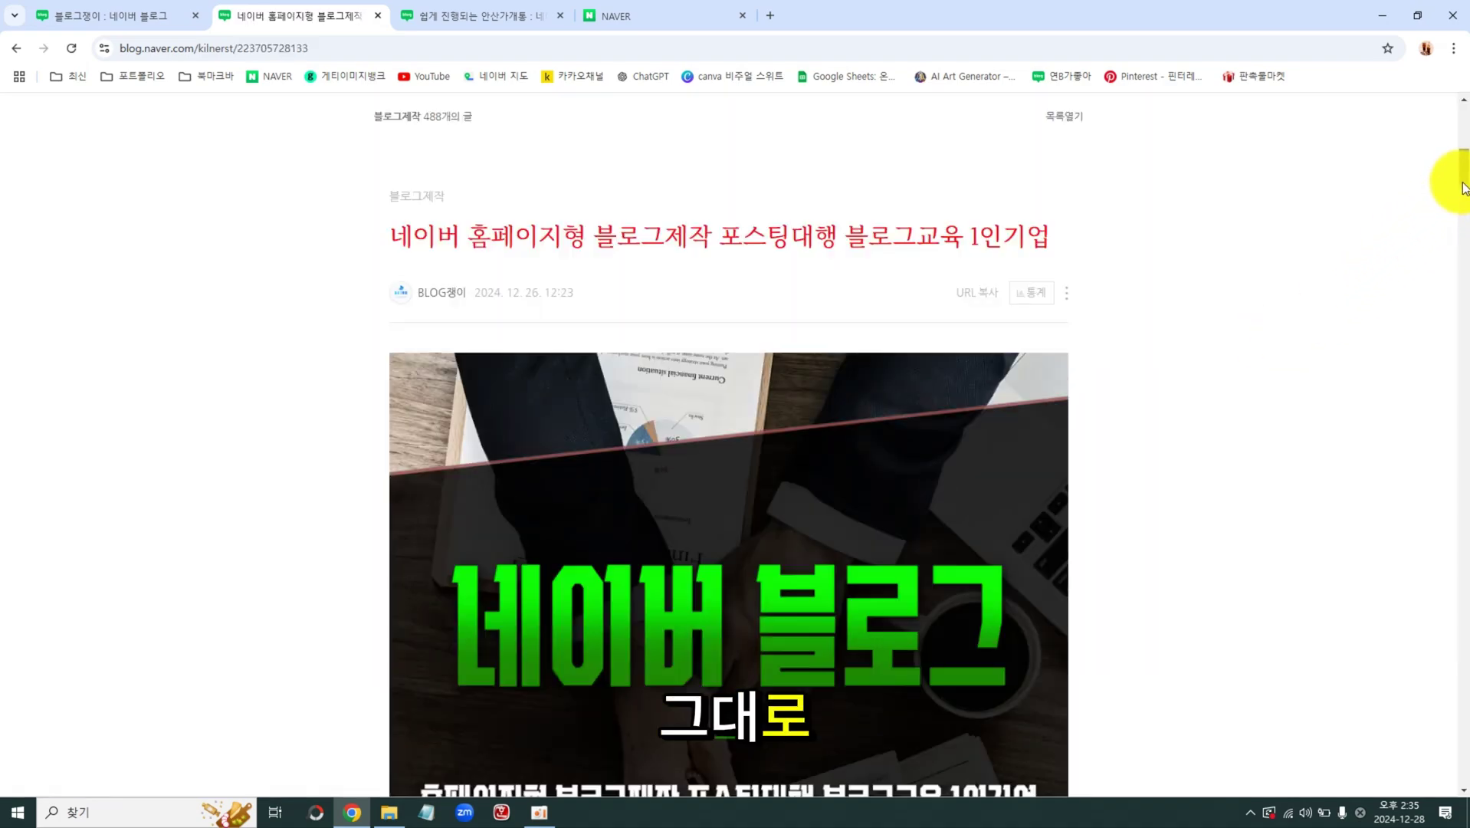
drag(1464, 188, 1462, 766)
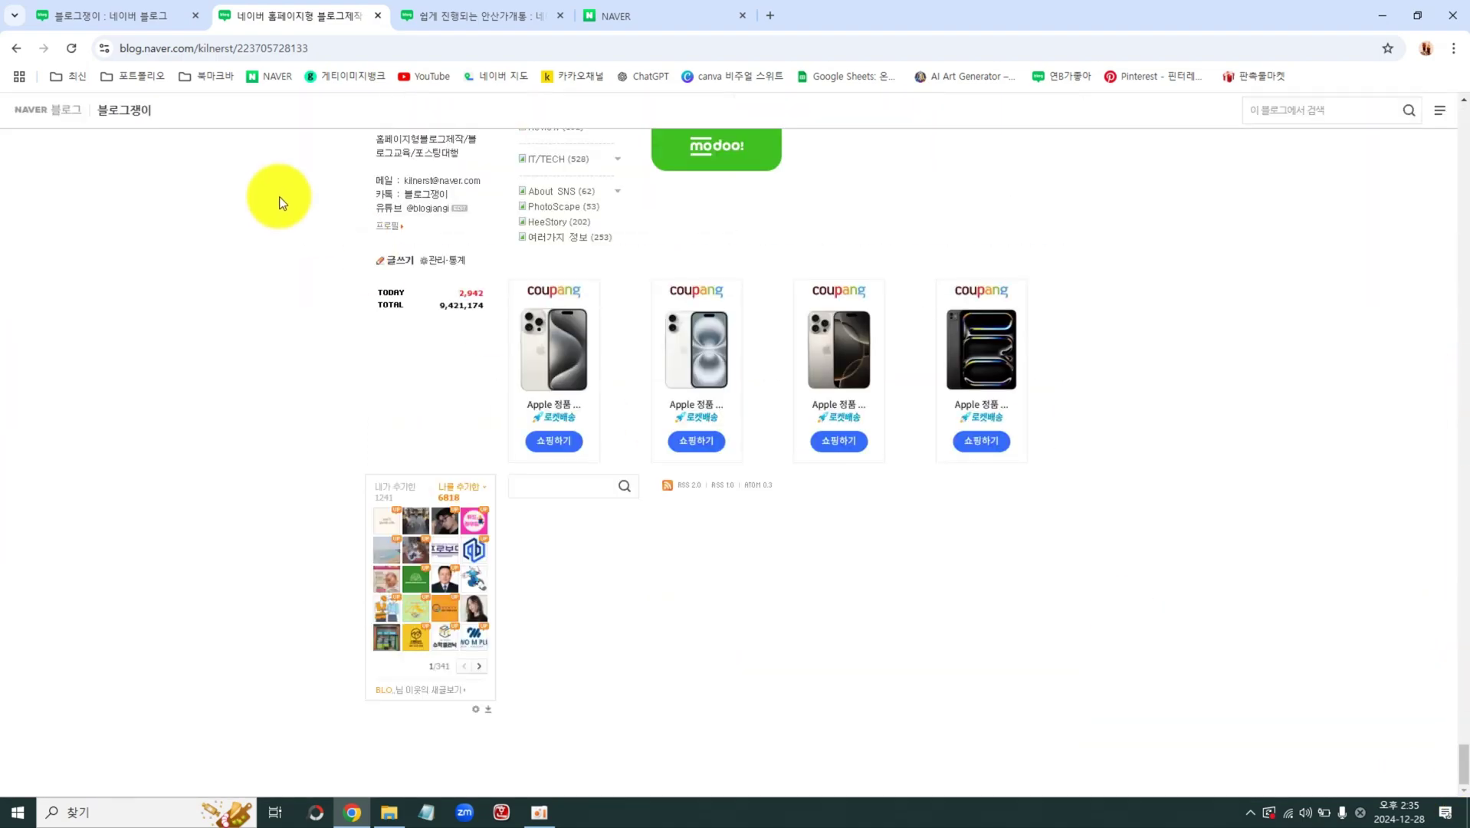
scroll(574, 279, up, 20)
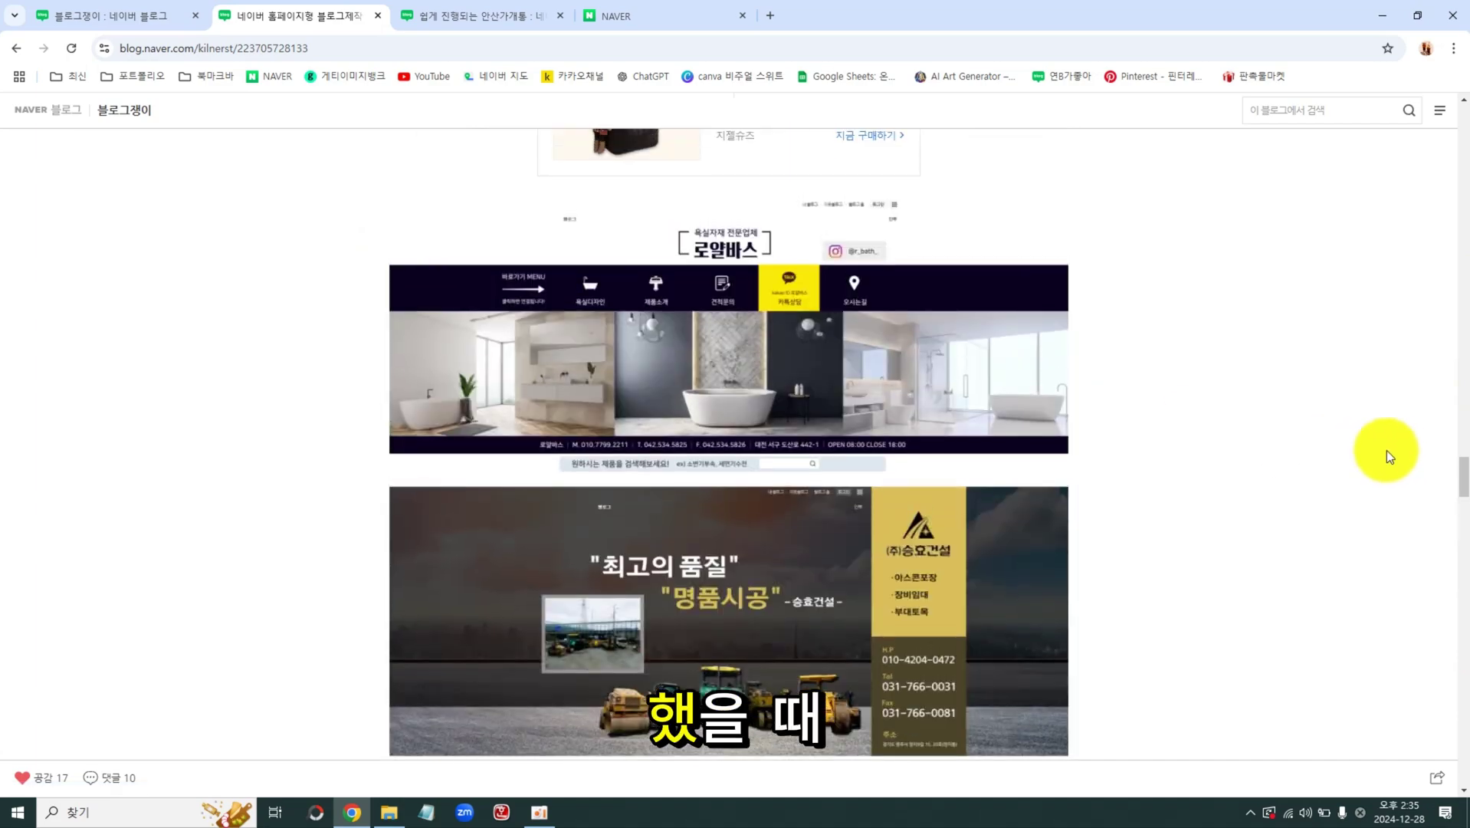
drag(1460, 467, 1454, 100)
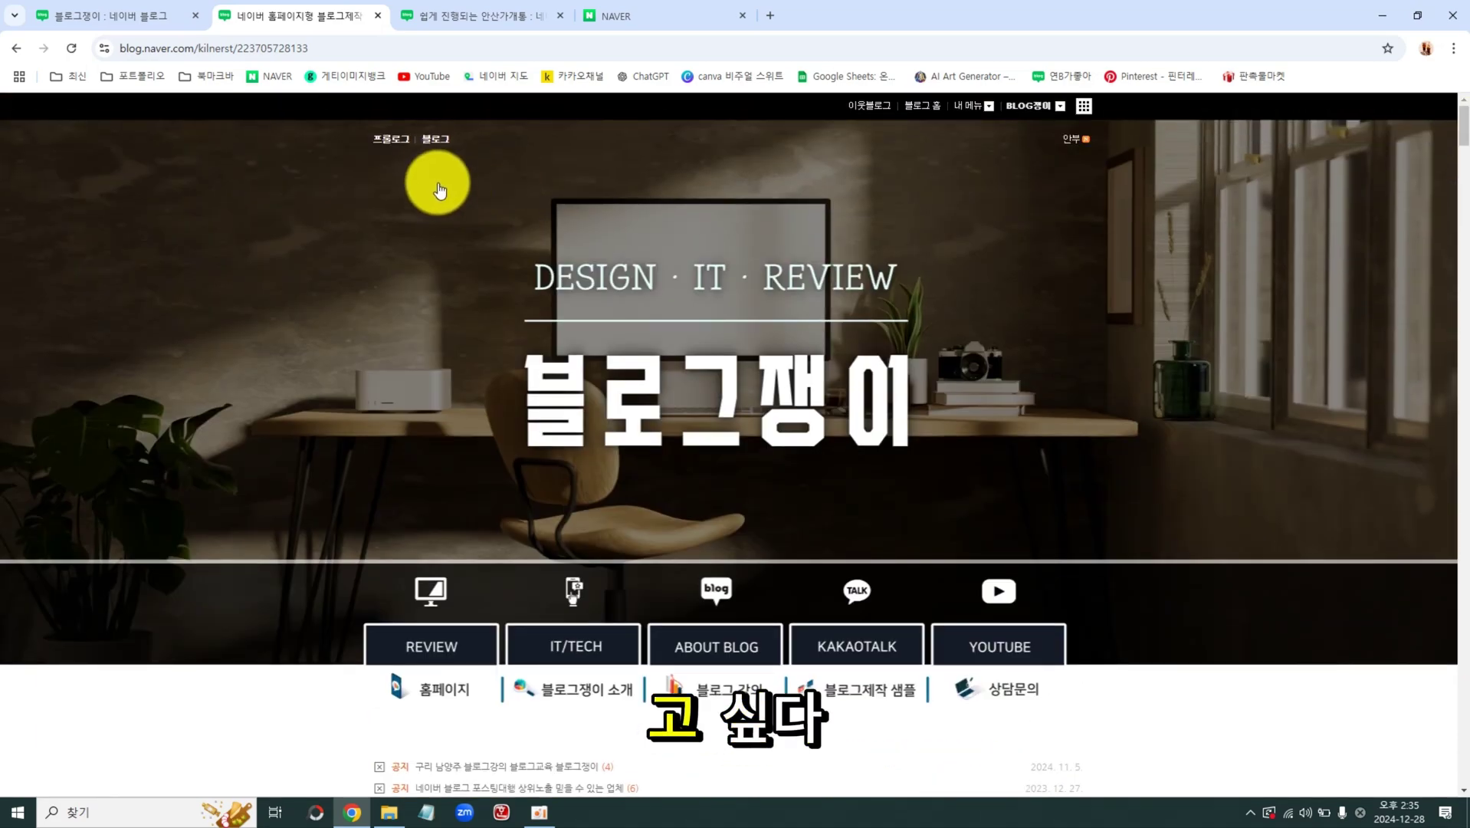
Return to the 블로그 menu page and look through the post list to the category area.
click(444, 149)
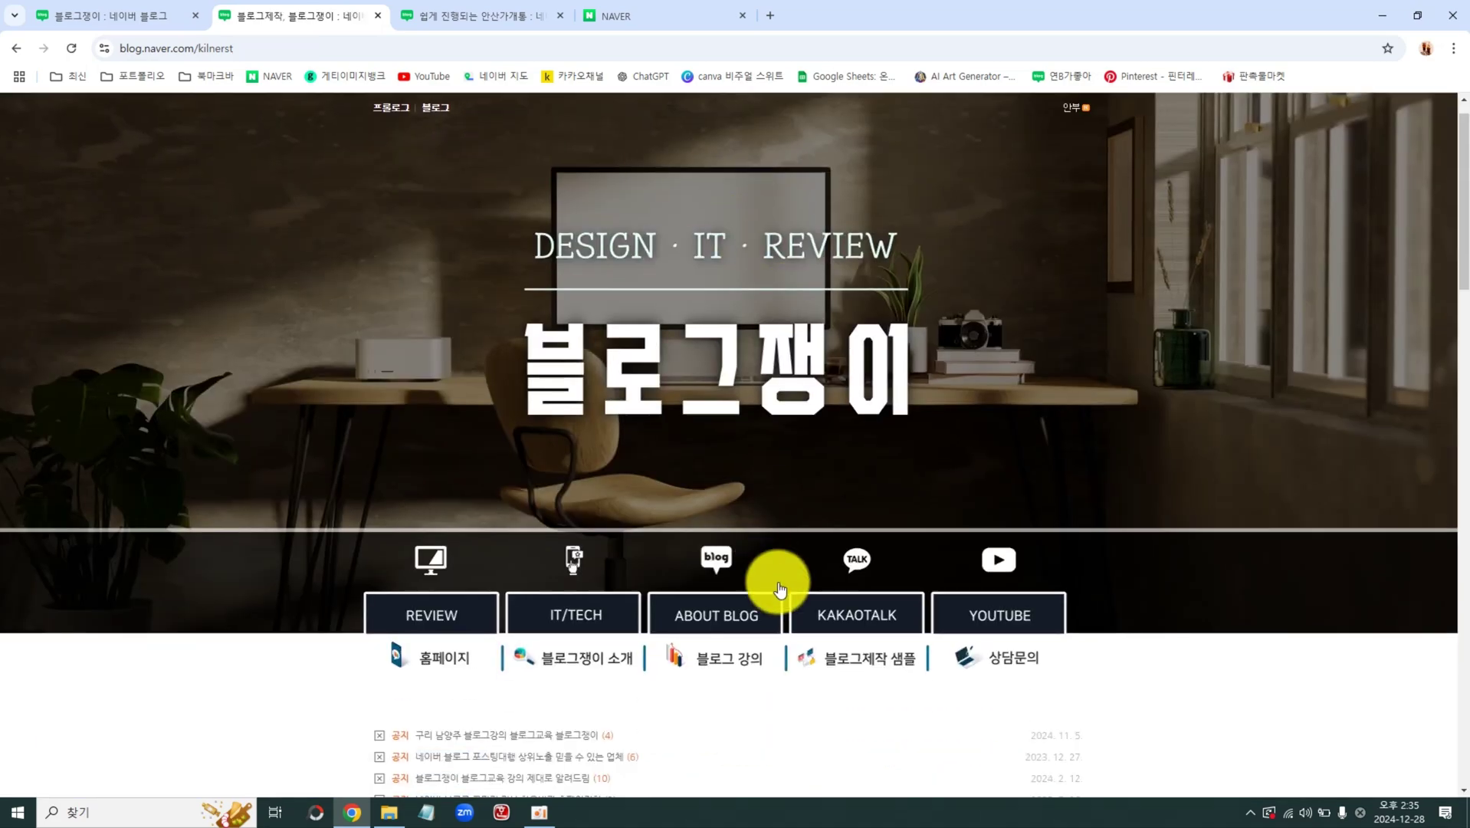
scroll(820, 585, down, 10)
scroll(840, 596, down, 10)
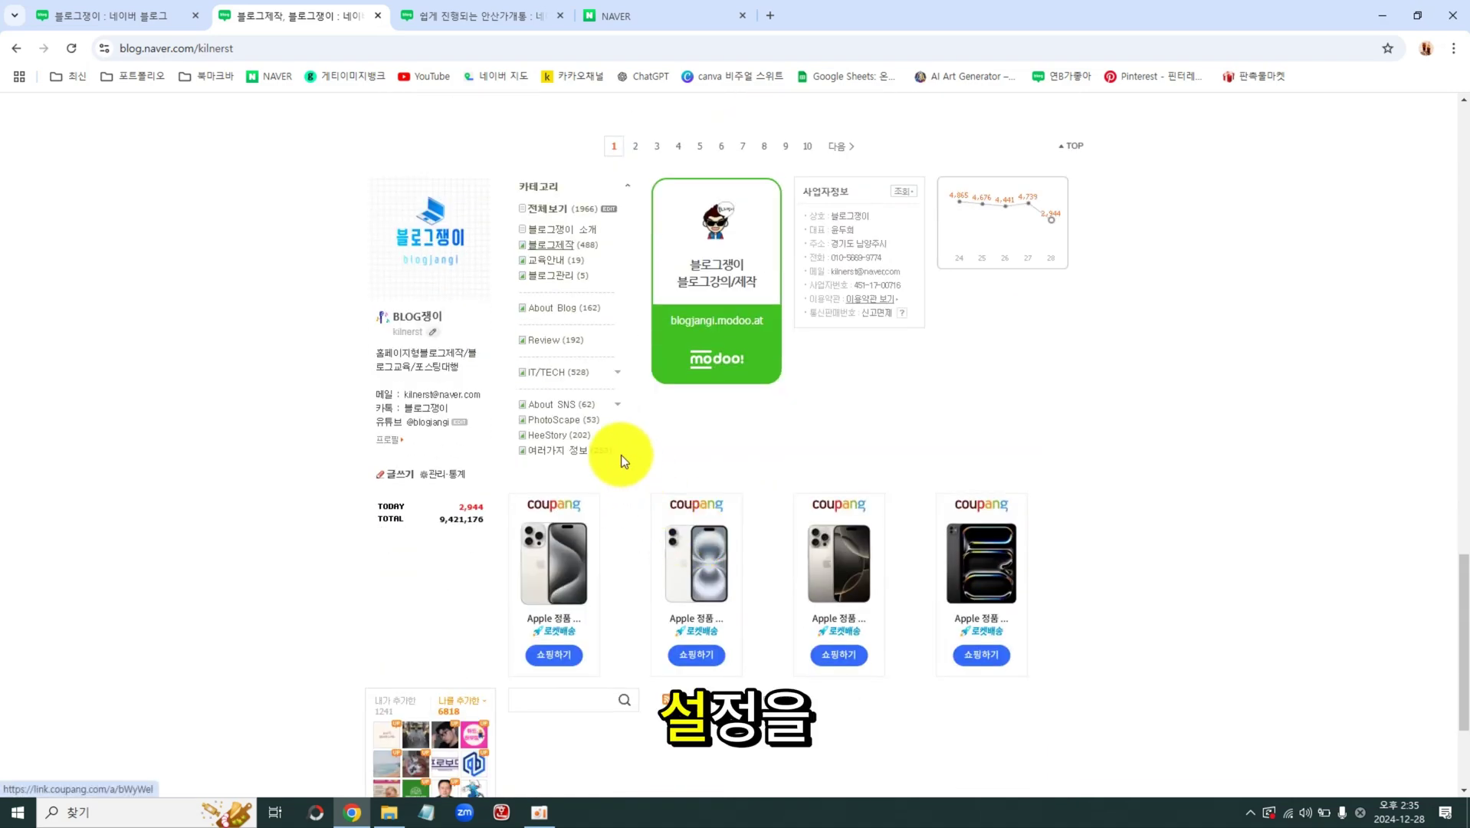
In the blog management's 상단메뉴 설정, make 블로그 the 대표메뉴 instead of 프롤로그 and apply the change.
click(100, 16)
click(972, 111)
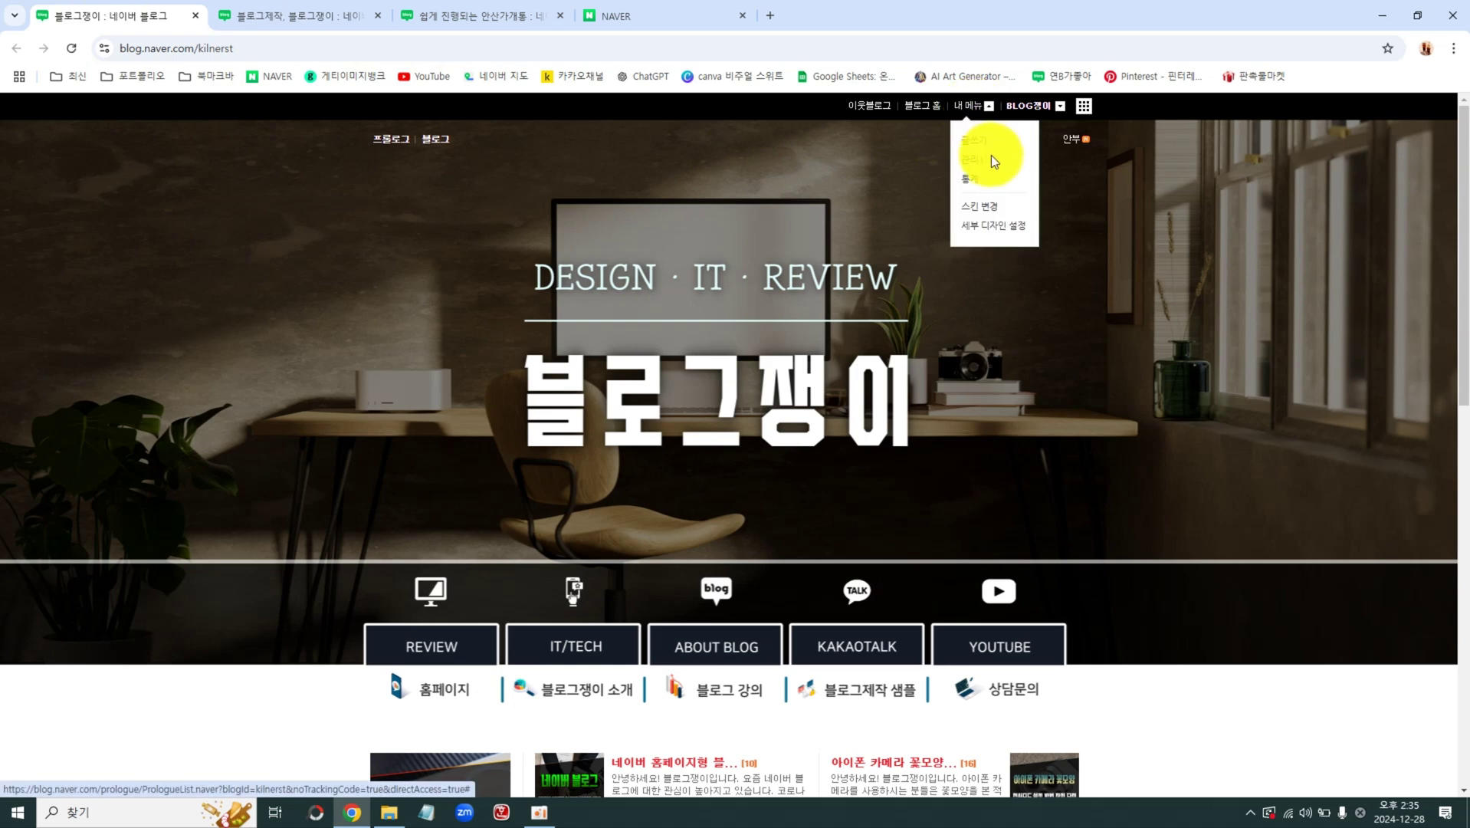
click(979, 161)
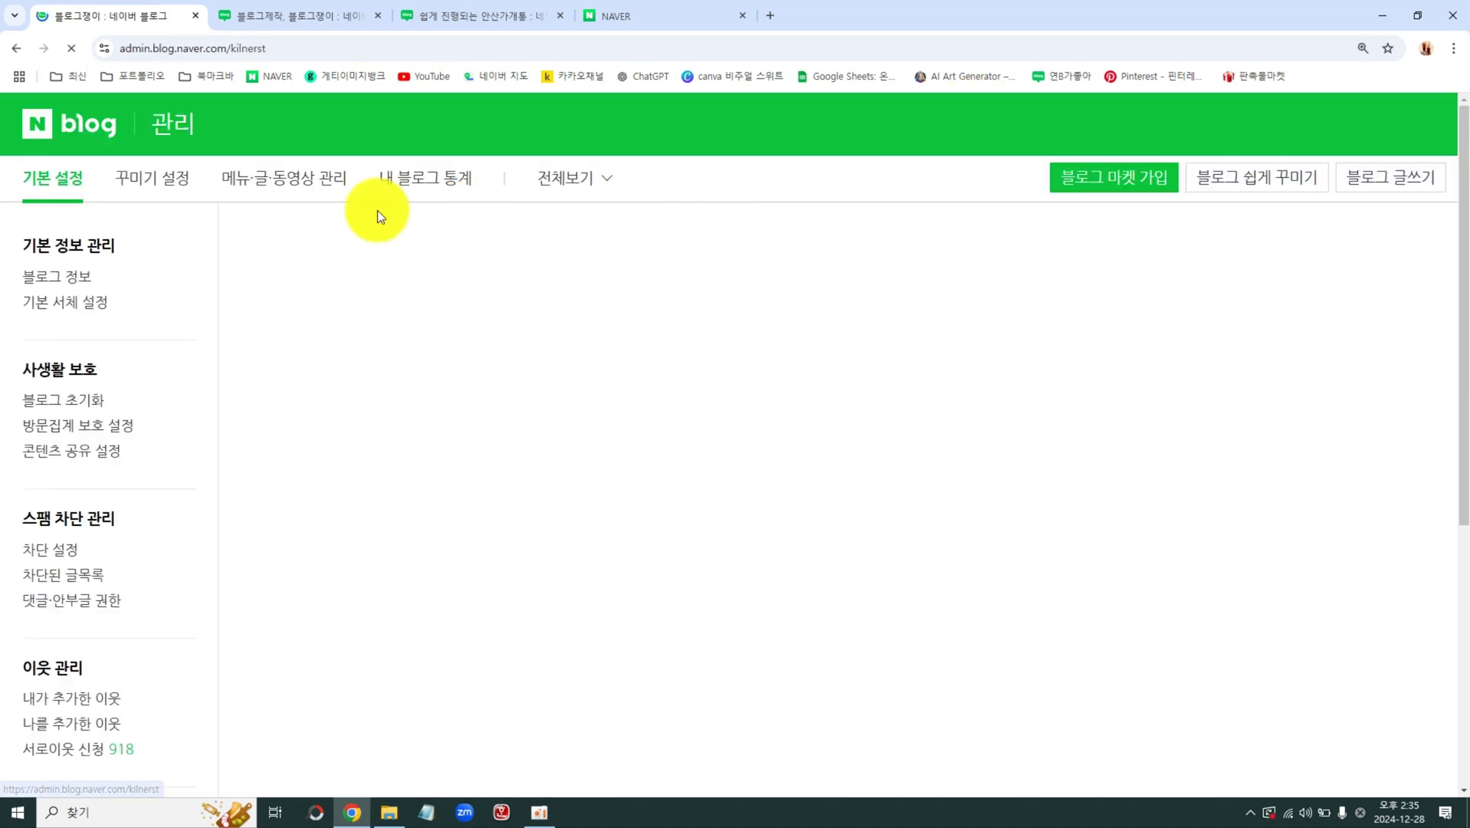
click(272, 192)
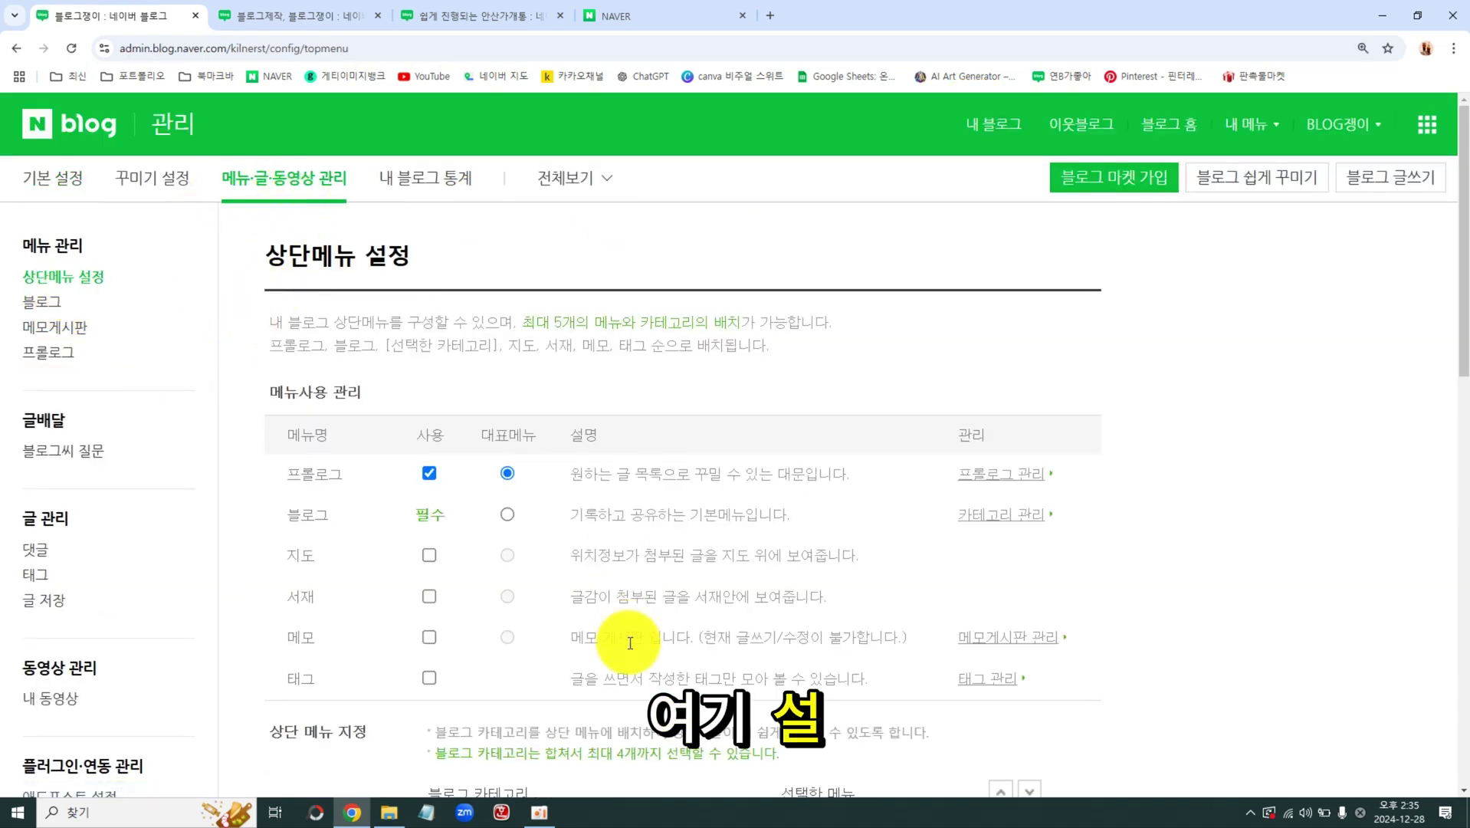
click(507, 515)
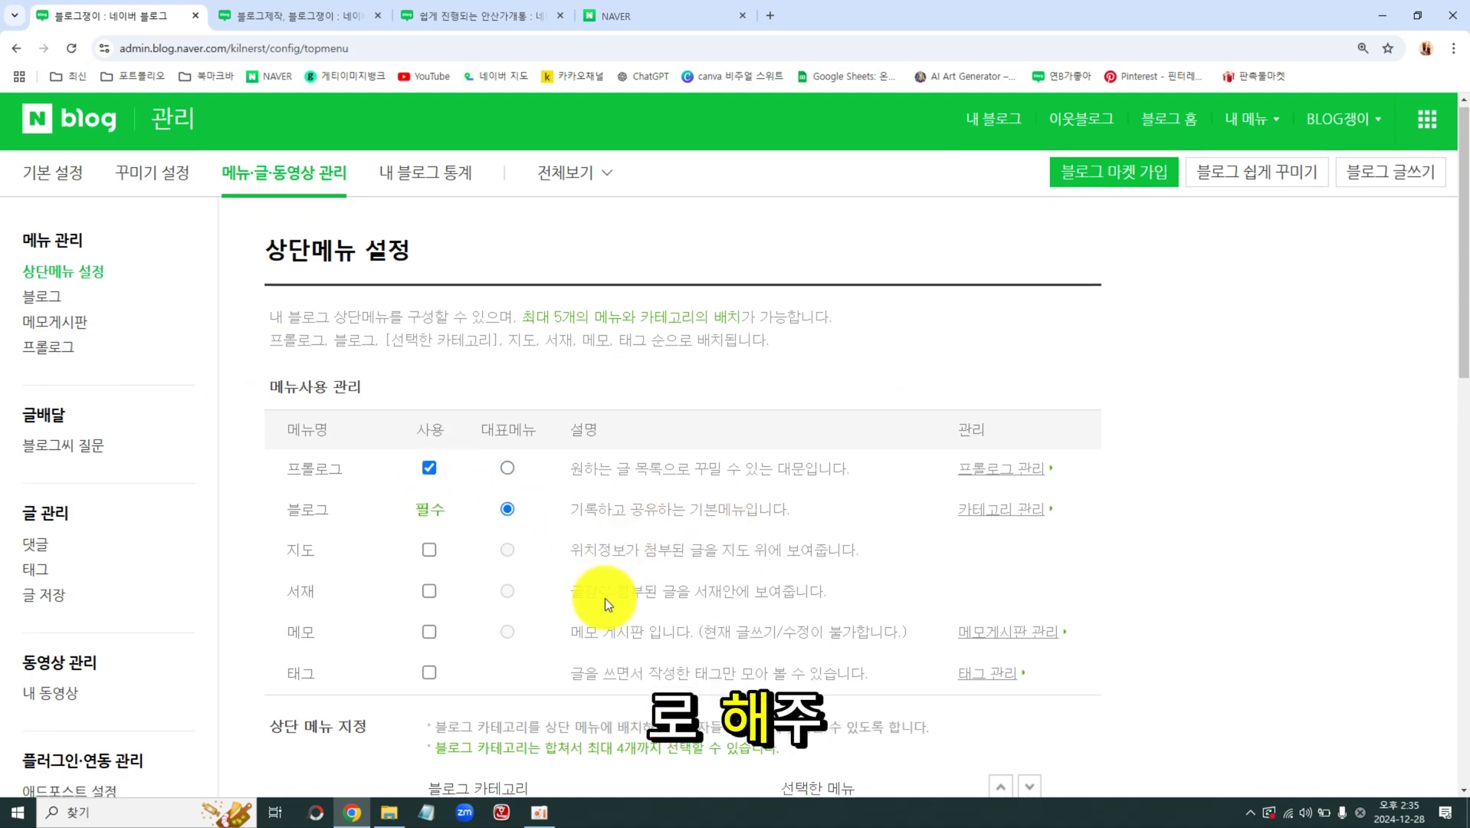
scroll(617, 644, down, 10)
click(630, 749)
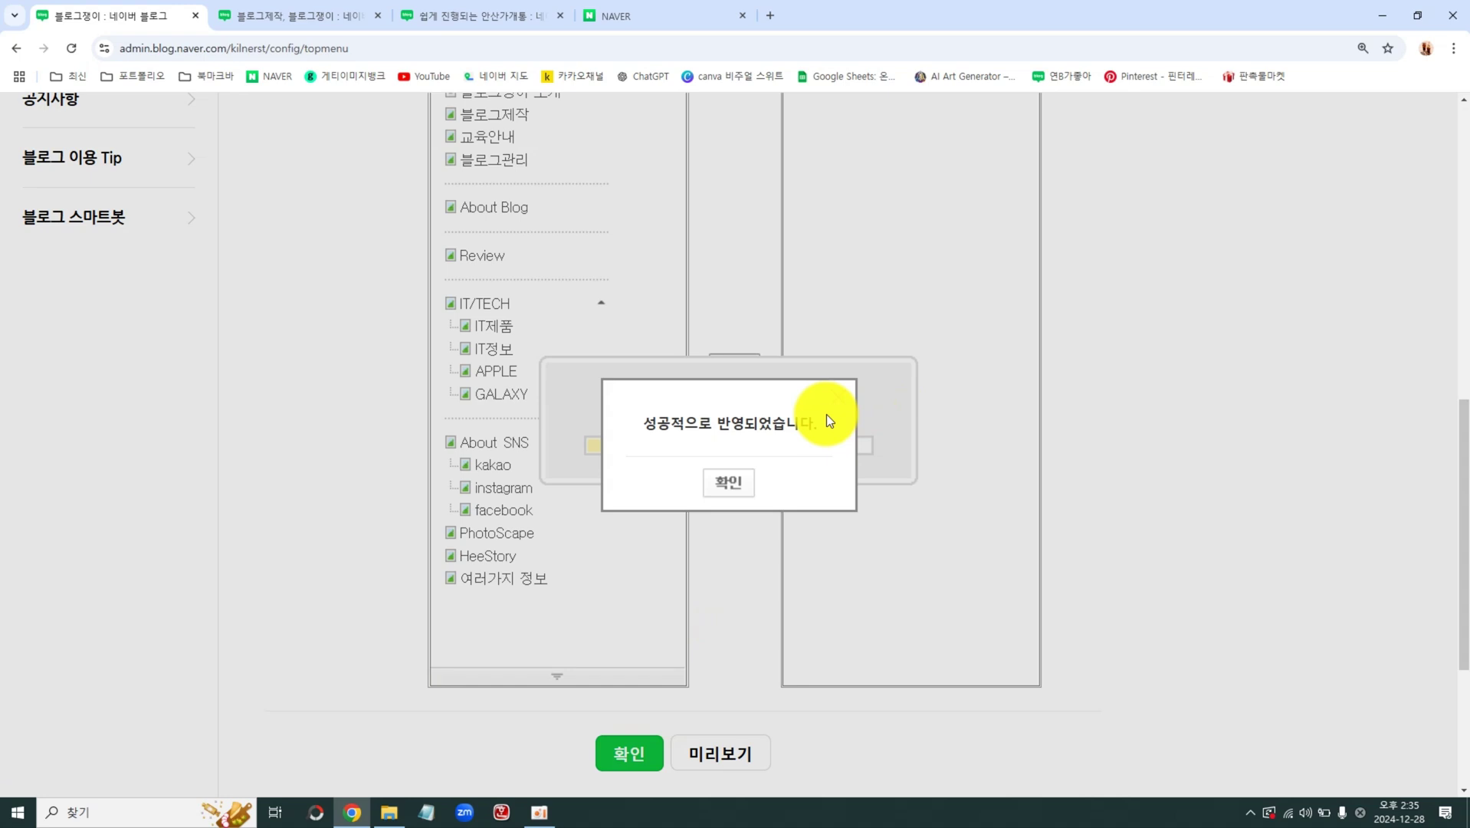
click(736, 483)
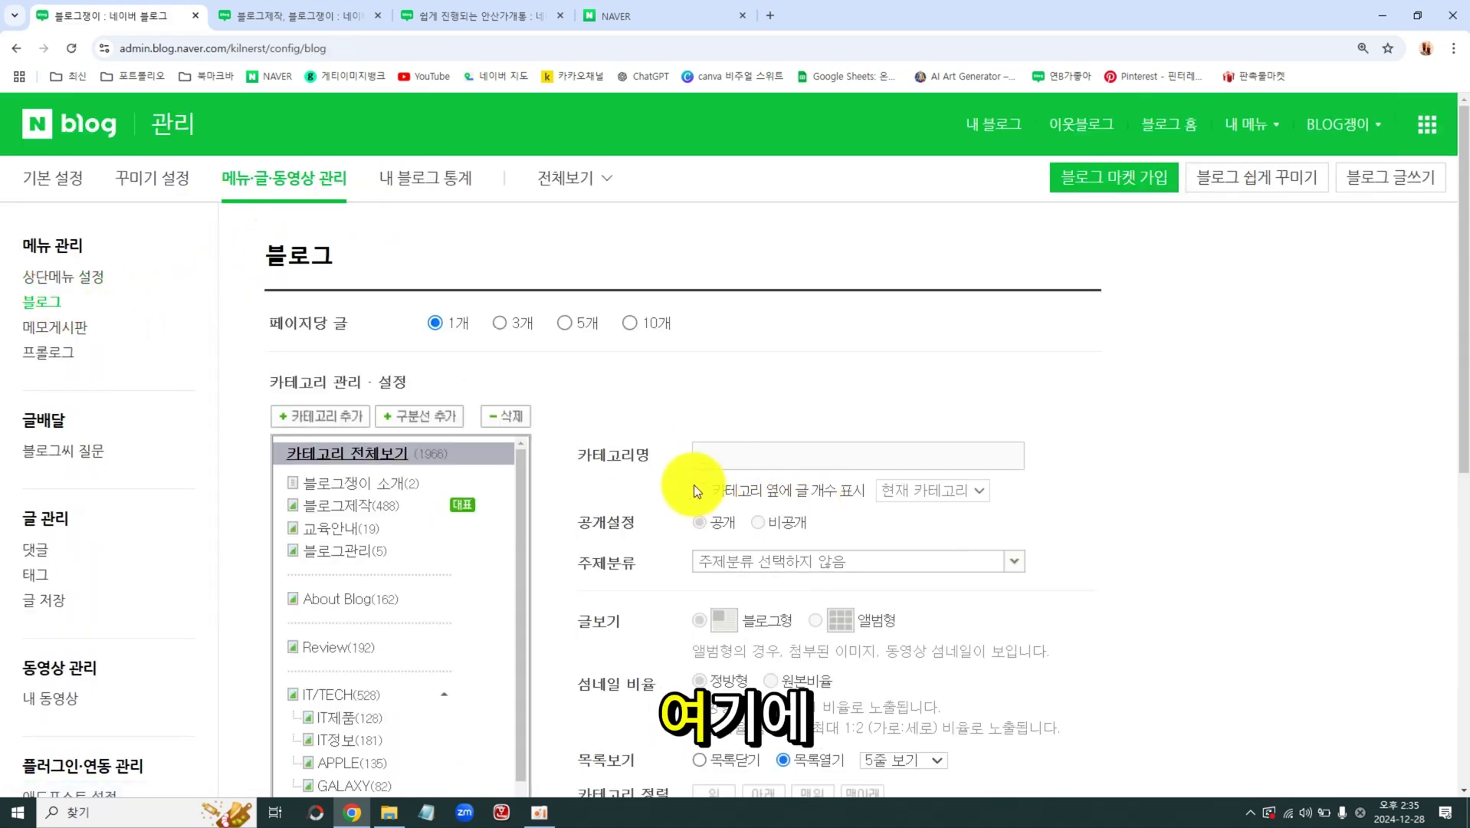
Select the 블로그제작 category in the 블로그 settings and examine its 블로그에서 이 카테고리를 기본으로 보여줍니다 option.
scroll(693, 484, down, 2)
click(392, 353)
scroll(470, 323, down, 1)
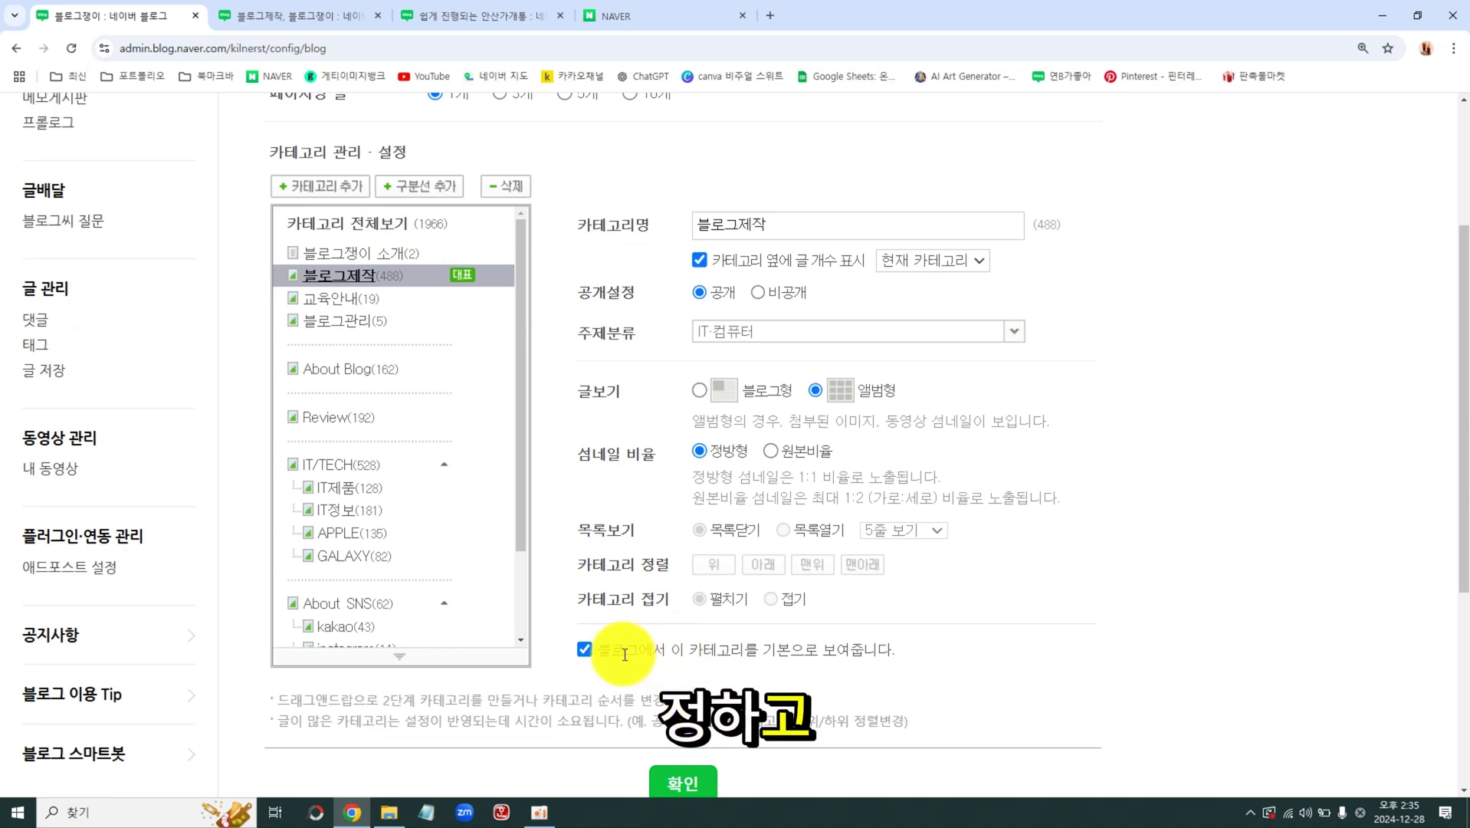
drag(611, 649, 896, 649)
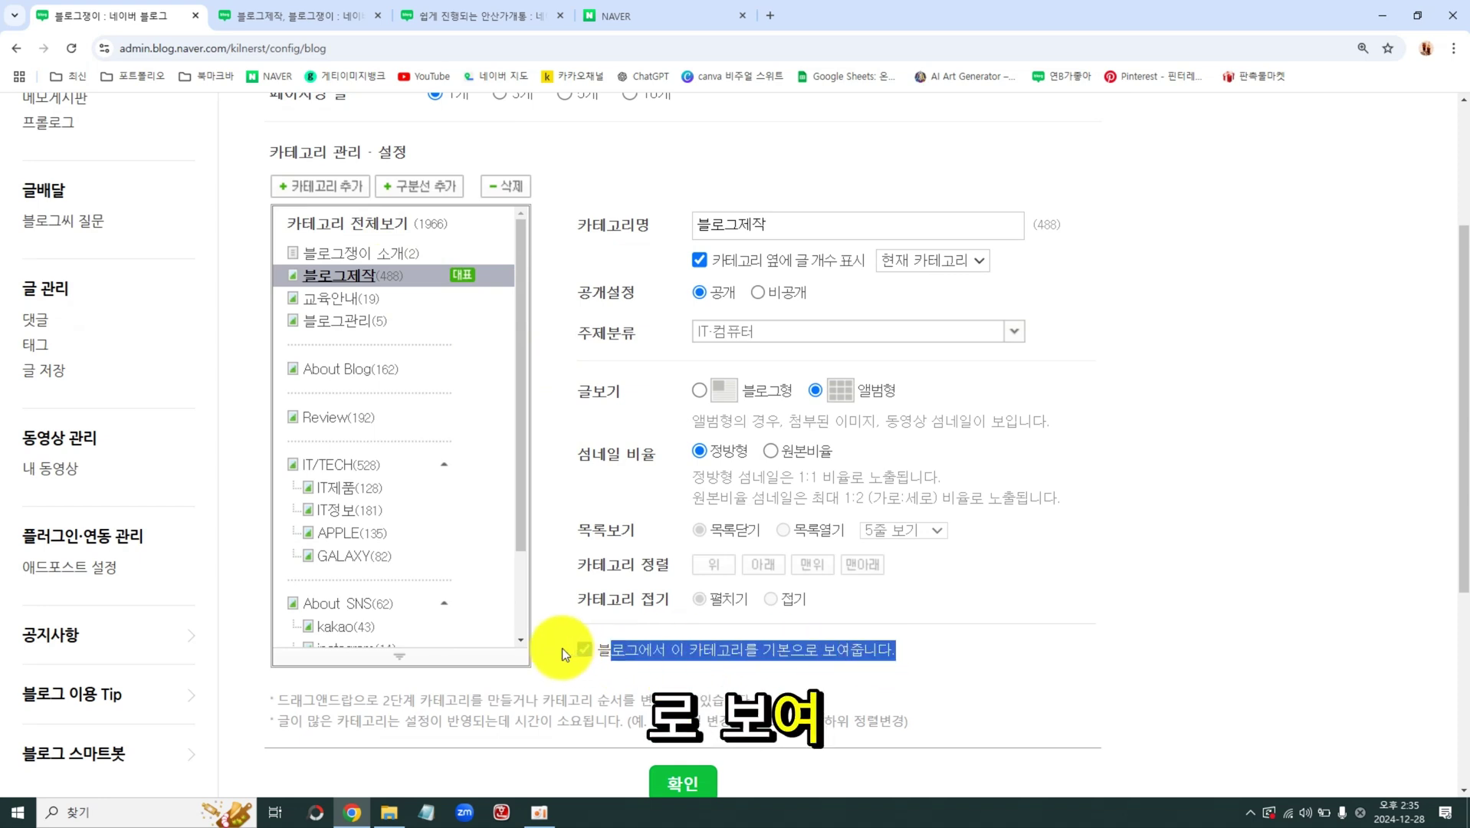
click(605, 649)
drag(604, 650, 906, 659)
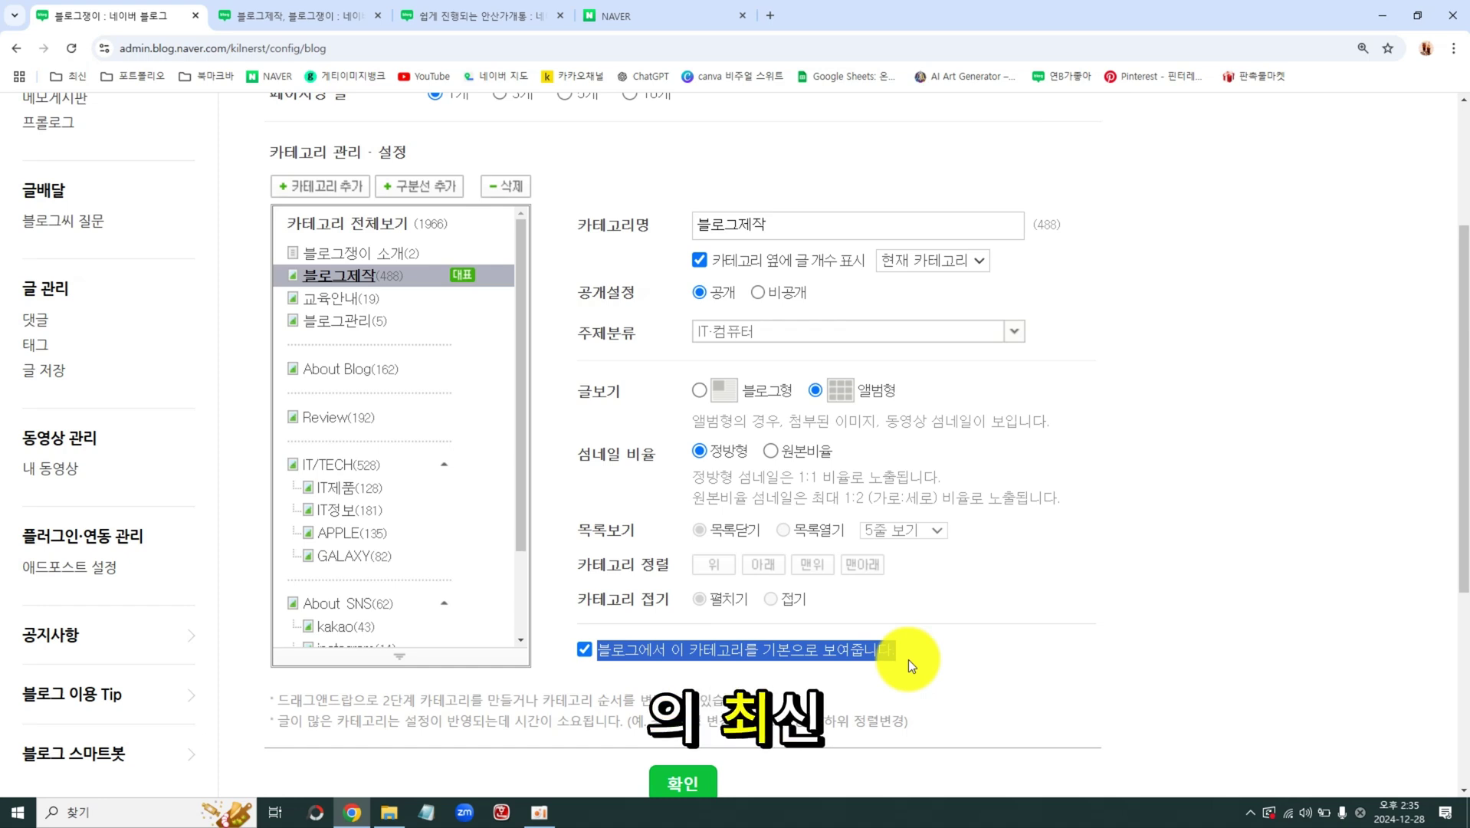
click(916, 654)
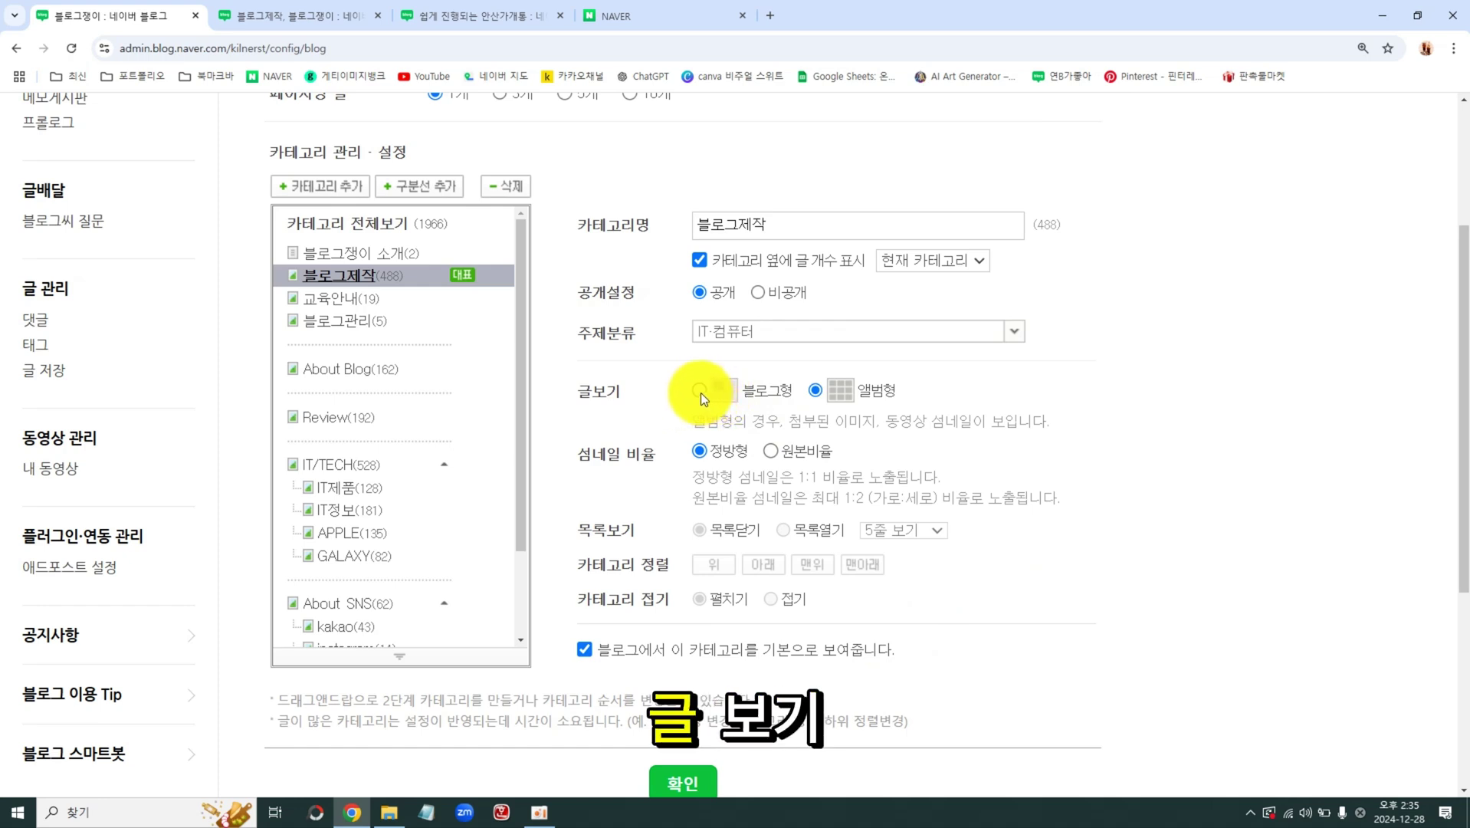
Compare the 블로그형 and 앨범형 options for the 블로그제작 category's 글보기 and choose 블로그형.
click(700, 391)
click(815, 390)
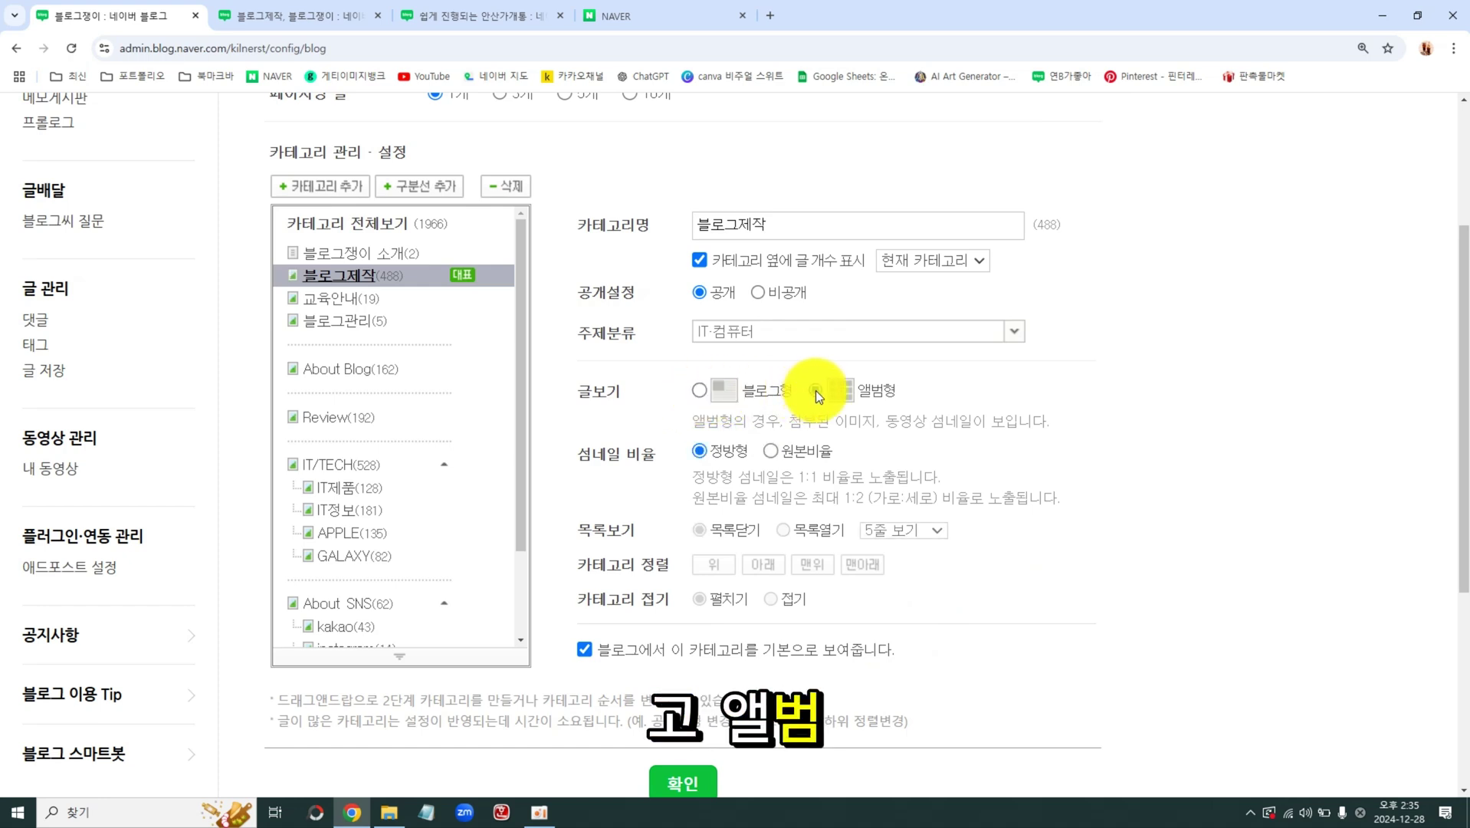
click(702, 392)
Return to the blog page, open the newest 블로그제작 post and look through its full content.
click(307, 15)
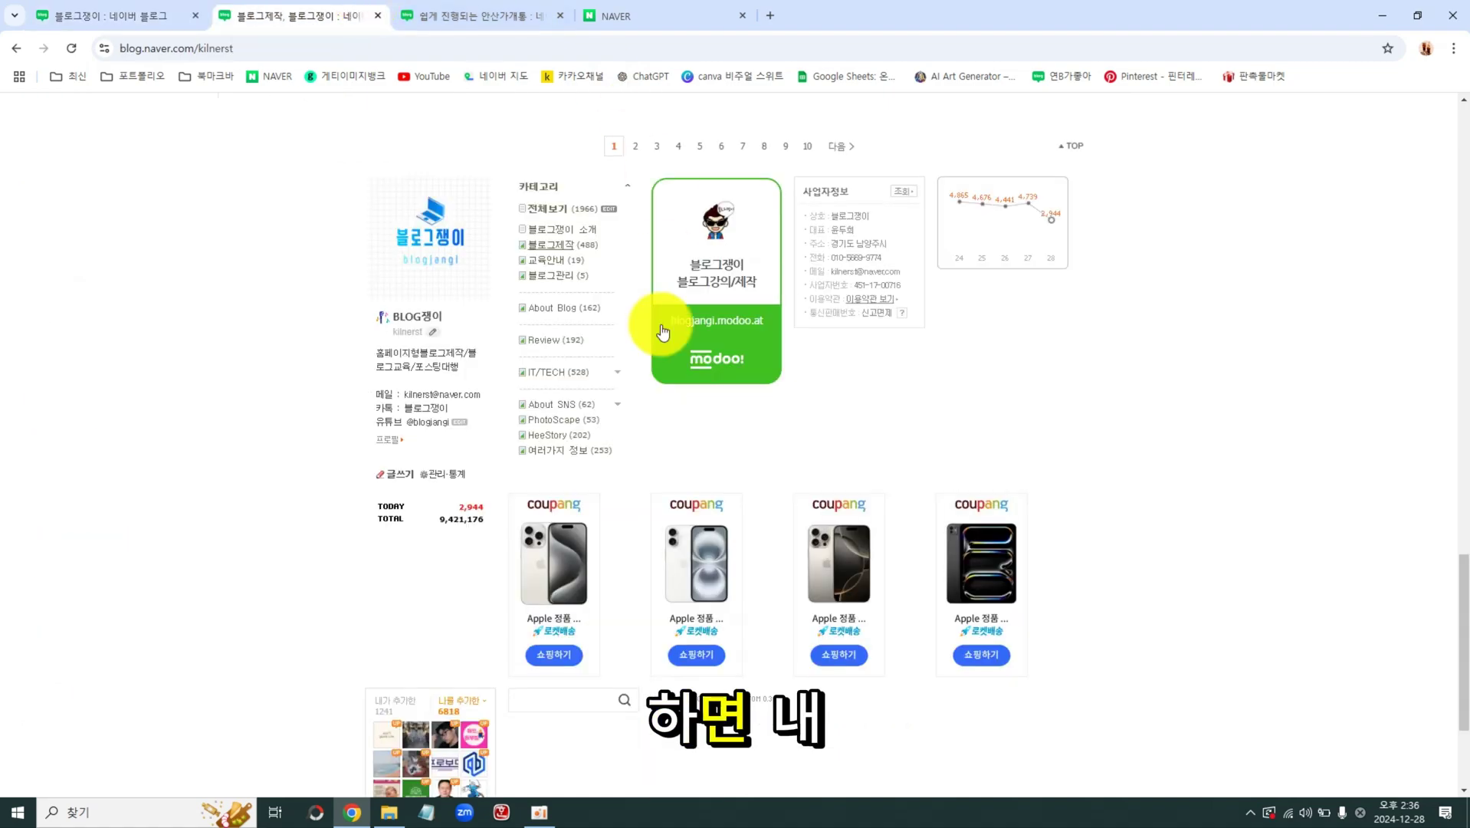
scroll(679, 399, up, 5)
scroll(679, 399, up, 3)
click(484, 460)
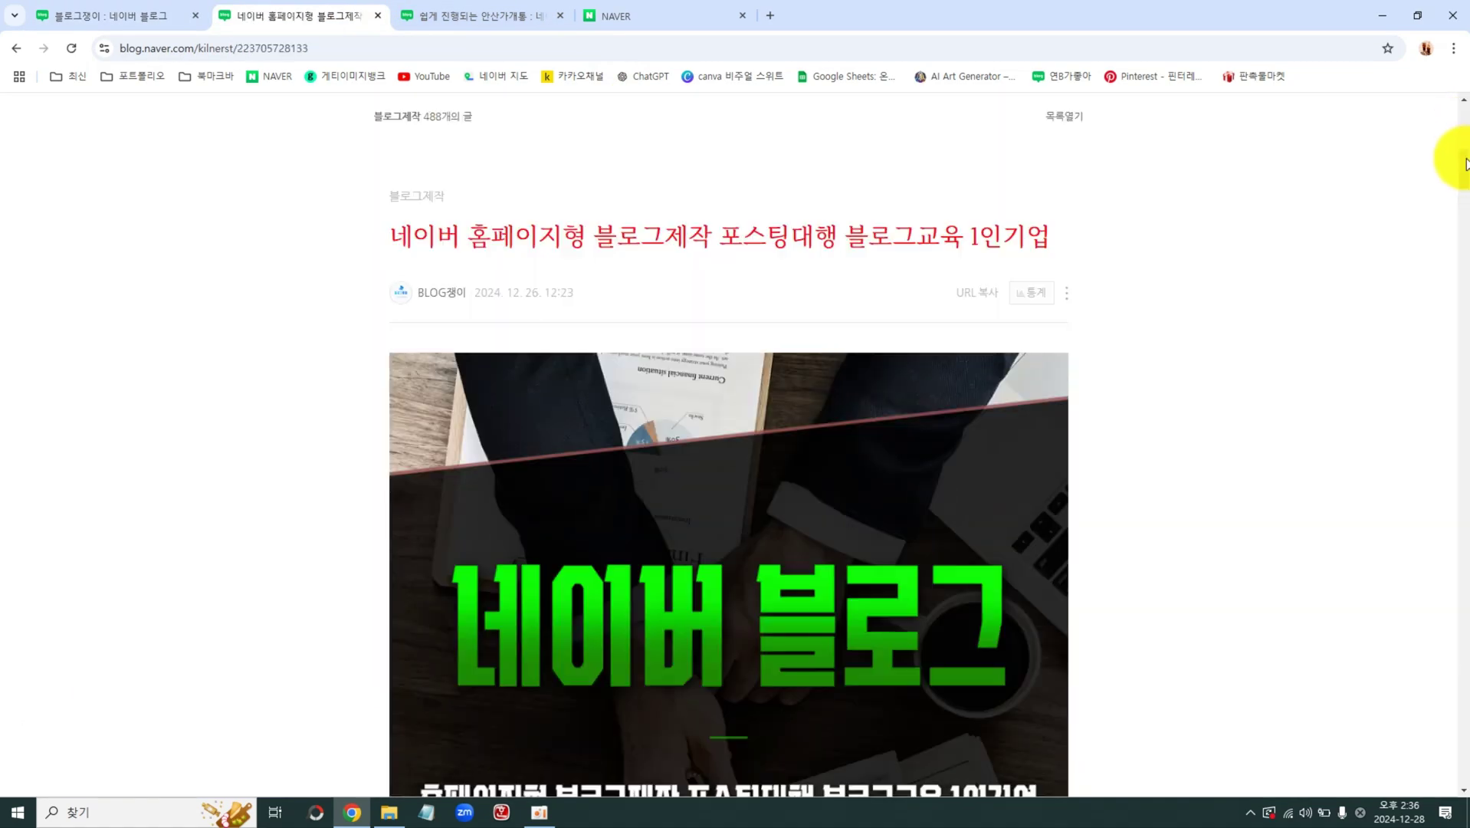
drag(1463, 163, 1432, 702)
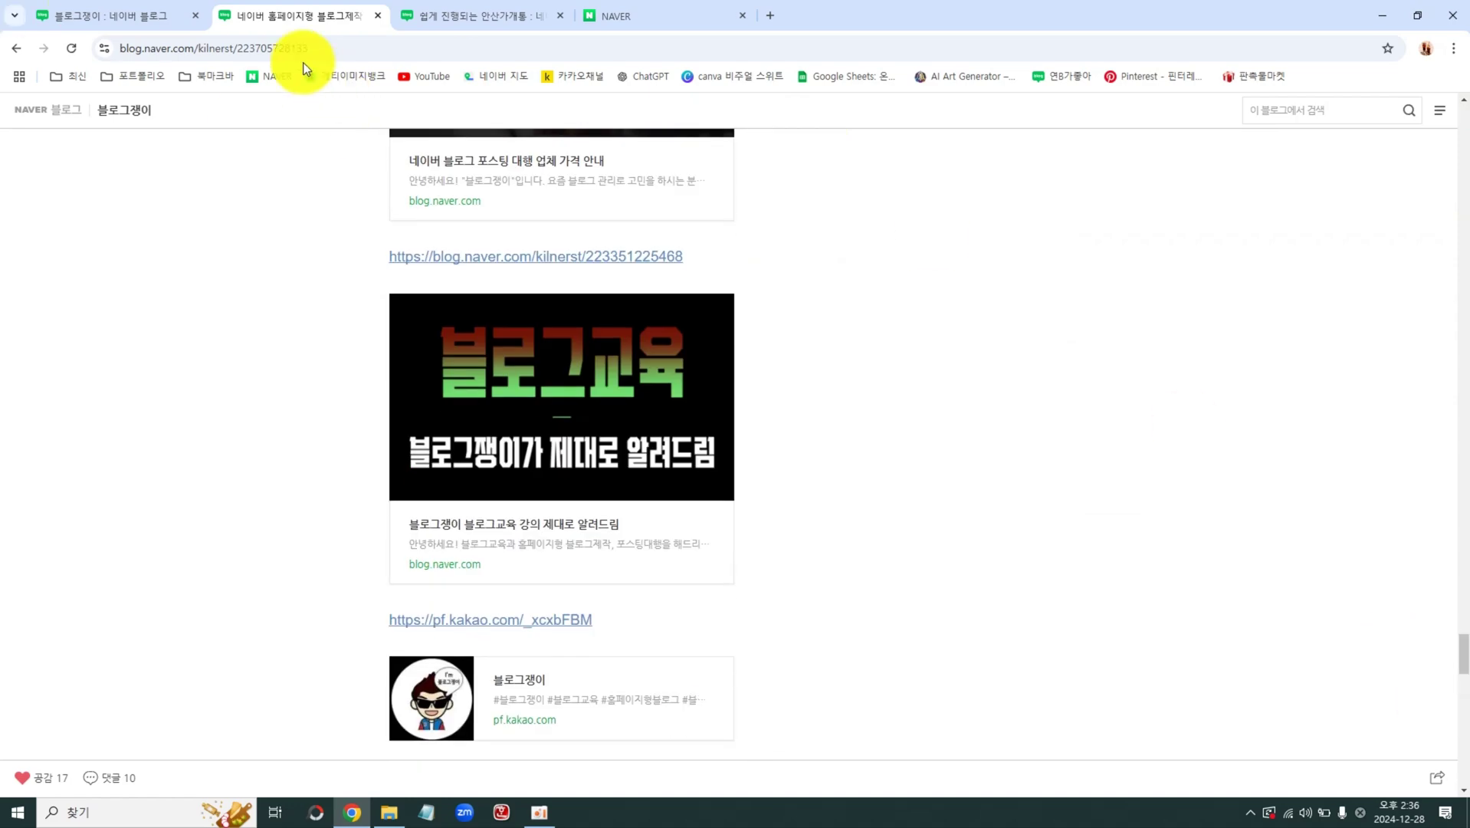
Return to the blog management page and set the 블로그제작 category's 글보기 to 앨범형.
key(ctrl+shift+Tab)
click(816, 391)
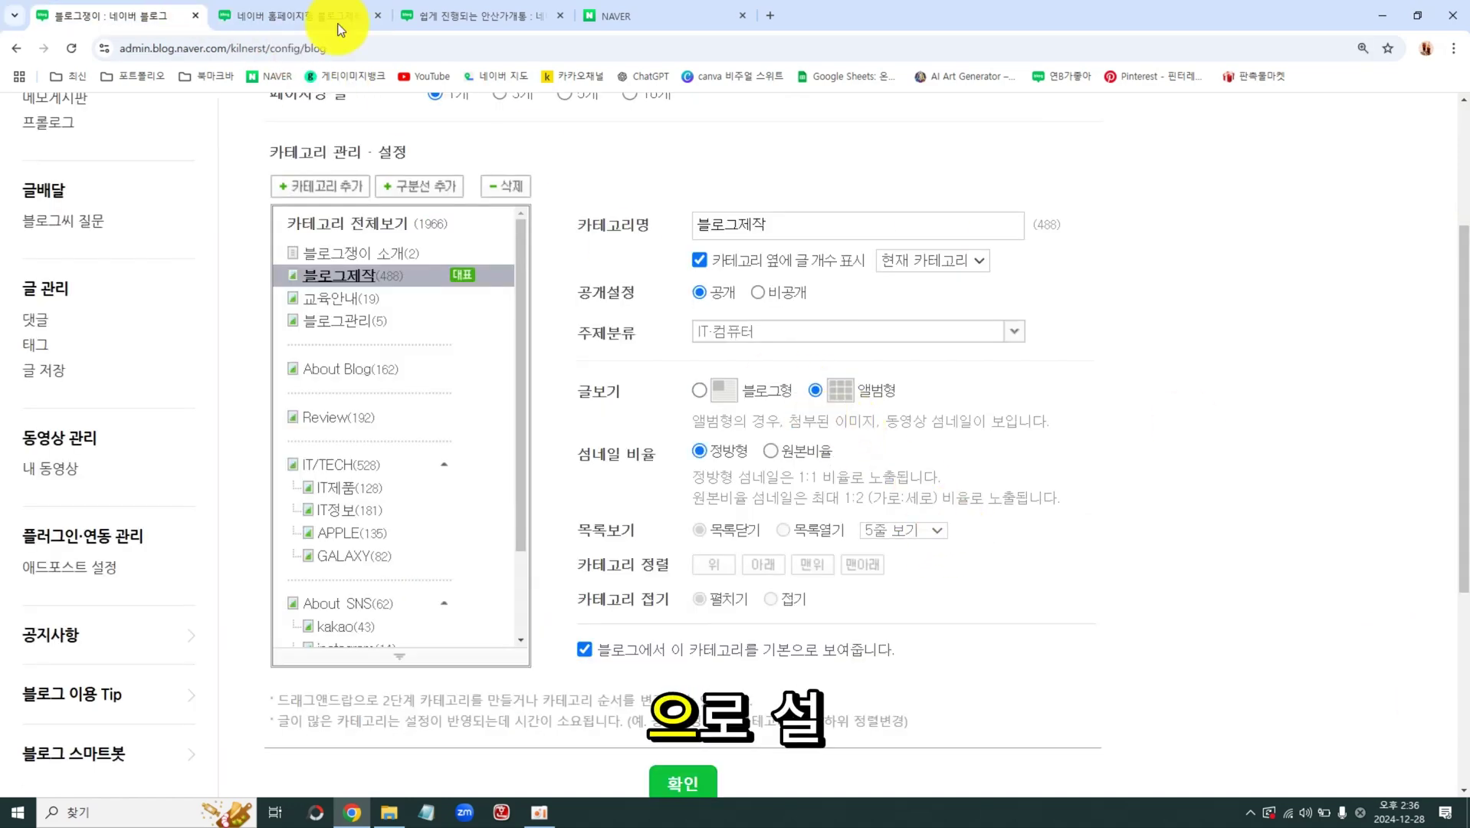
Open the 블로그제작 category from the blog page's category list and look through its album-style post thumbnails.
click(249, 17)
scroll(478, 203, up, 10)
scroll(843, 216, down, 5)
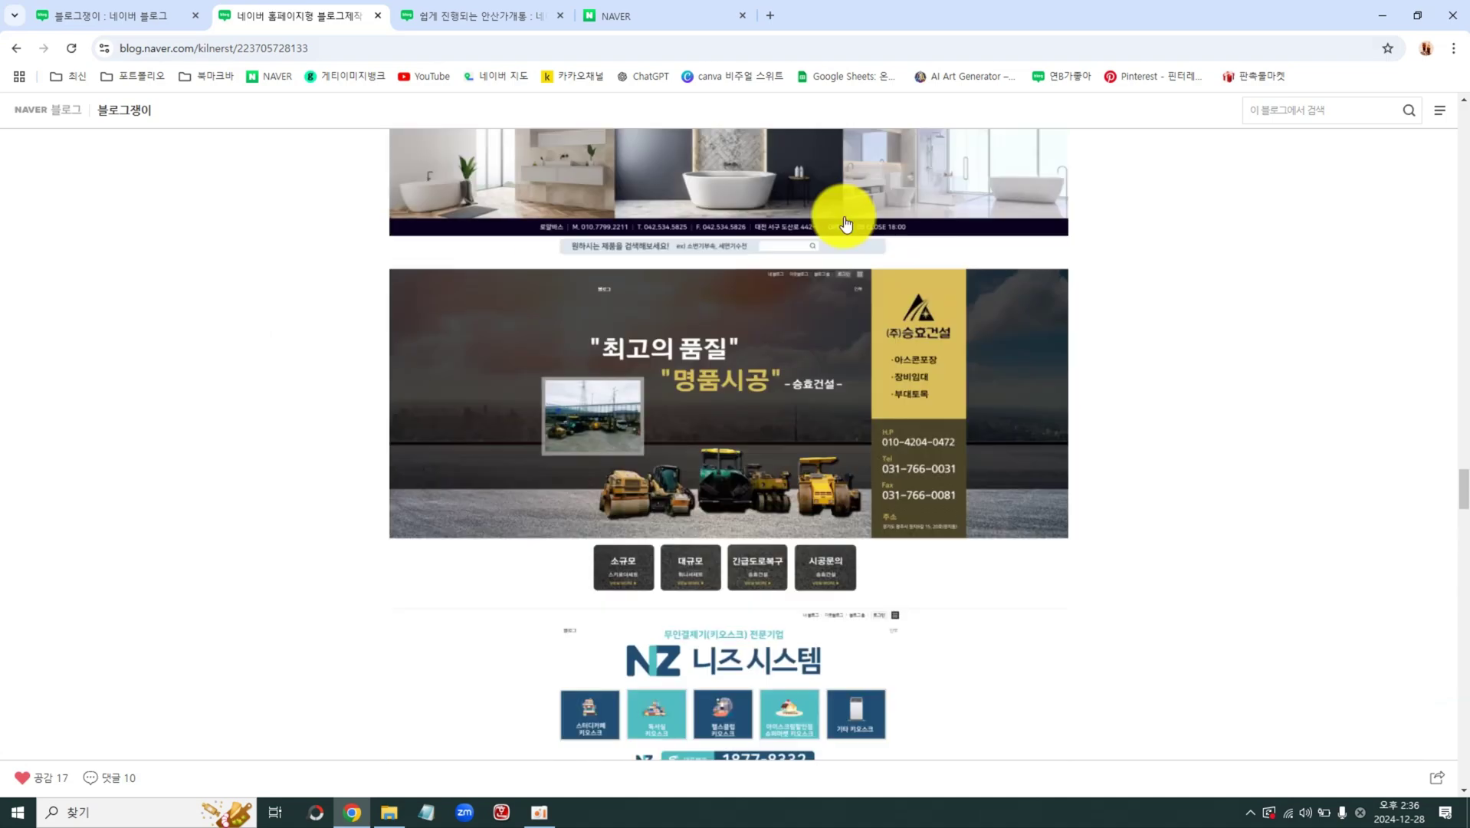
drag(1462, 460, 1462, 766)
scroll(483, 317, up, 4)
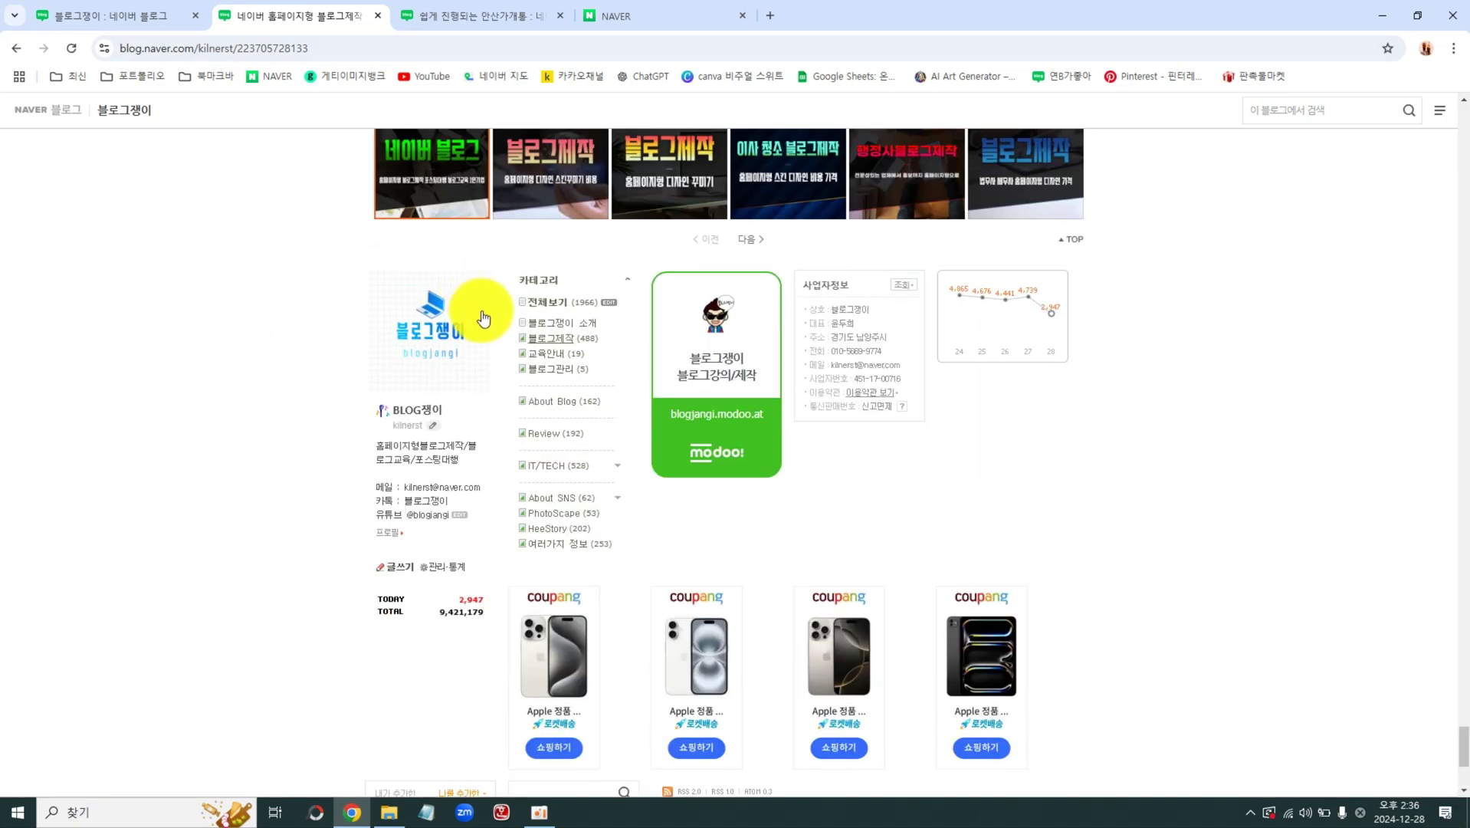
click(537, 343)
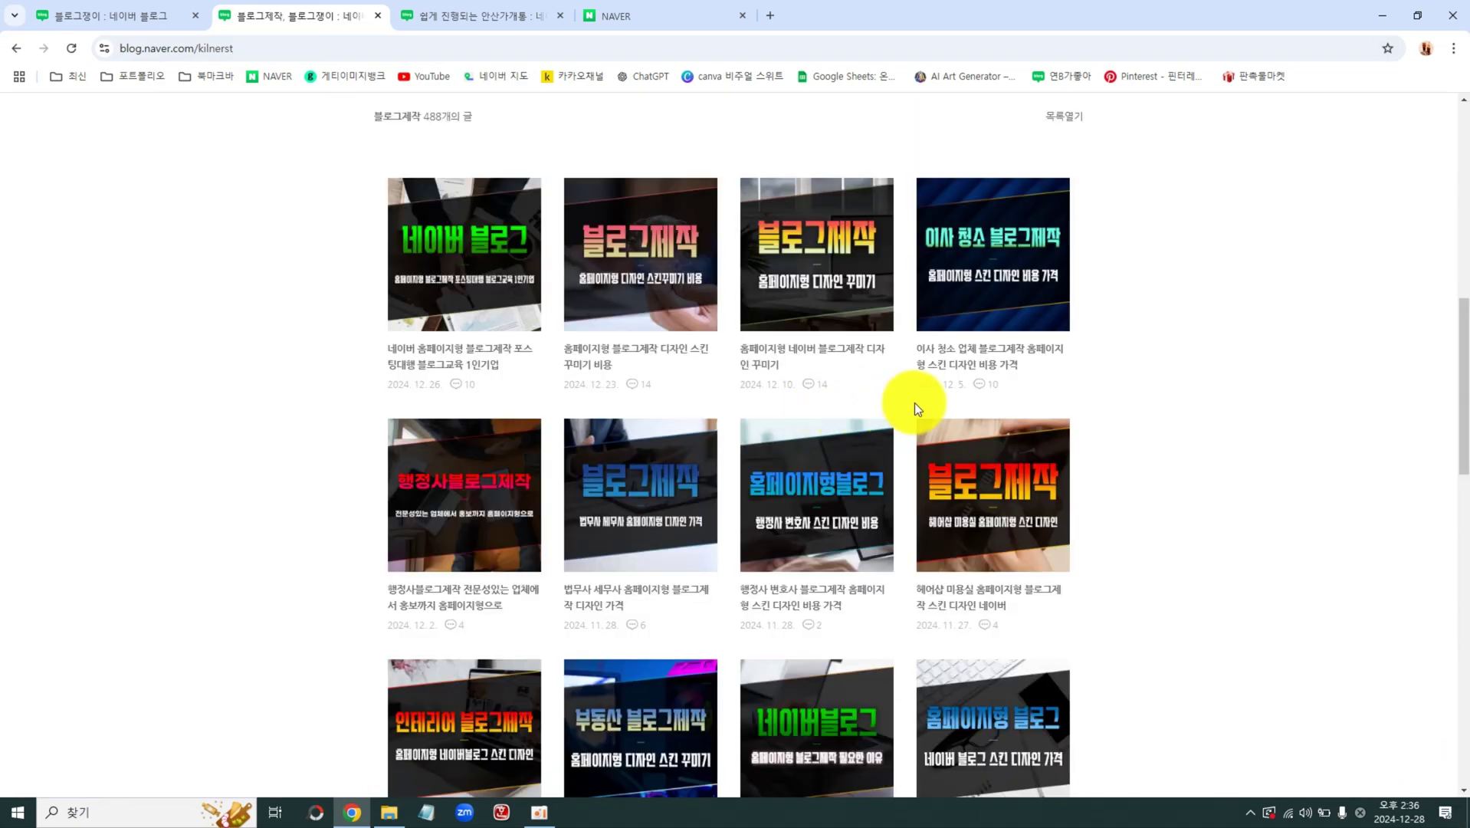
scroll(1282, 509, down, 10)
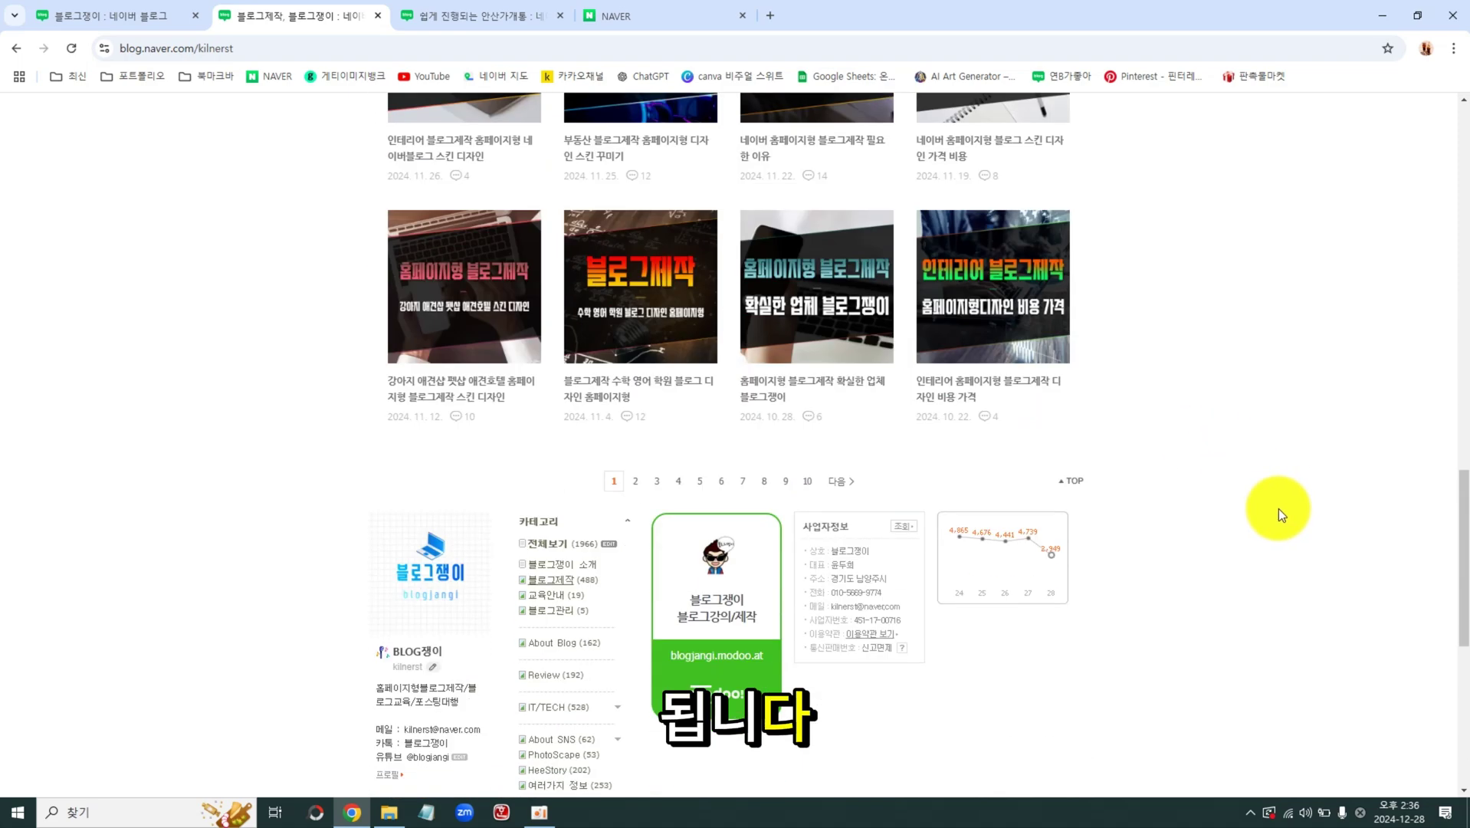
scroll(1182, 451, up, 2)
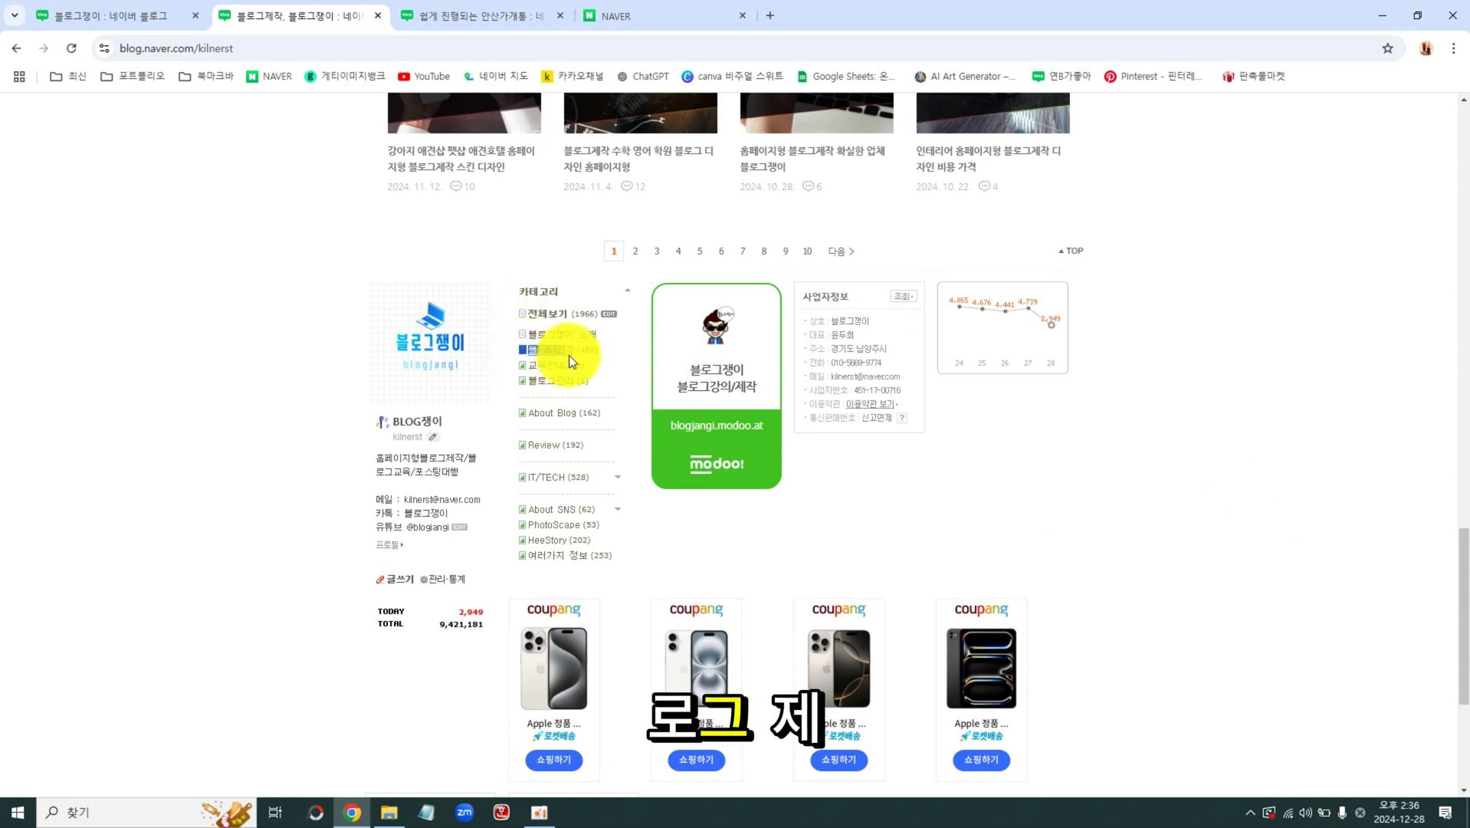
Compare the icons beside the 블로그쟁이 소개 and 블로그제작 entries in the blog's category list.
click(523, 360)
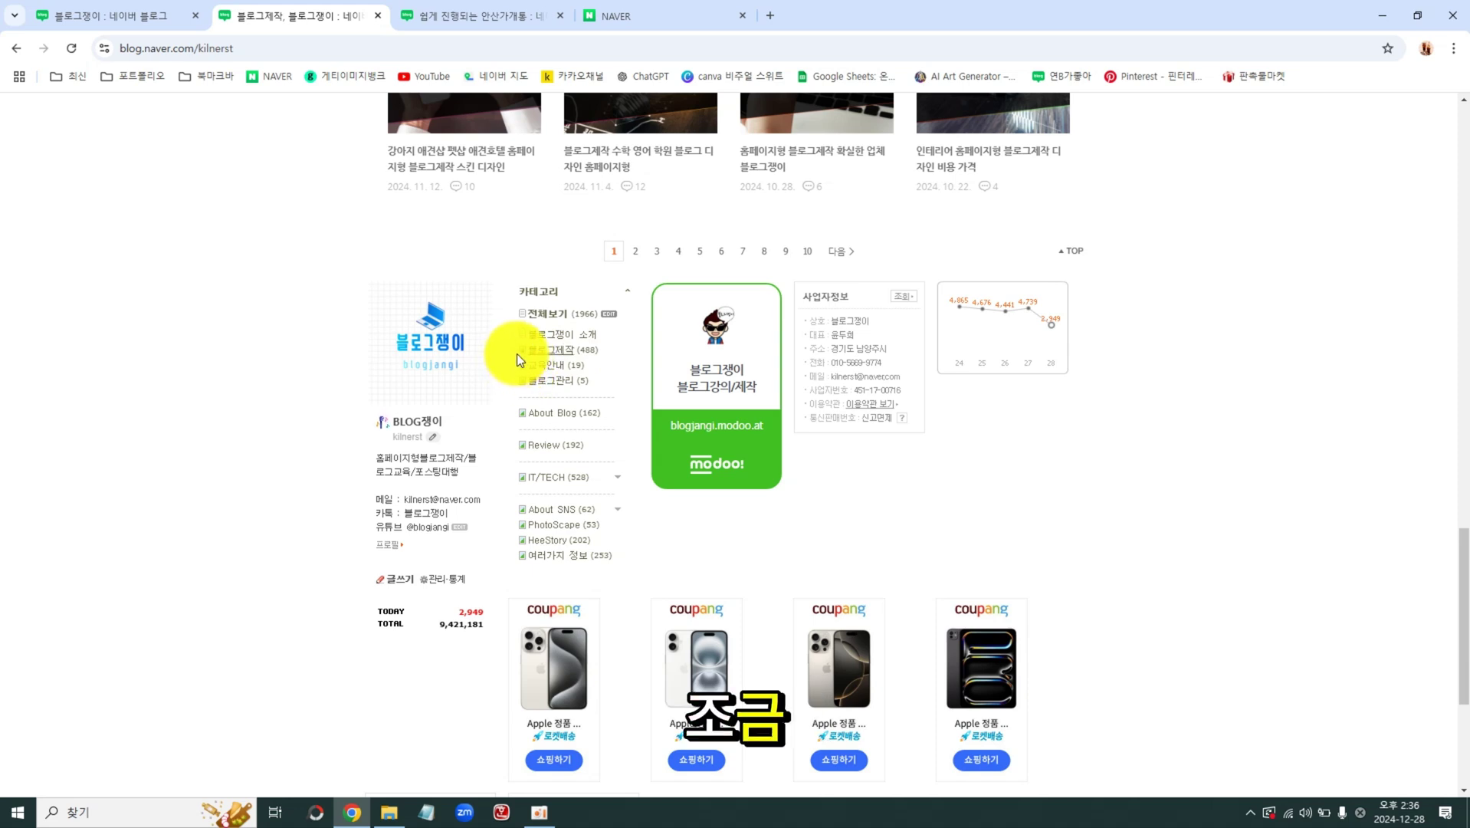
drag(528, 352, 559, 353)
click(537, 374)
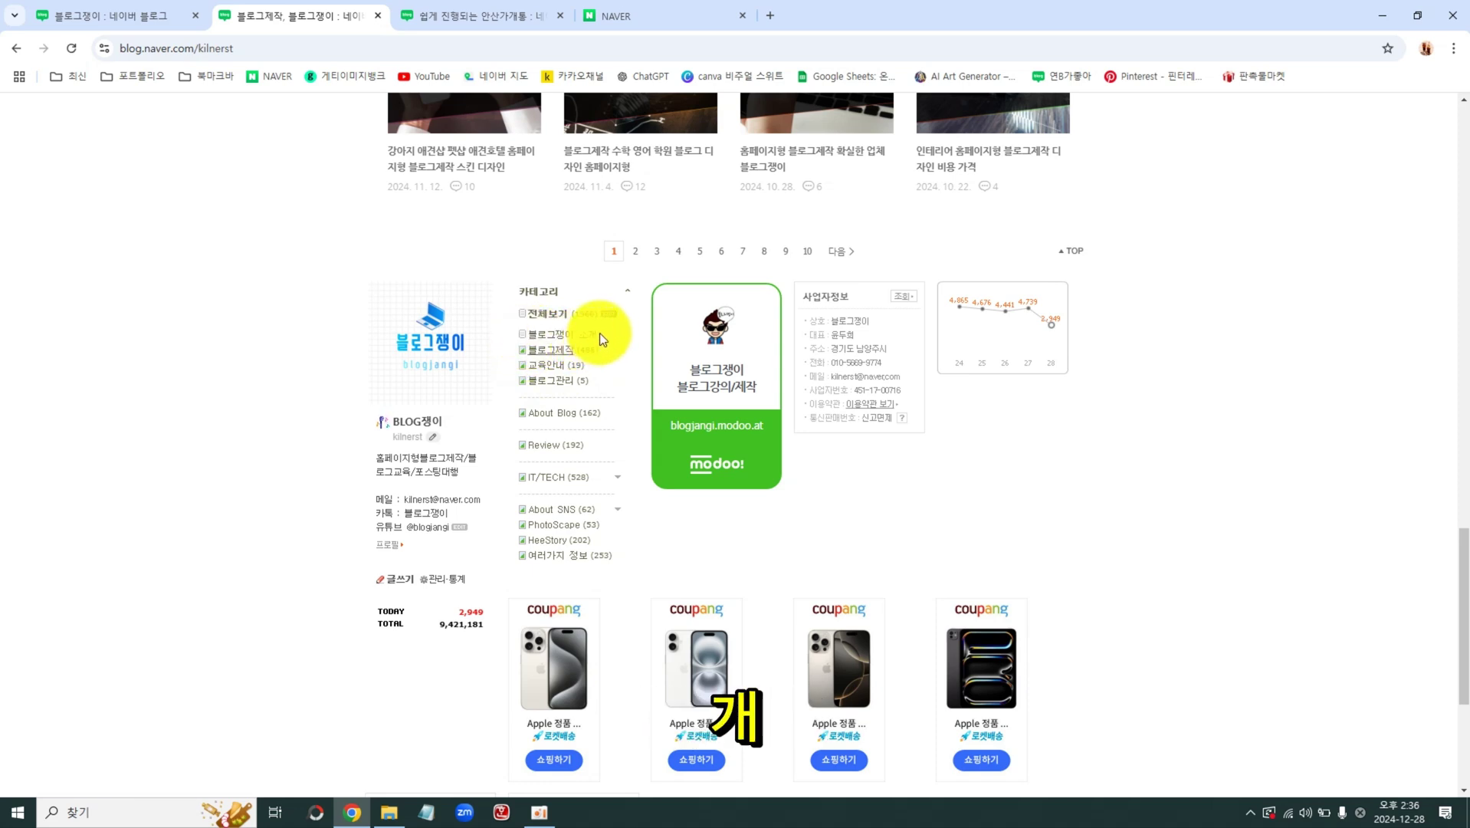
drag(599, 334, 519, 337)
click(515, 337)
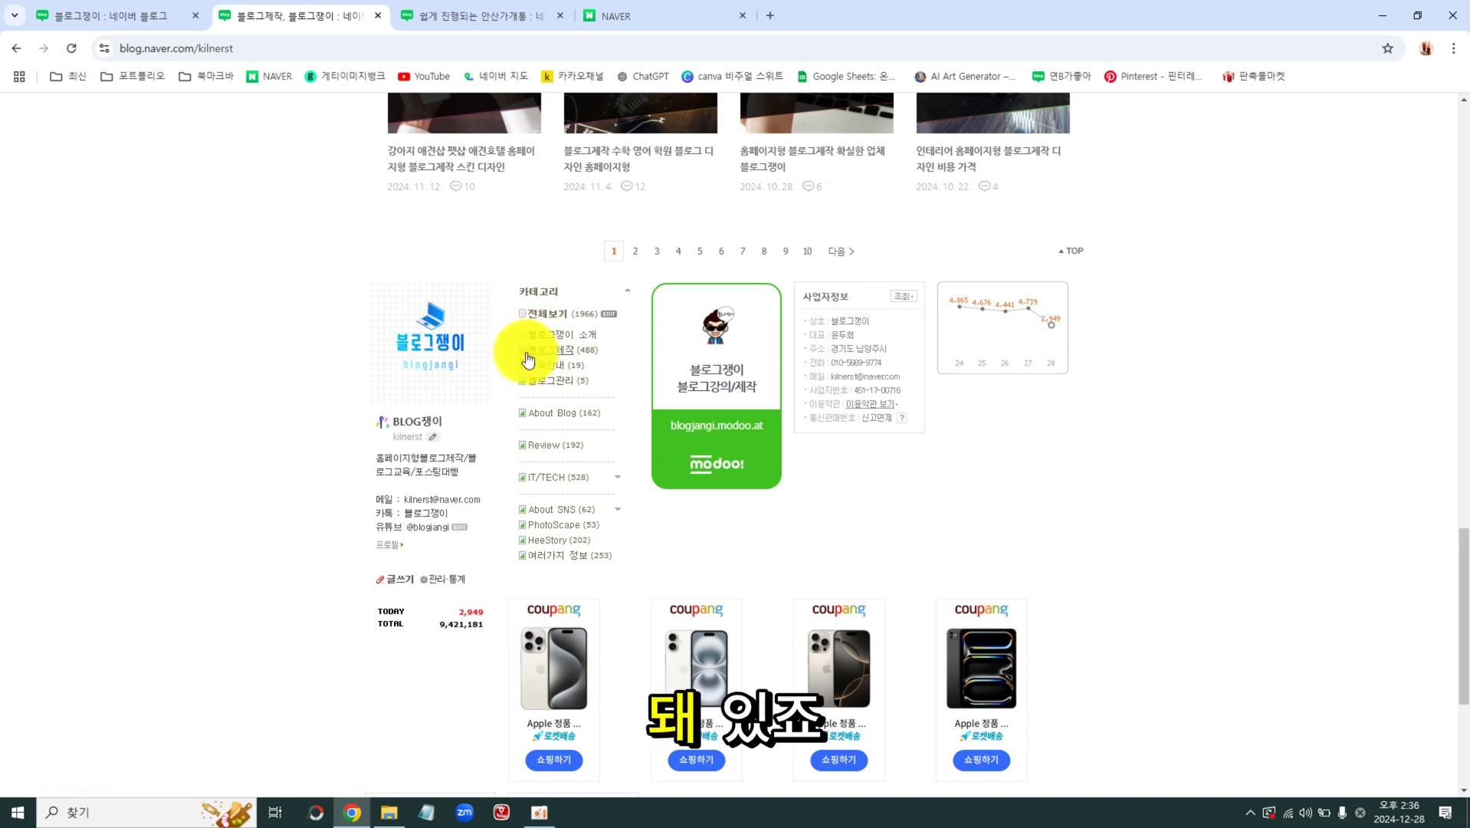
drag(601, 350, 525, 353)
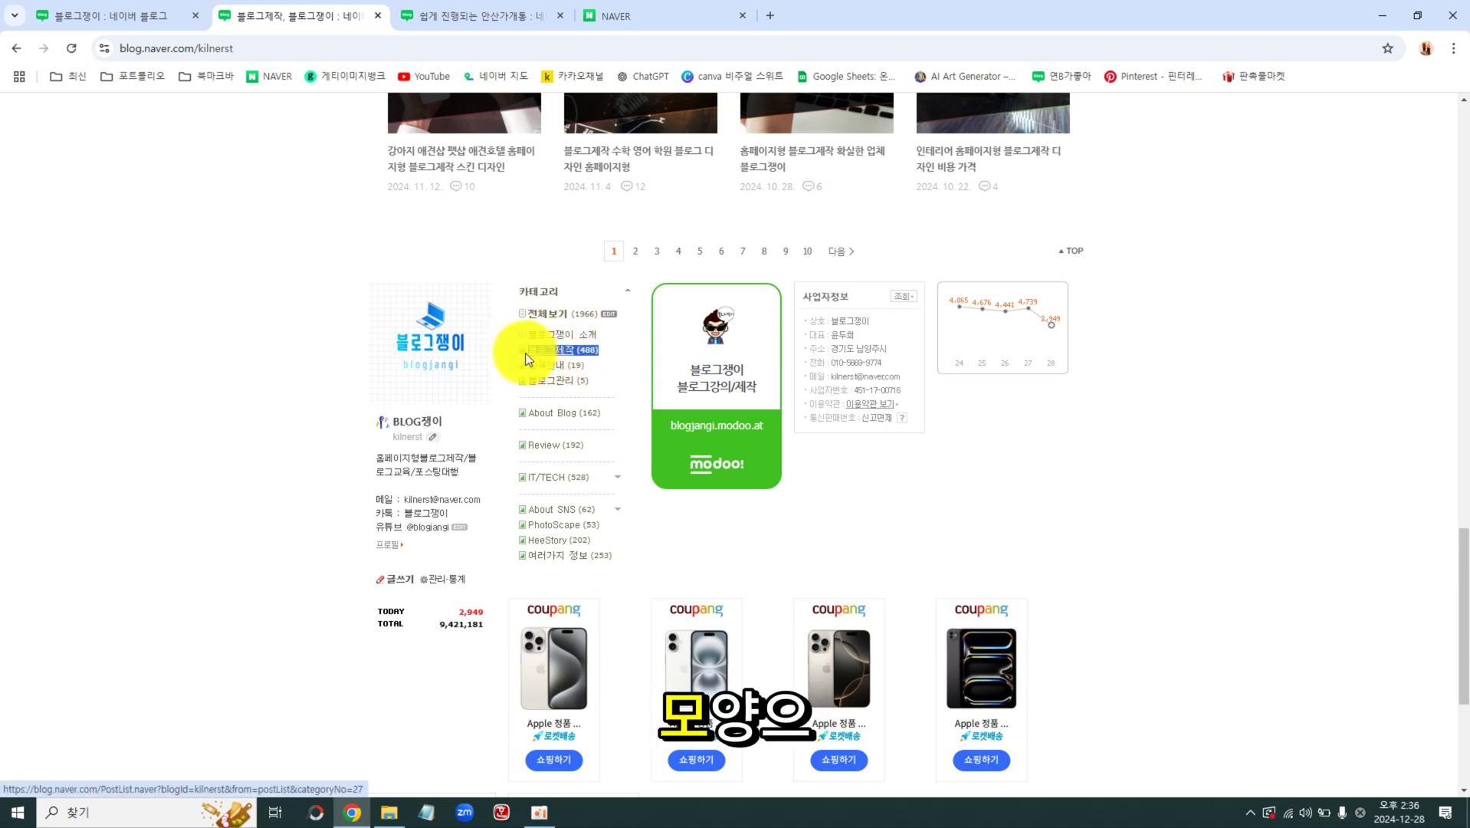
click(519, 354)
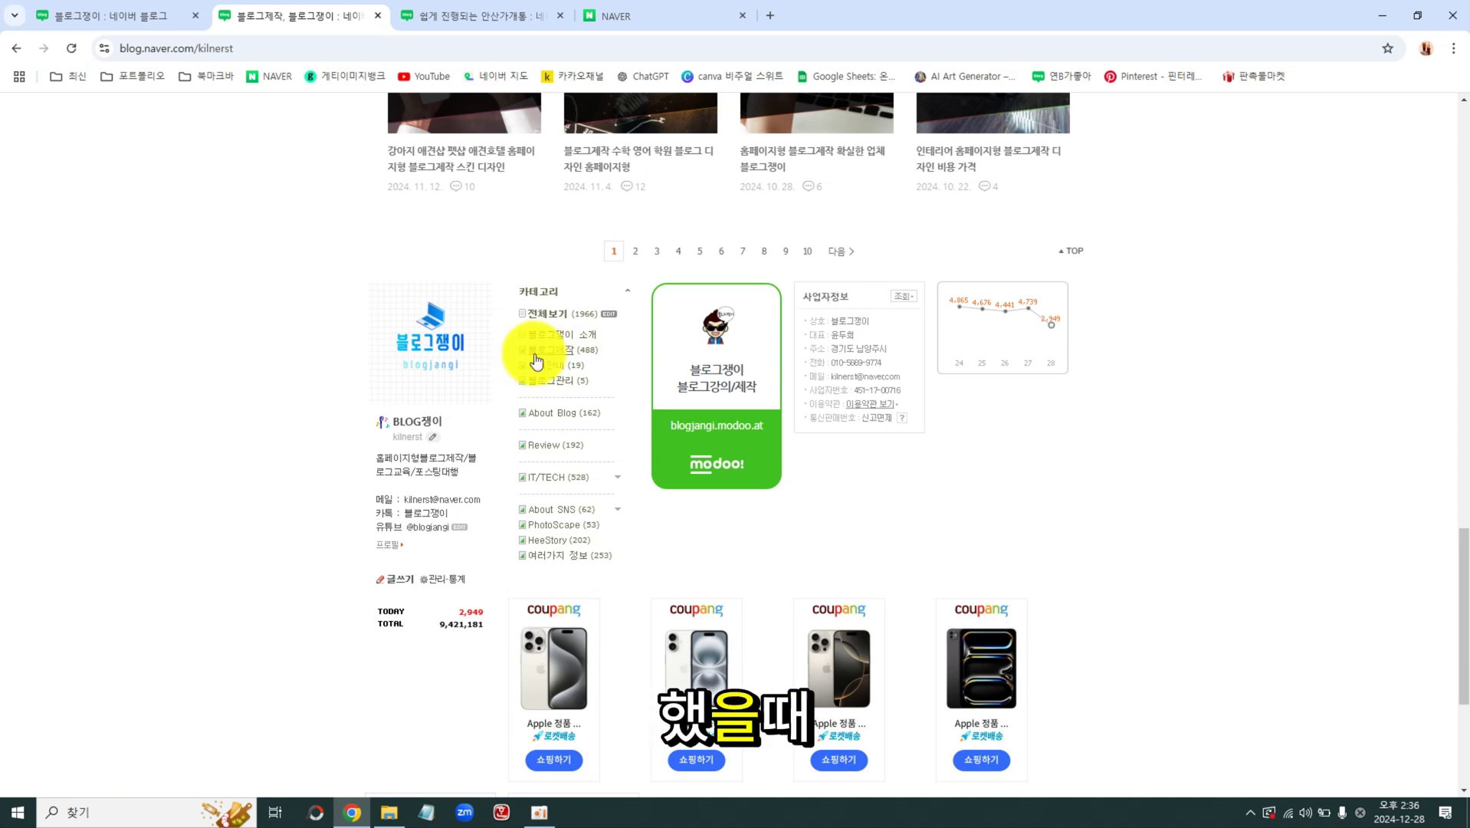
Open the blog's 프롤로그 page and look through its grid of post thumbnails.
key(Home)
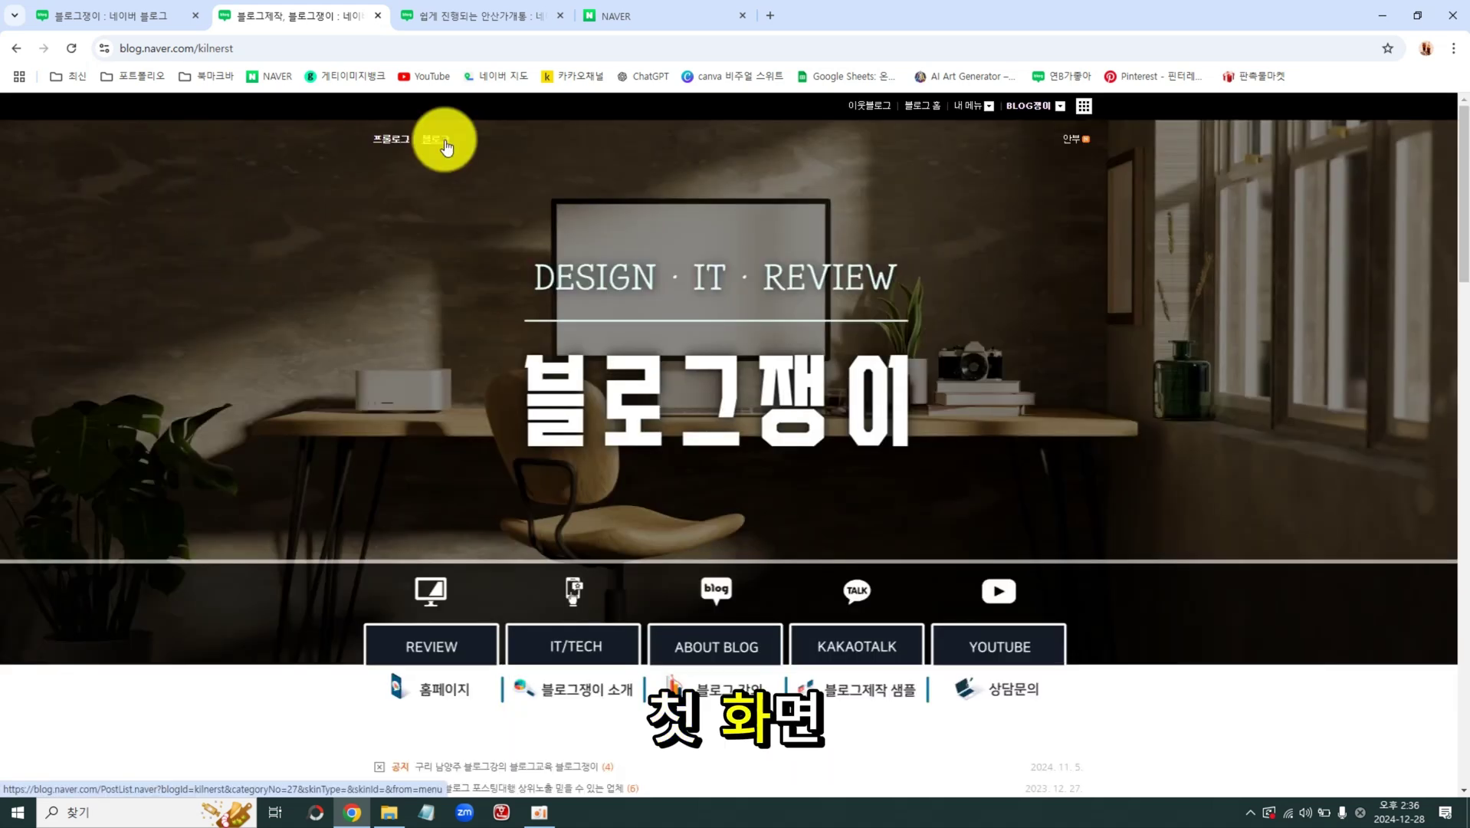
click(402, 141)
scroll(1060, 525, down, 10)
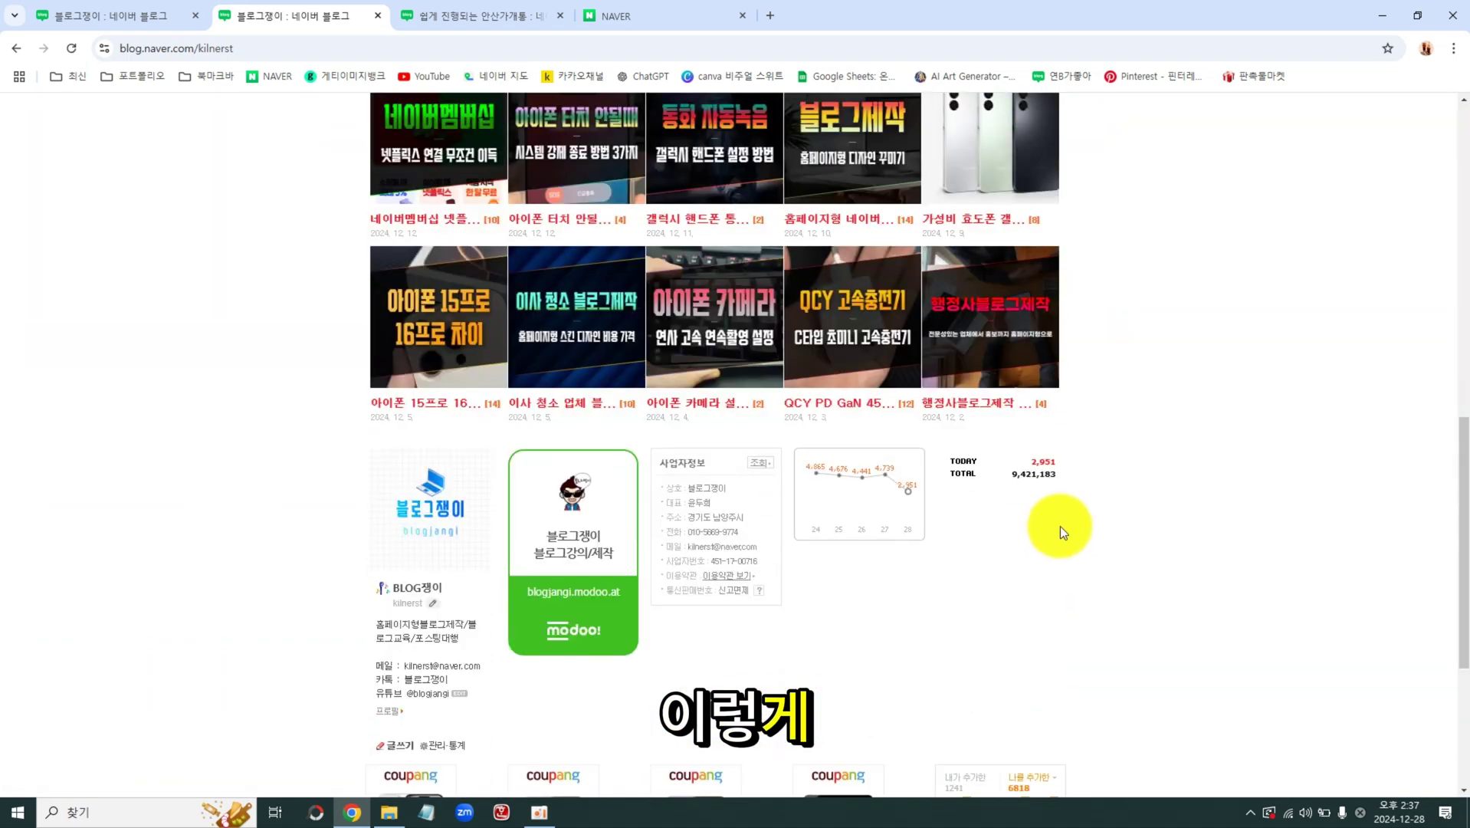
scroll(1074, 511, up, 10)
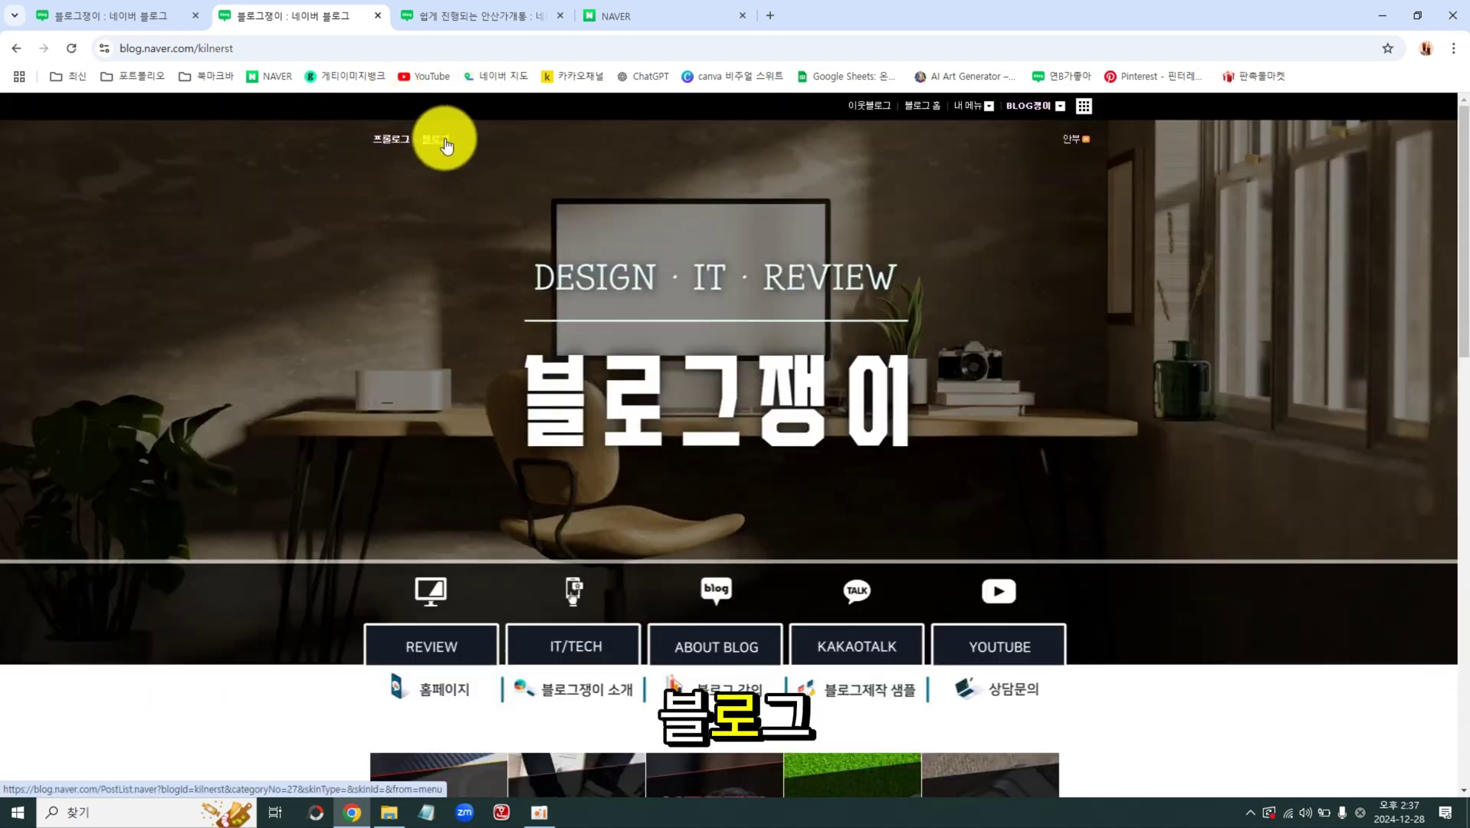
Open the 블로그 page, look over the 블로그제작 post thumbnails and view the newest post.
click(447, 142)
scroll(1106, 416, down, 7)
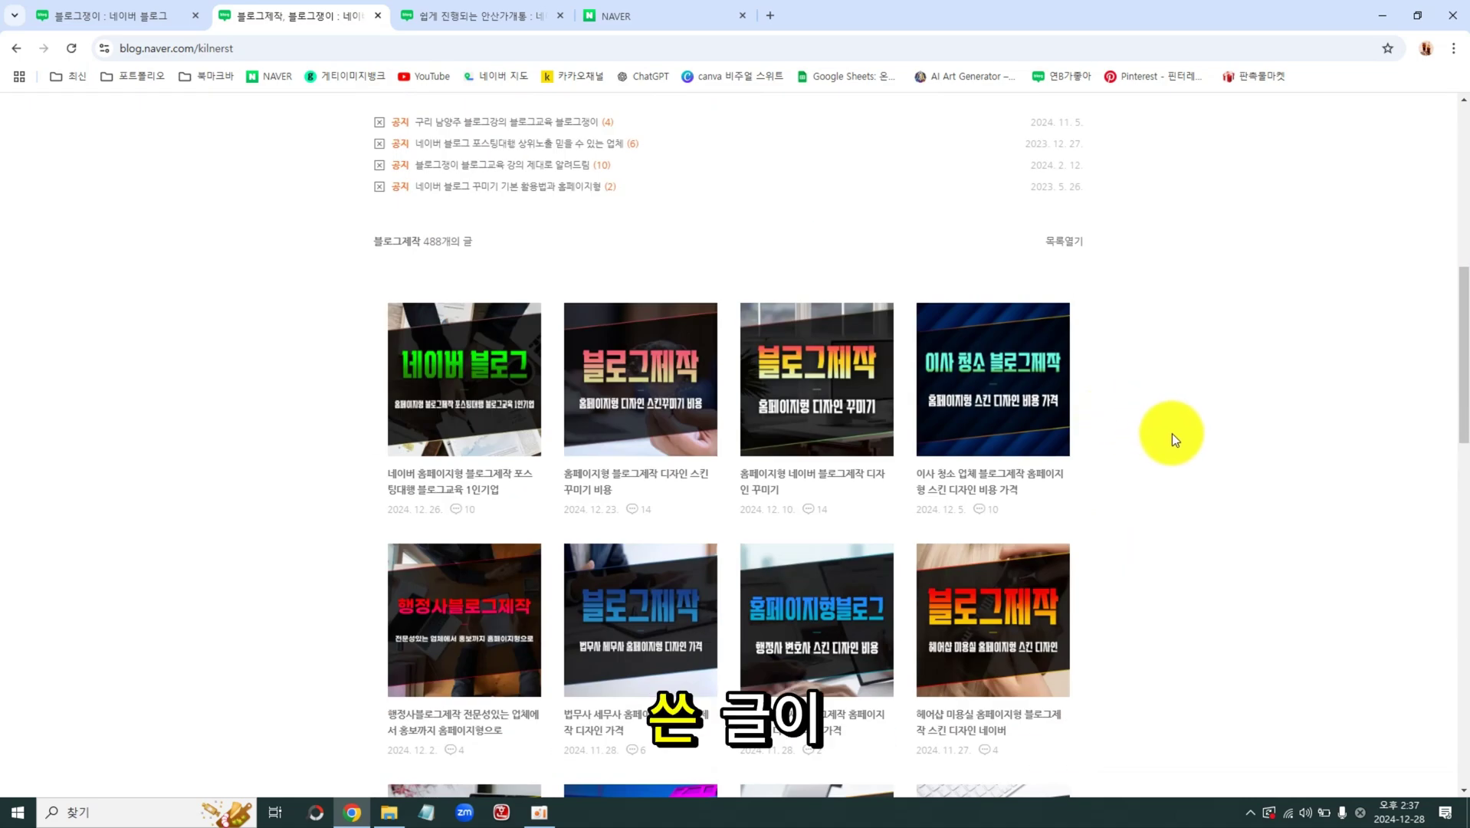
click(410, 315)
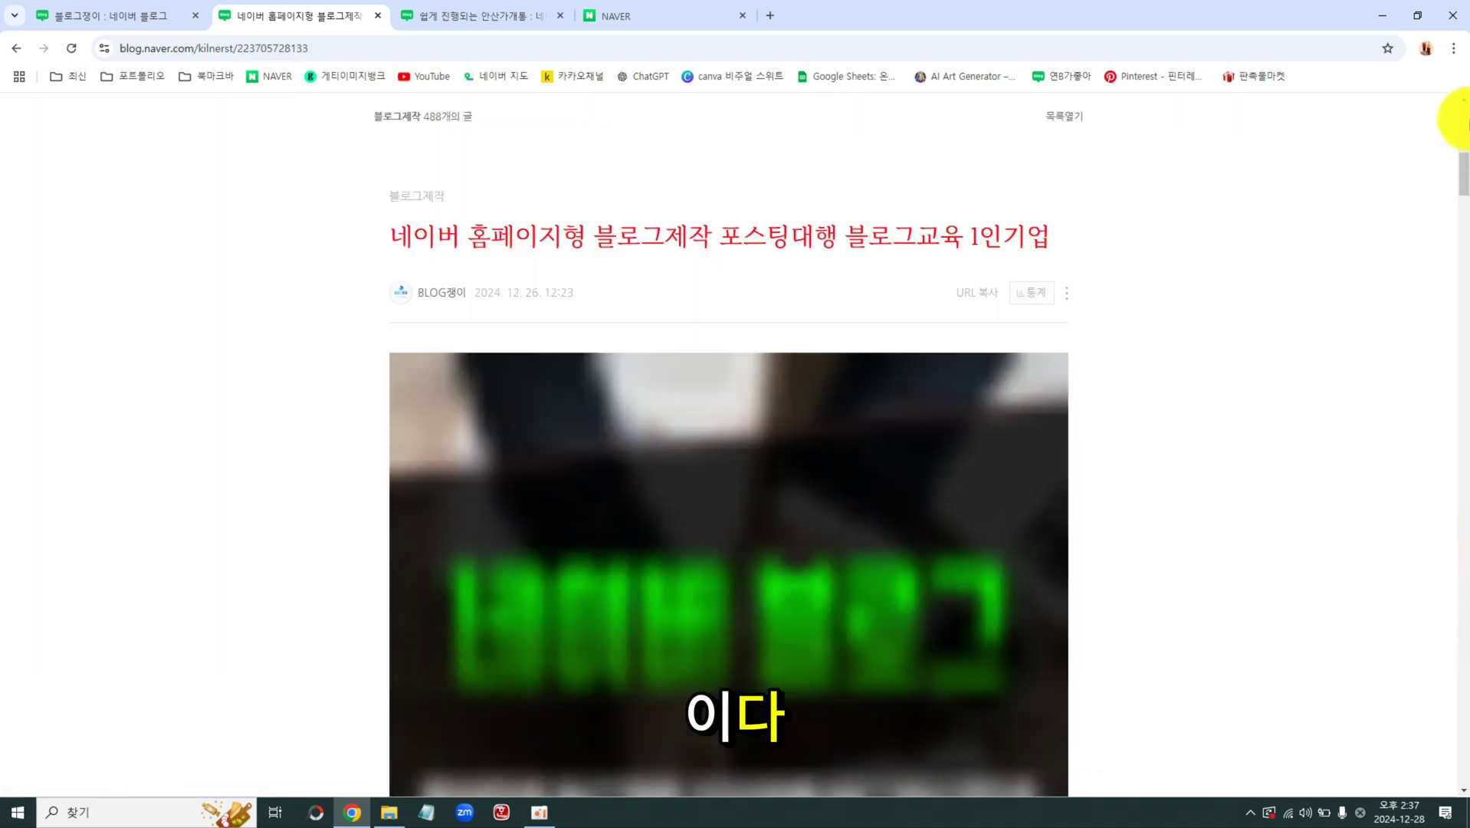
drag(1465, 122, 1466, 160)
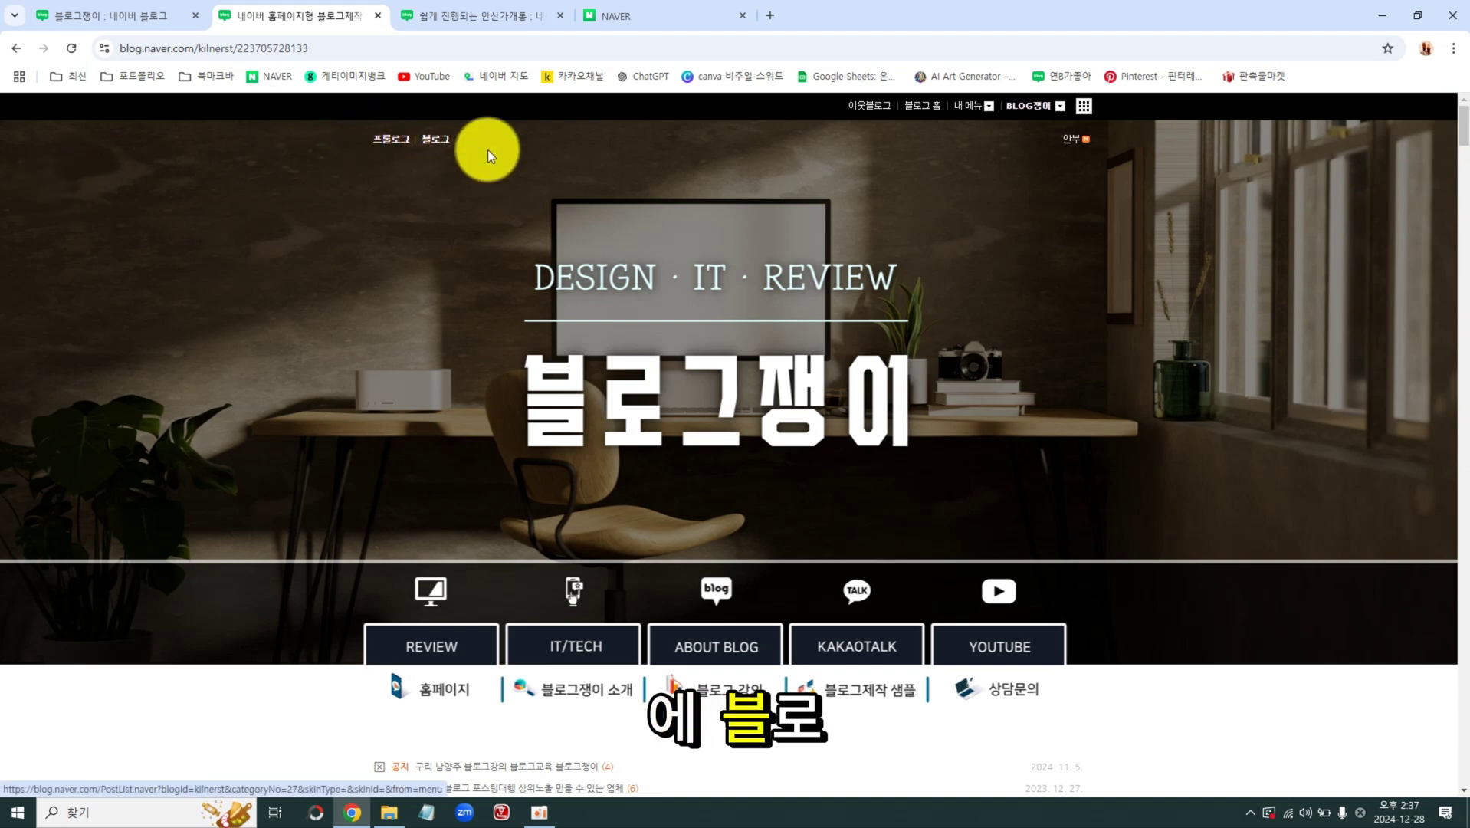
Go to the blog's front page through the title image, view the second post in the prologue grid and return.
click(1013, 309)
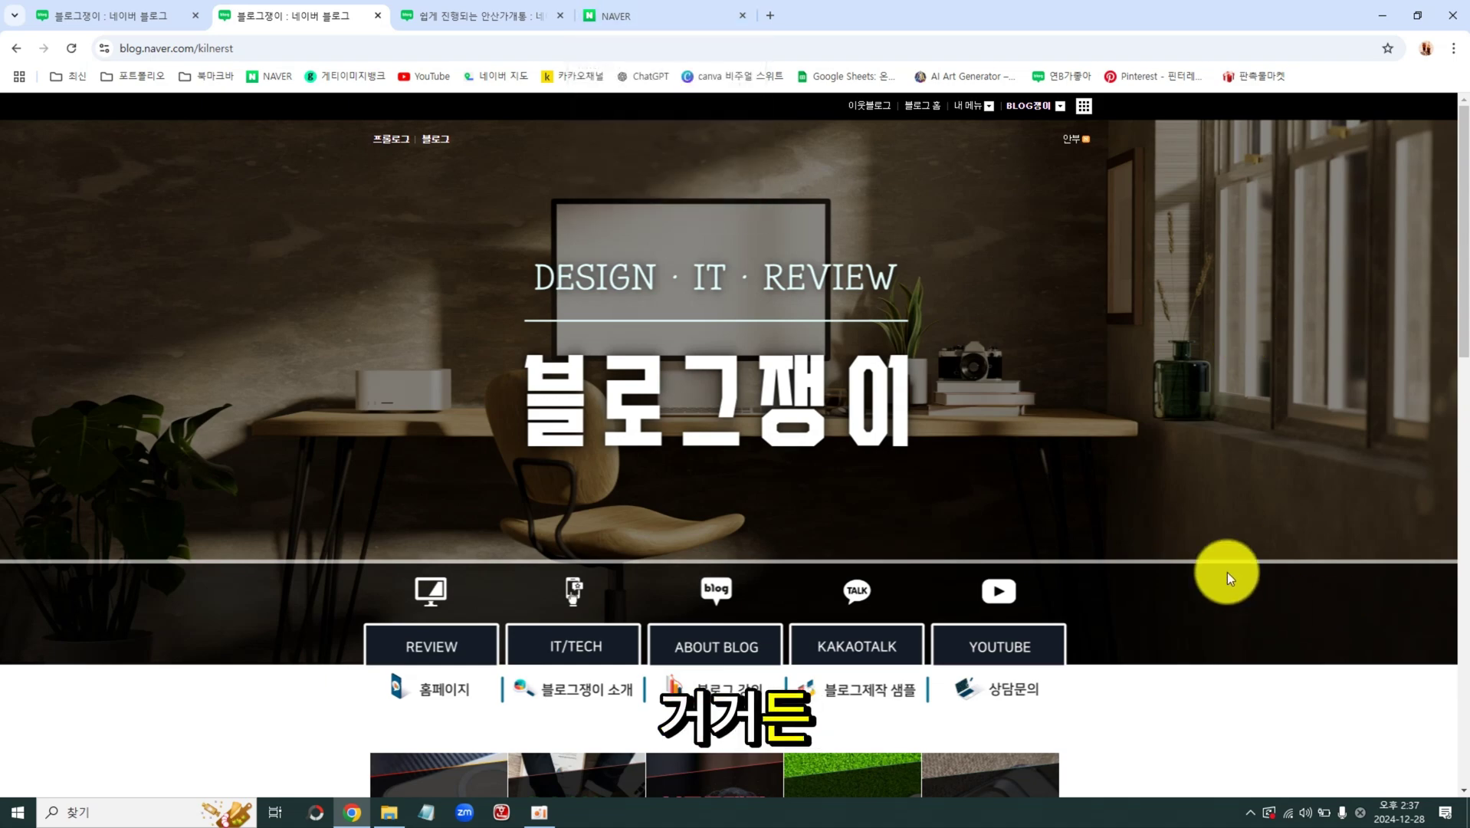
scroll(1226, 567, down, 5)
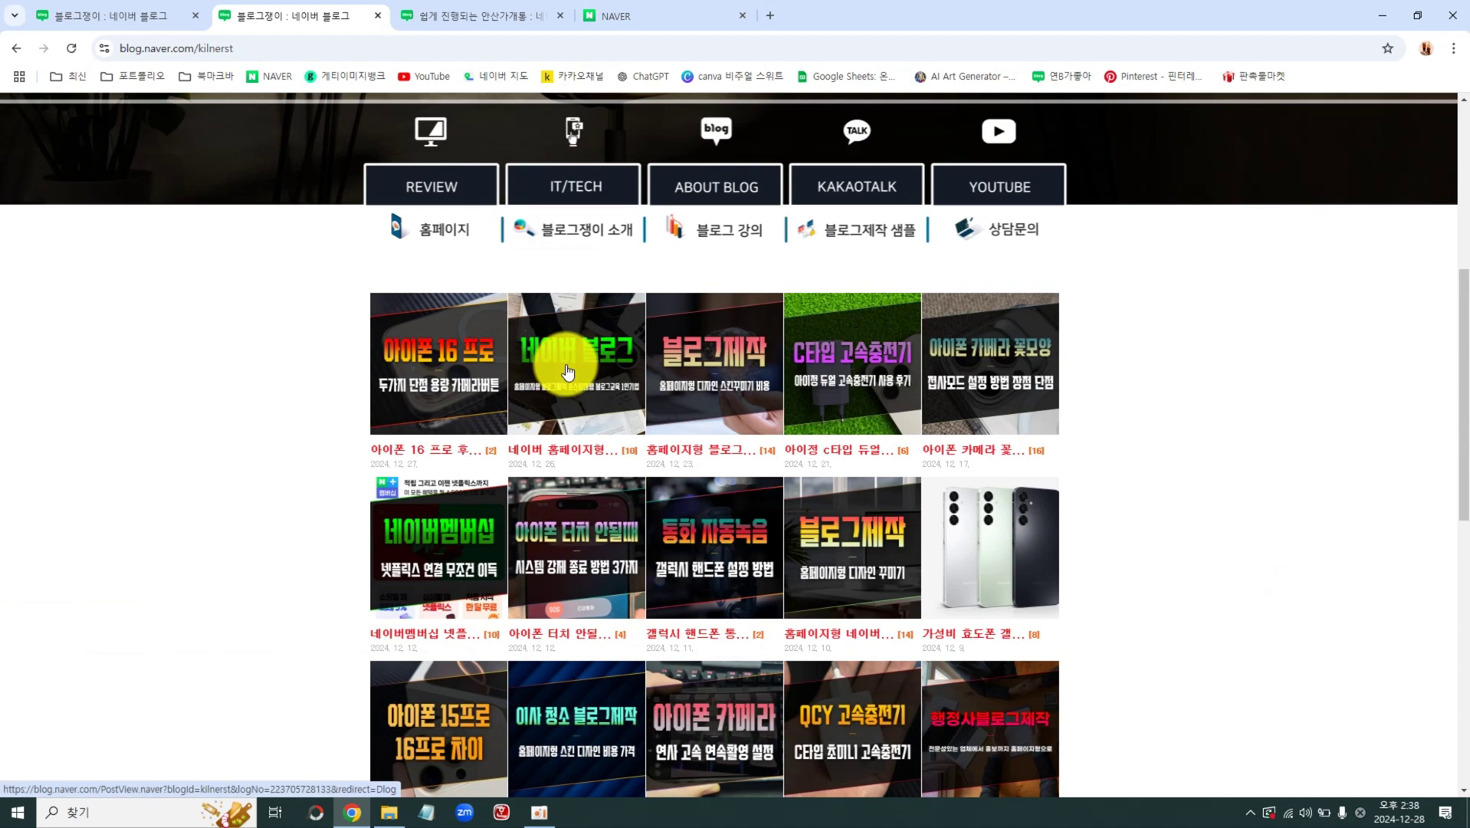
click(567, 373)
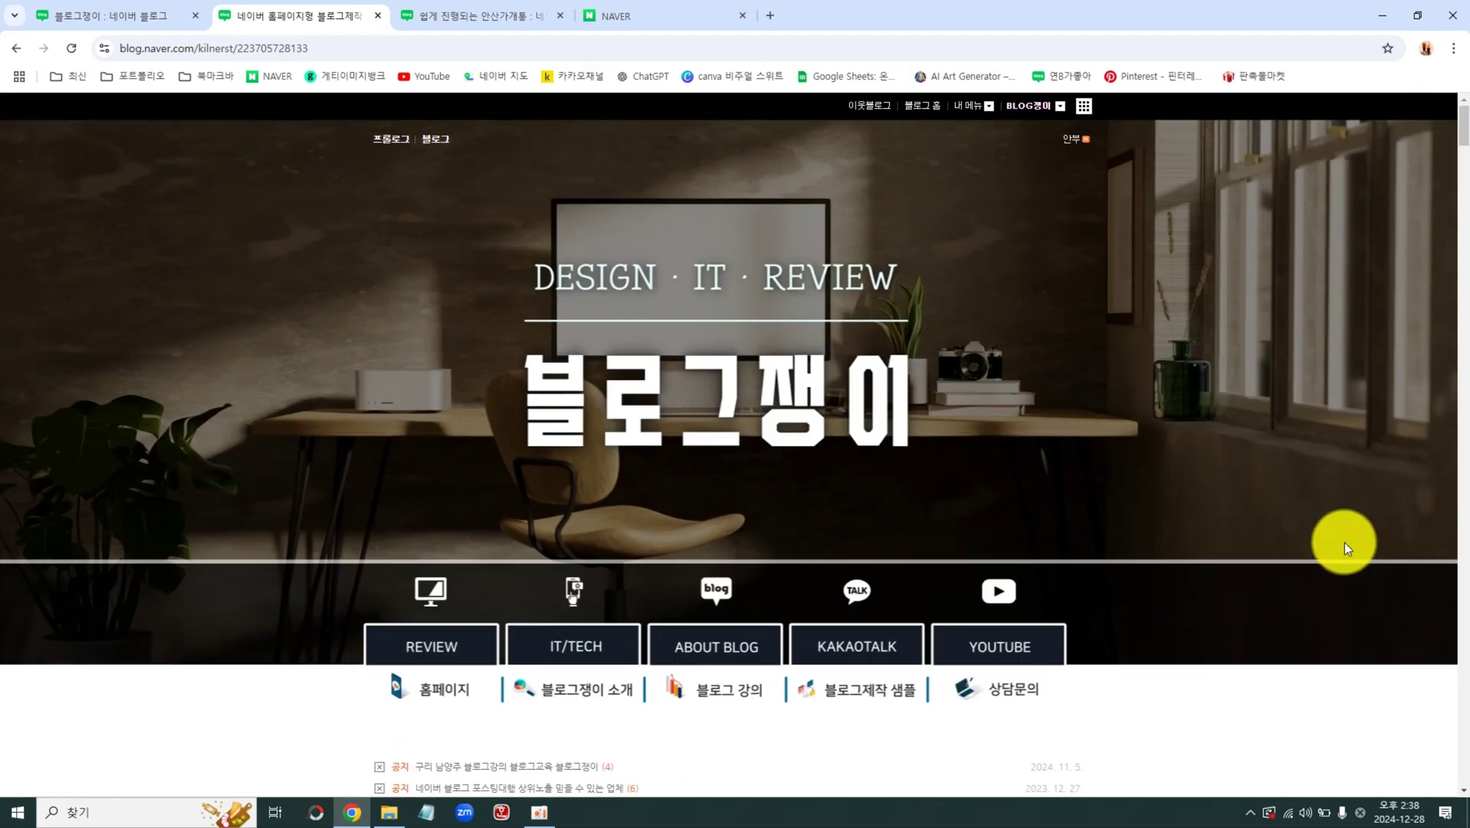
click(16, 48)
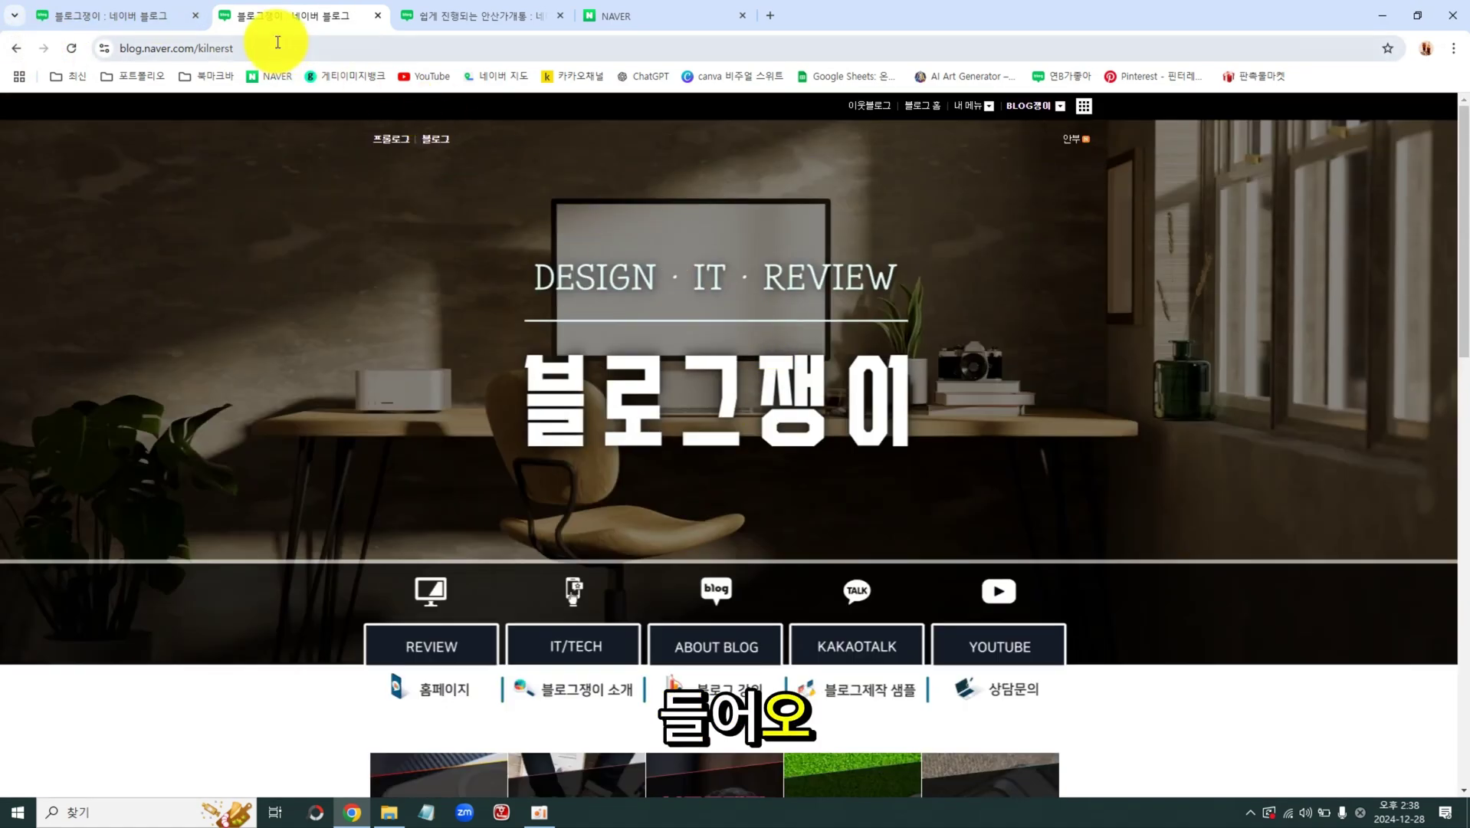
Check the blog's front page address and look through the prologue's post grid again.
click(275, 46)
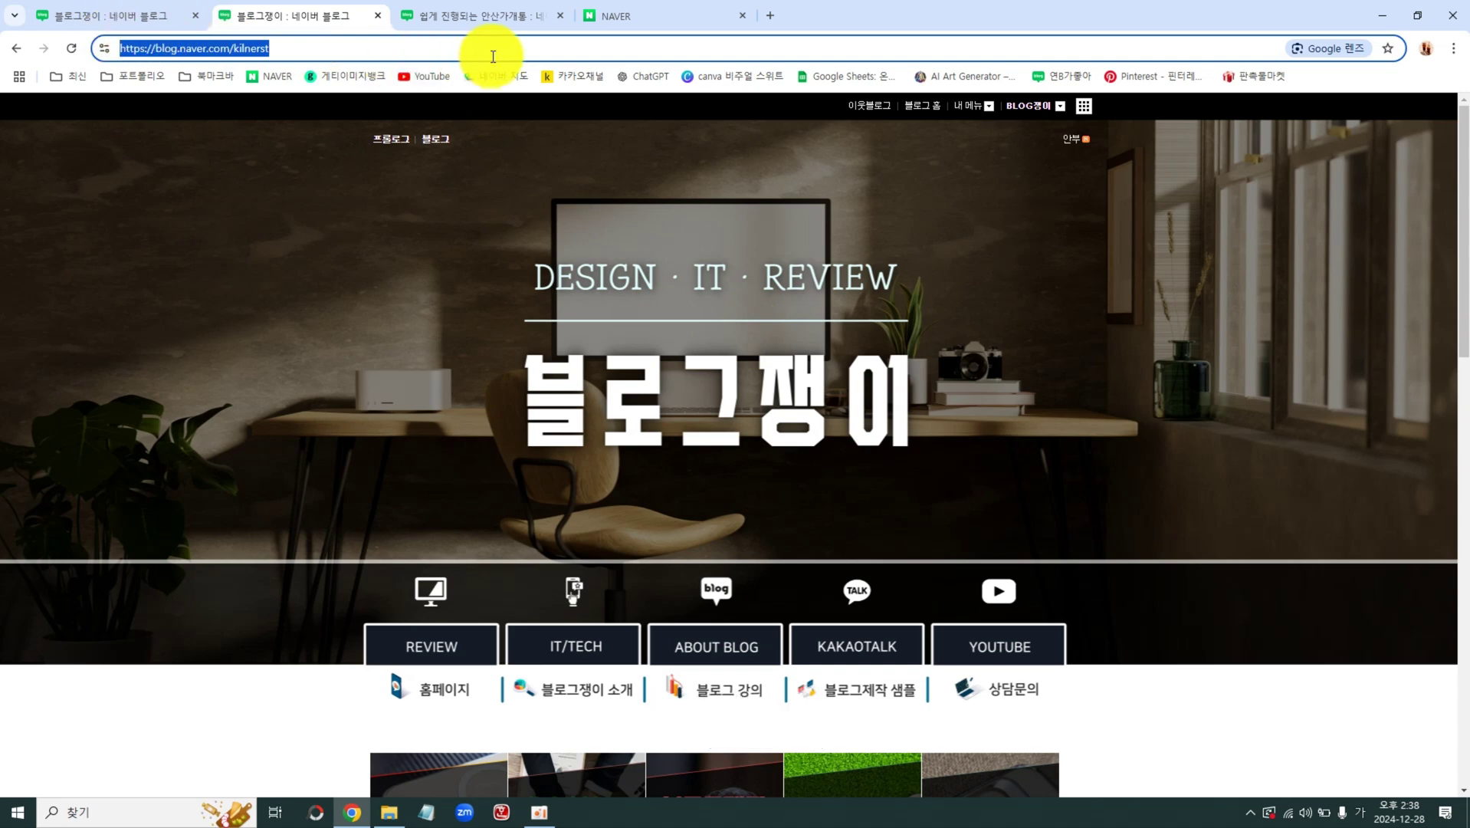
click(1257, 637)
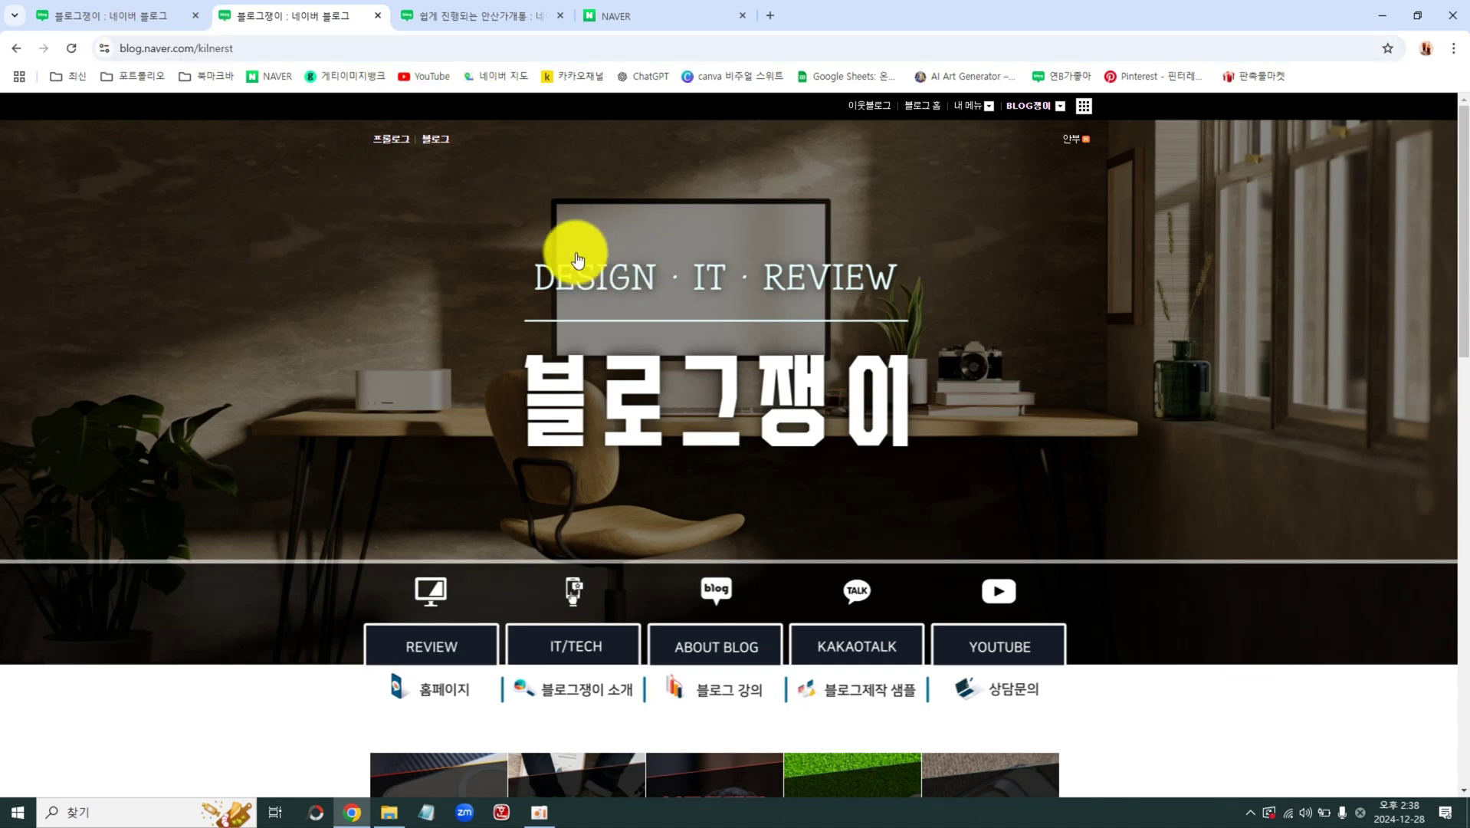
scroll(1116, 620, down, 9)
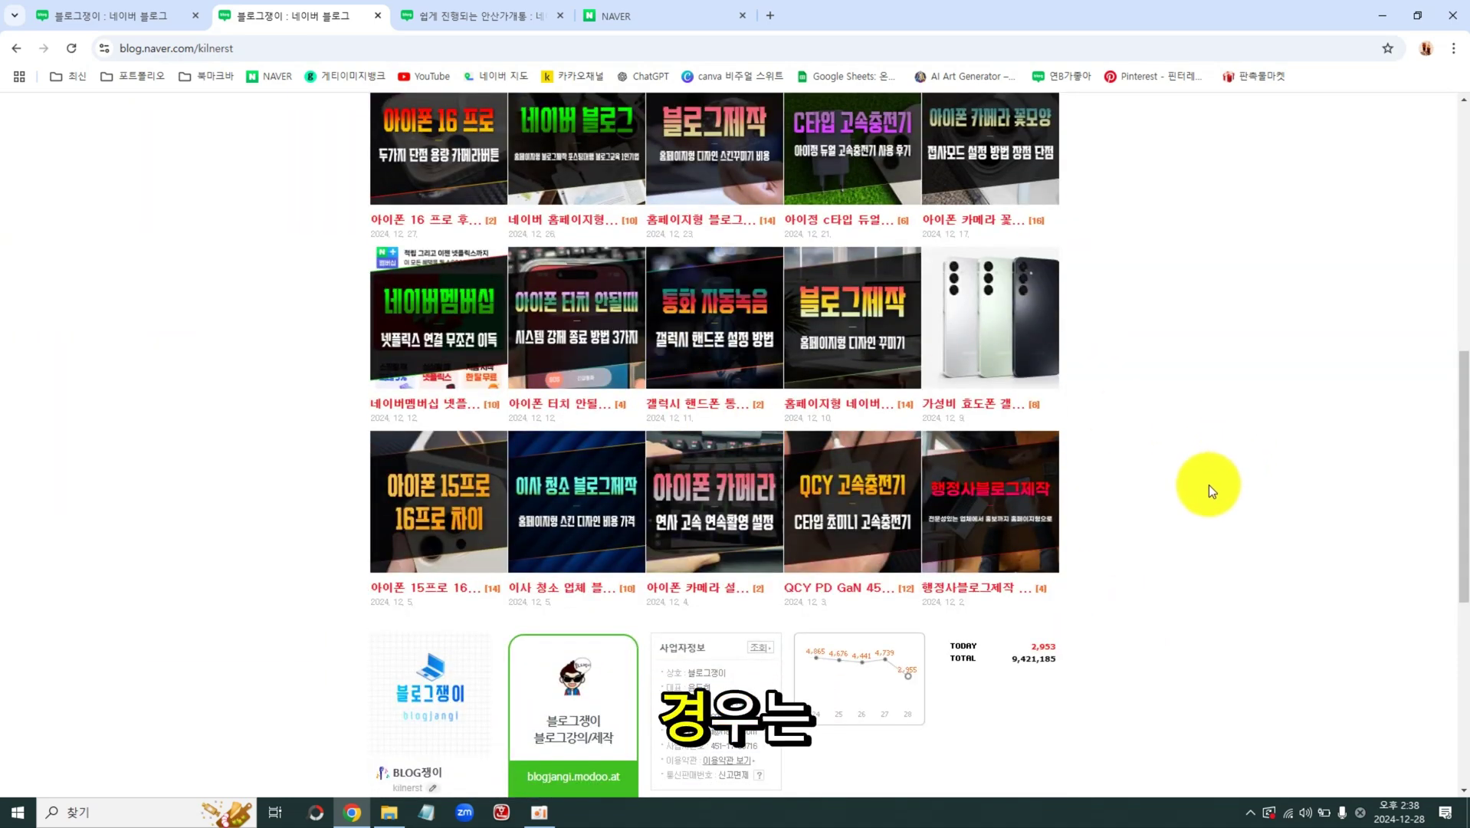
scroll(1210, 507, up, 10)
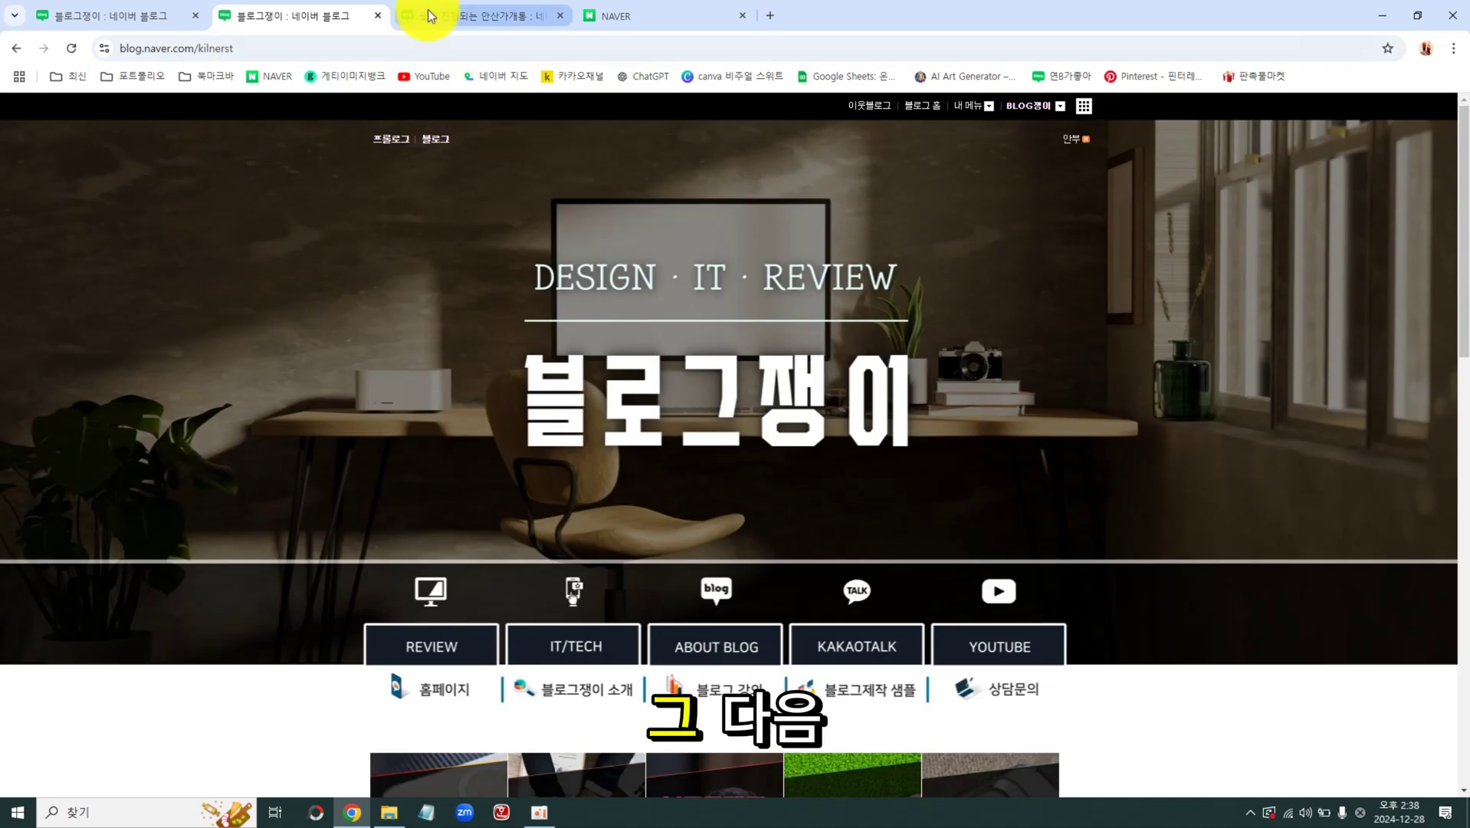
Open 타이틀 꾸미기 under the blog management's 꾸미기 설정 to show the 리모콘 title settings.
click(181, 8)
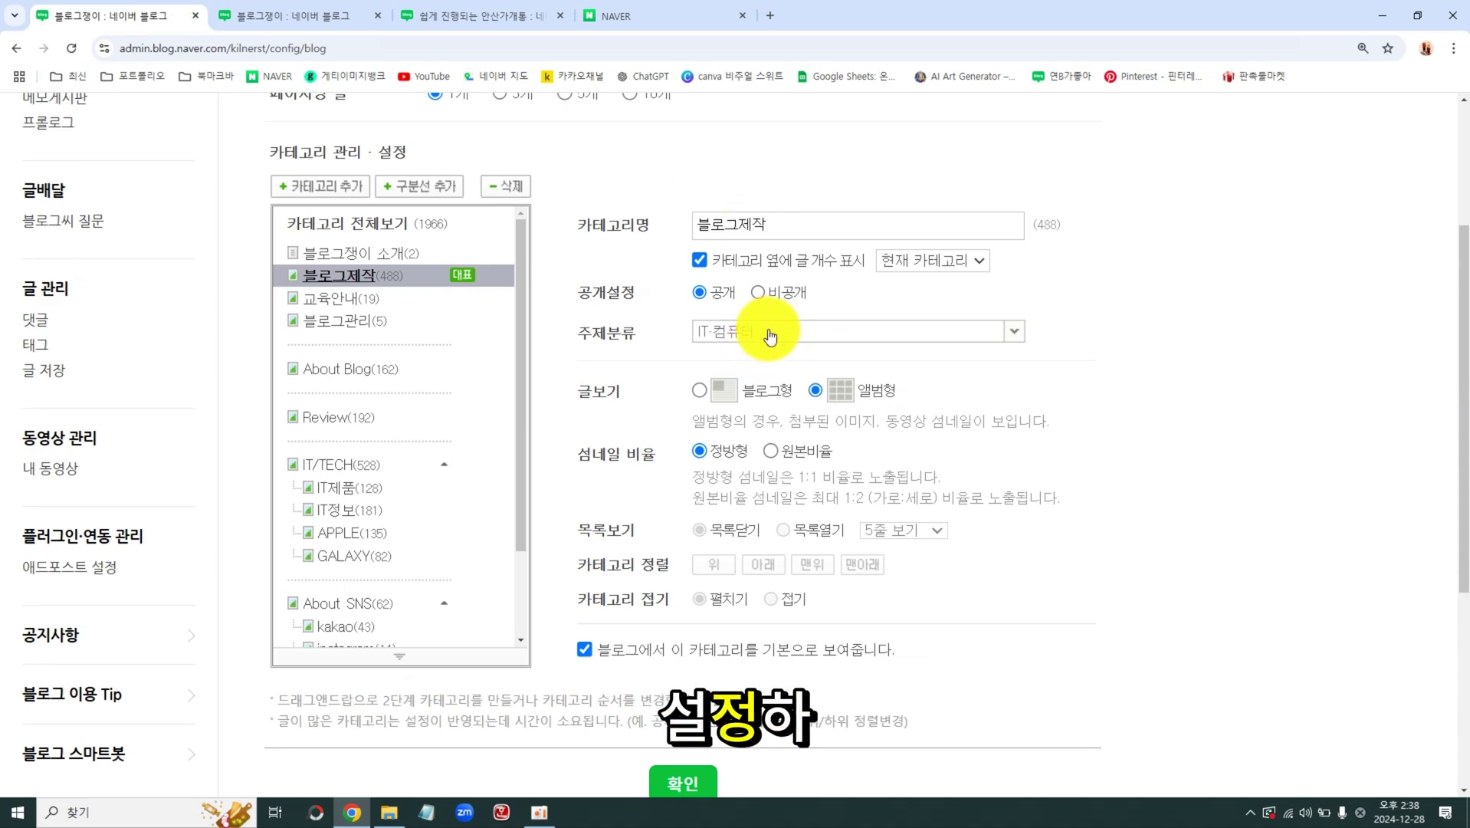
scroll(248, 256, up, 3)
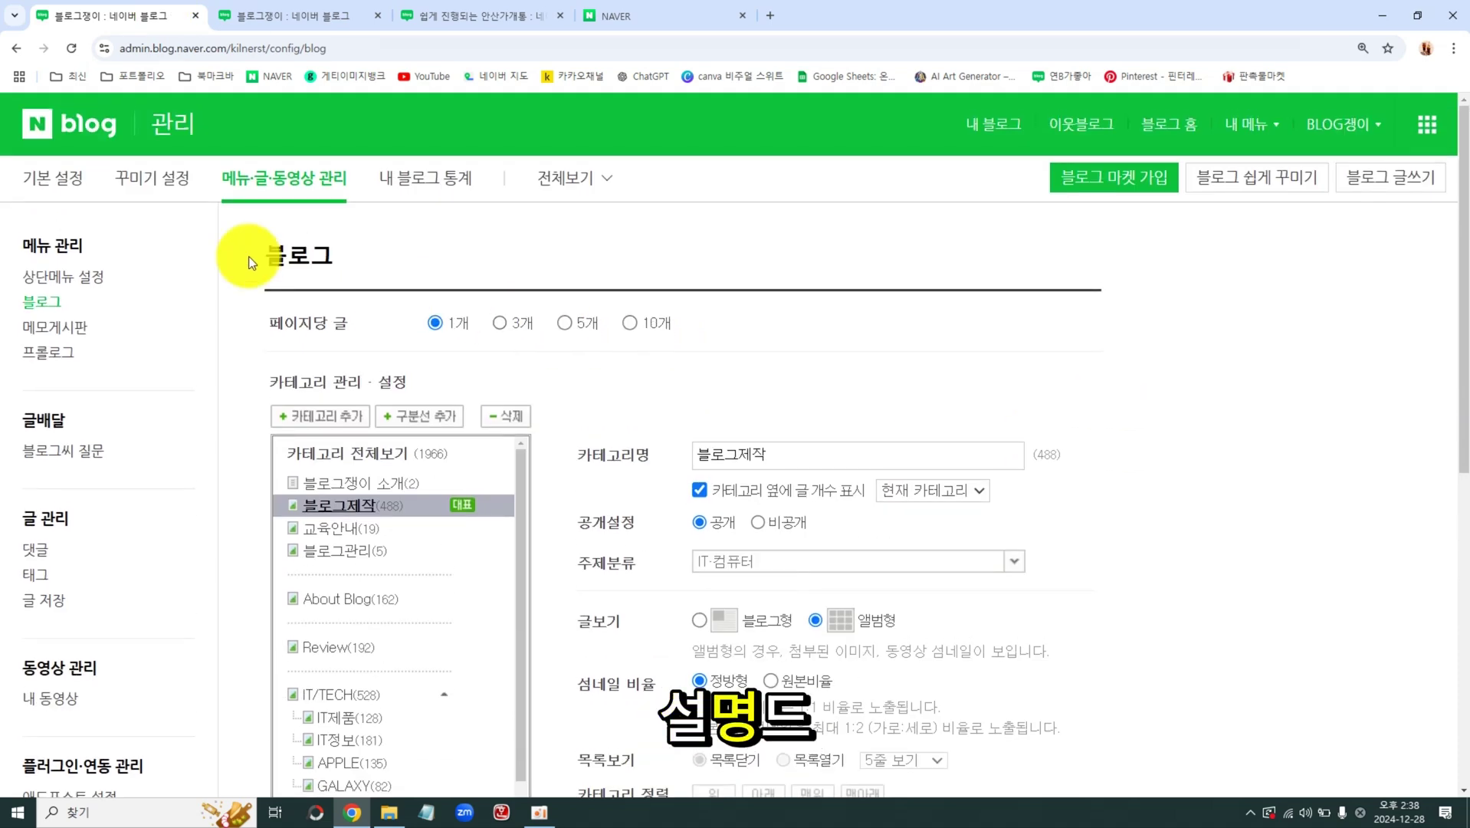
click(137, 191)
click(814, 146)
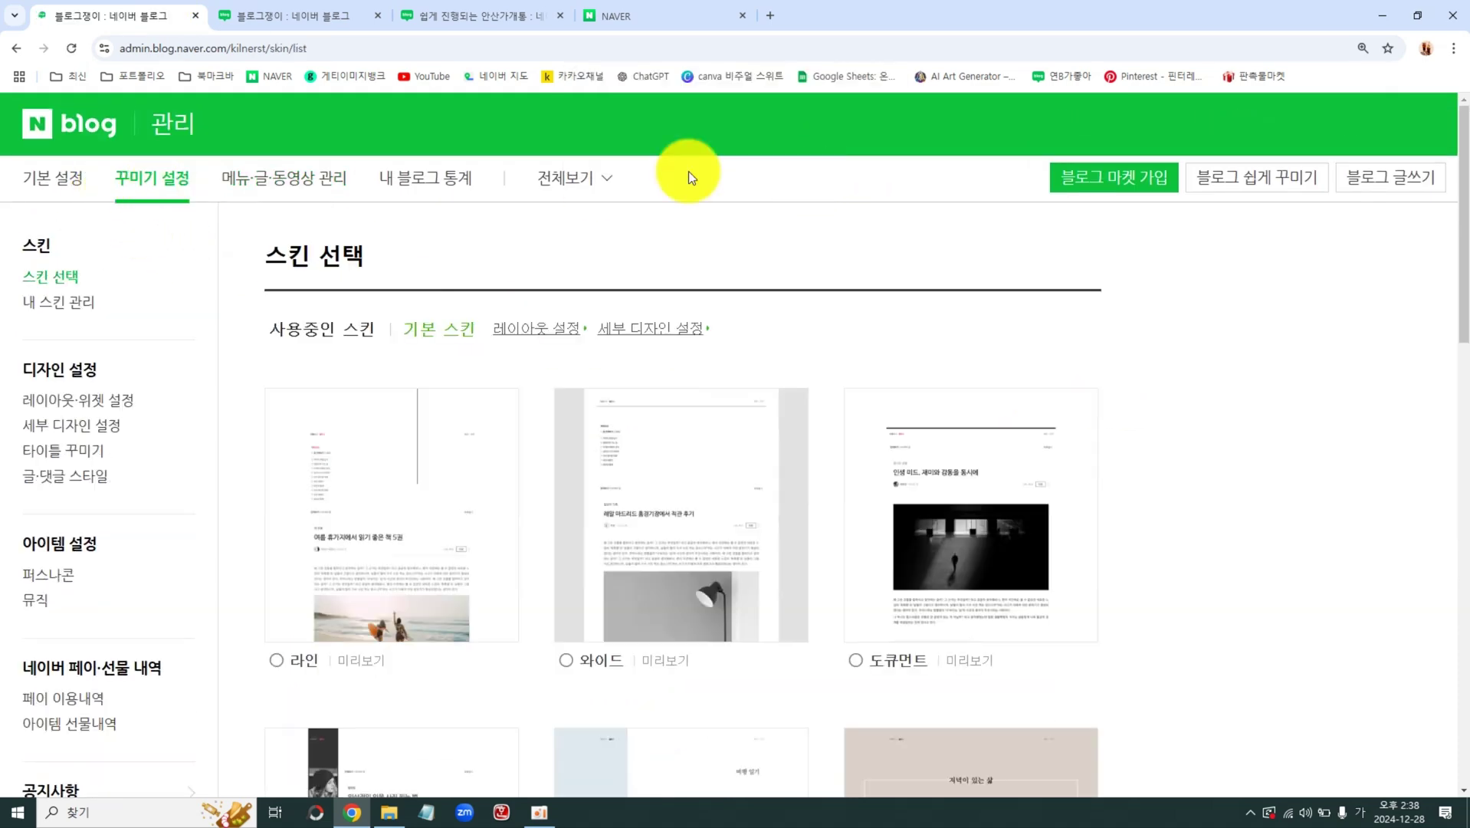
click(78, 457)
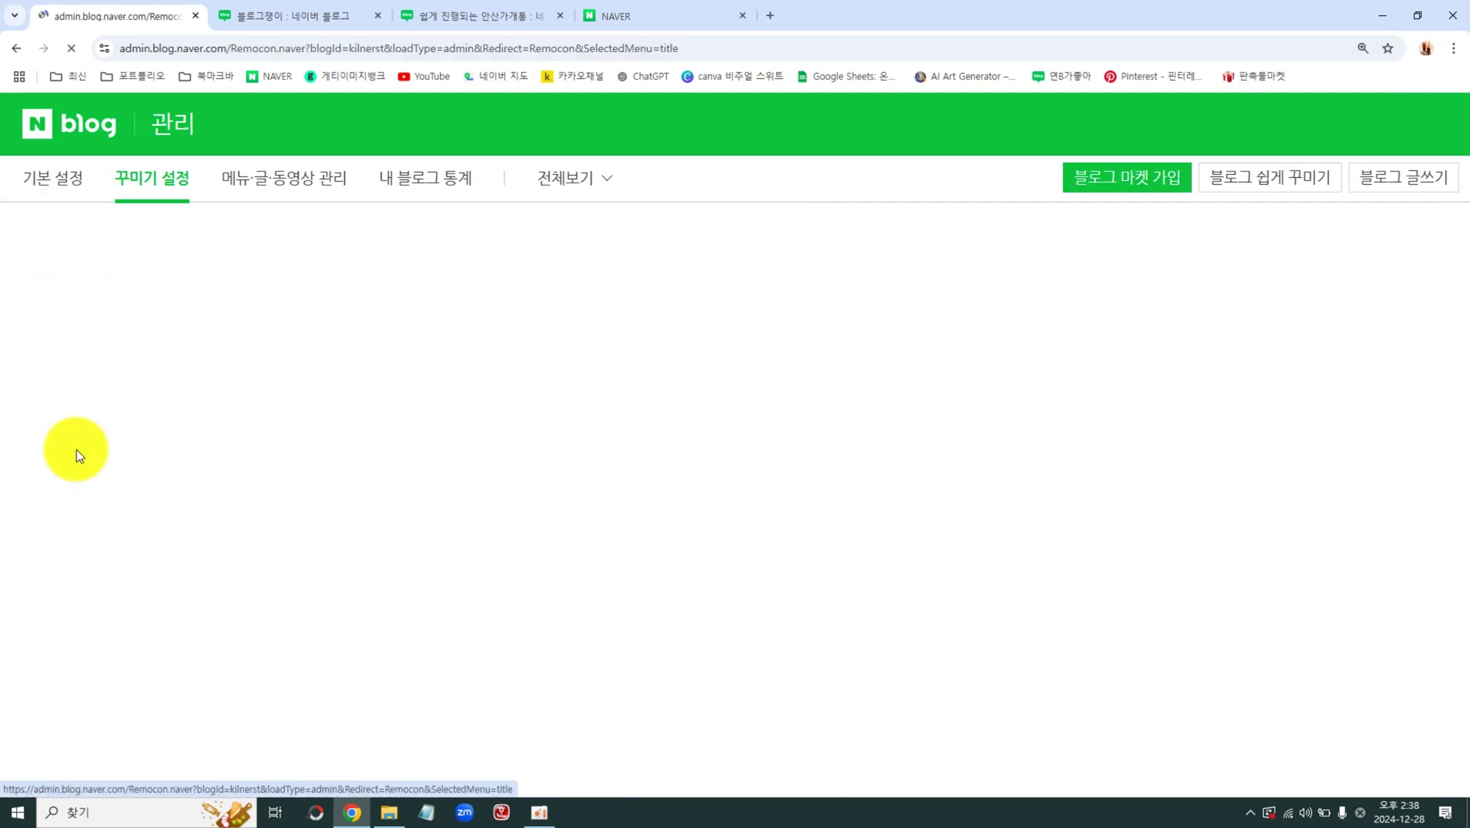
scroll(913, 457, down, 5)
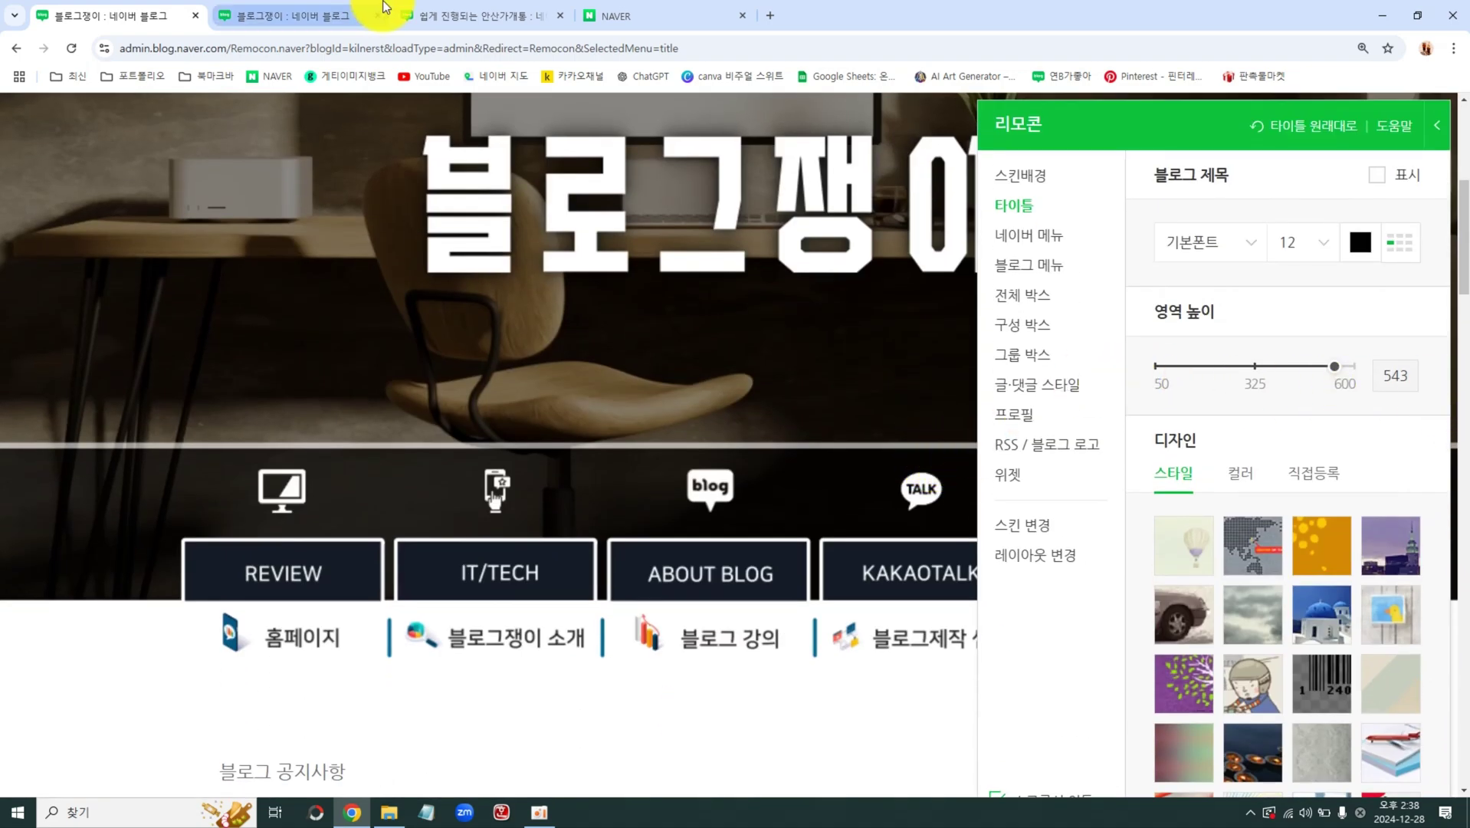
Switch to the IT쟁이 blog and go to its front page through the title image.
click(452, 15)
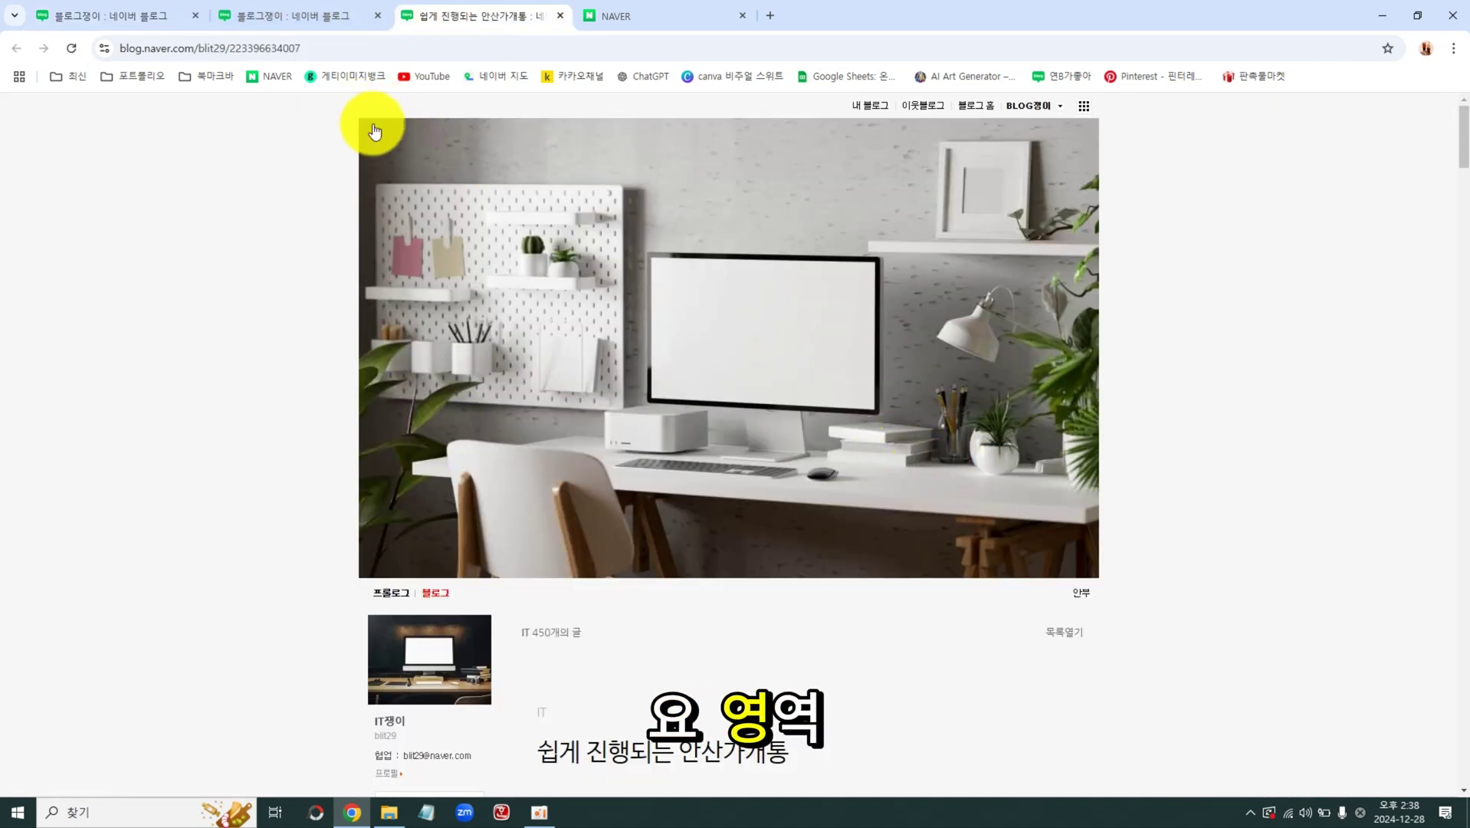
click(1080, 322)
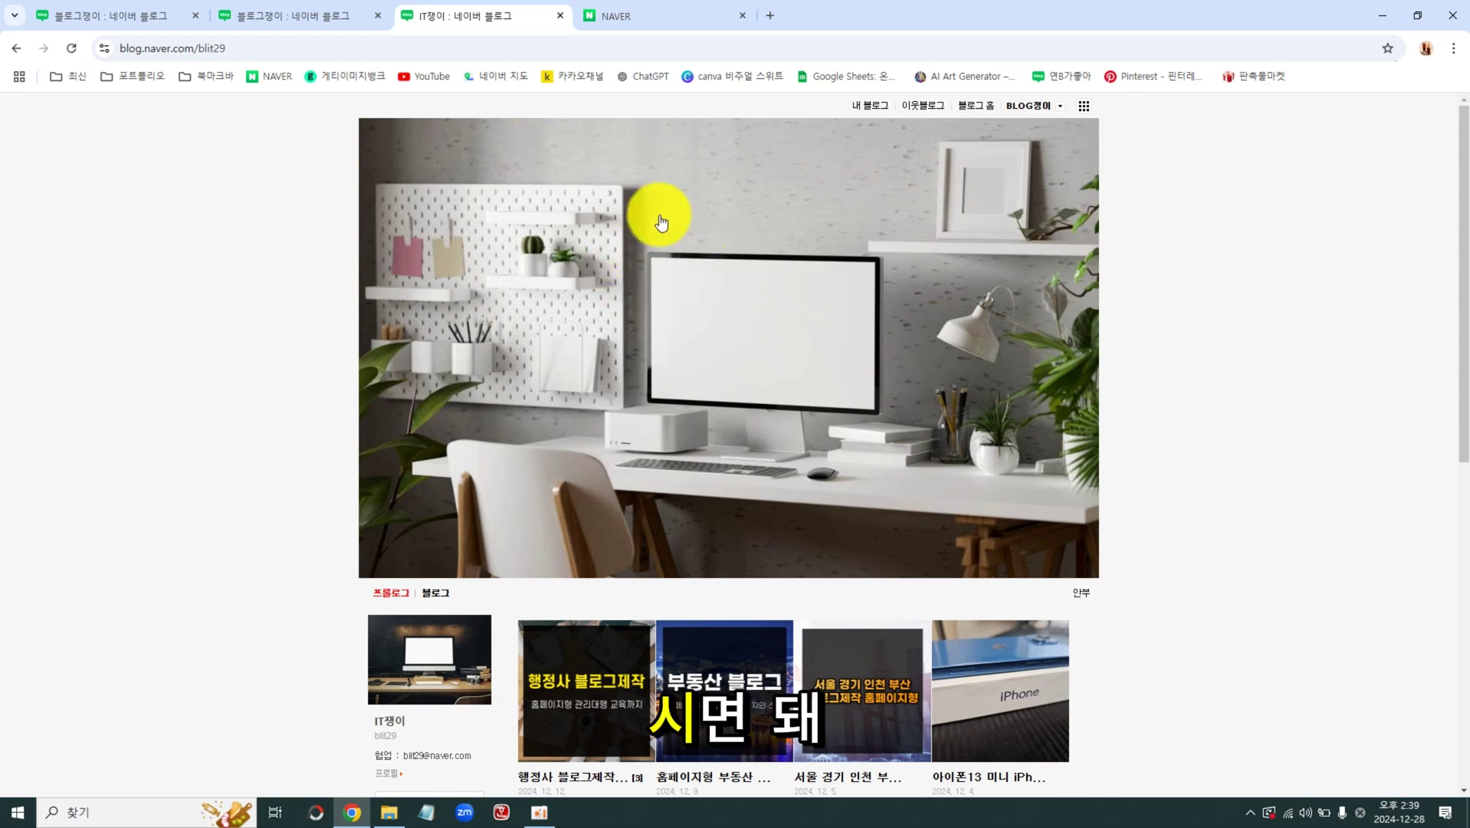
Return to the 리모콘 title settings and examine the 영역 높이 and 디자인 options against the blog preview.
click(312, 11)
click(165, 15)
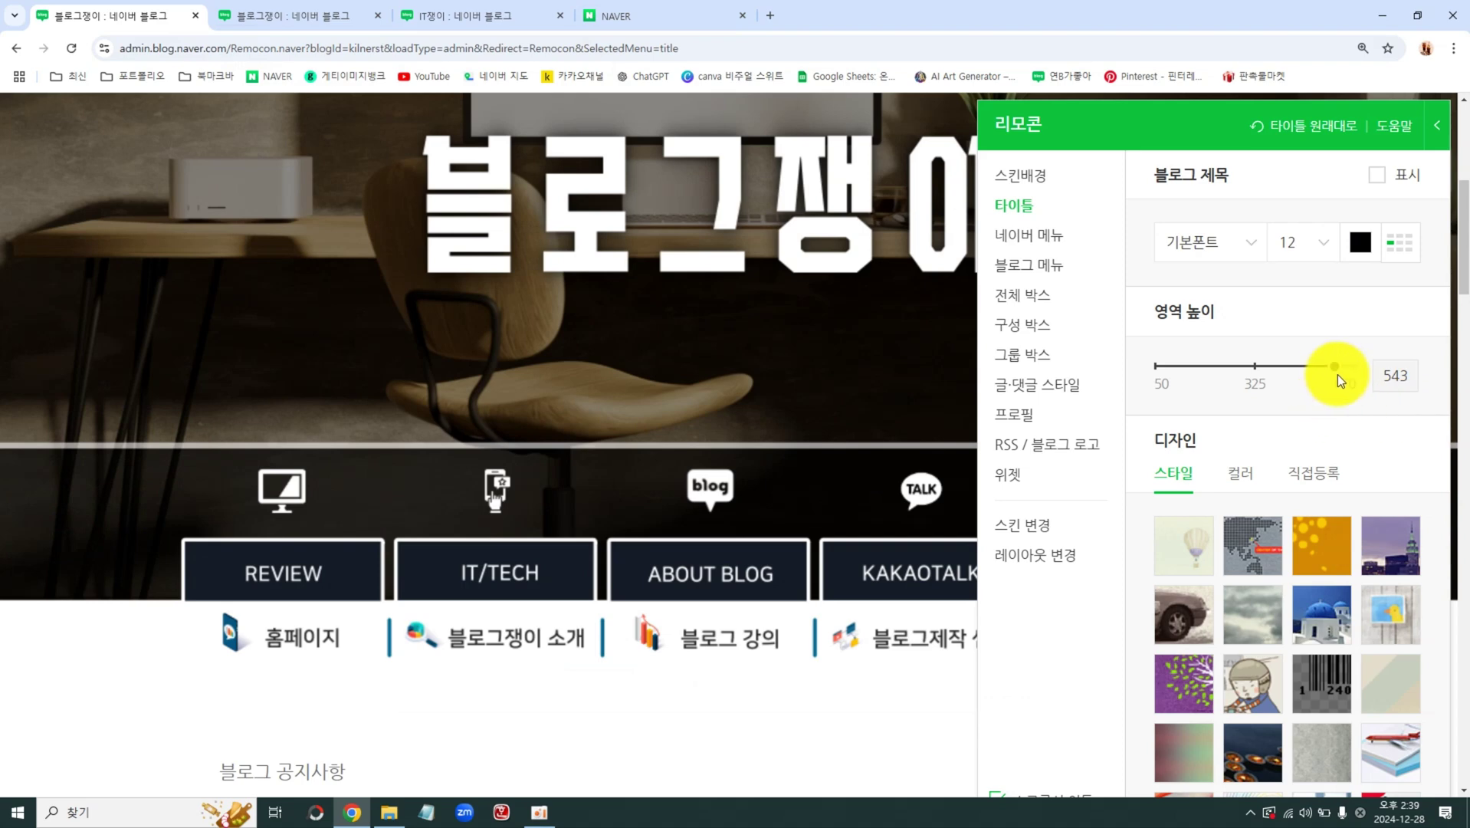
scroll(1462, 291, down, 3)
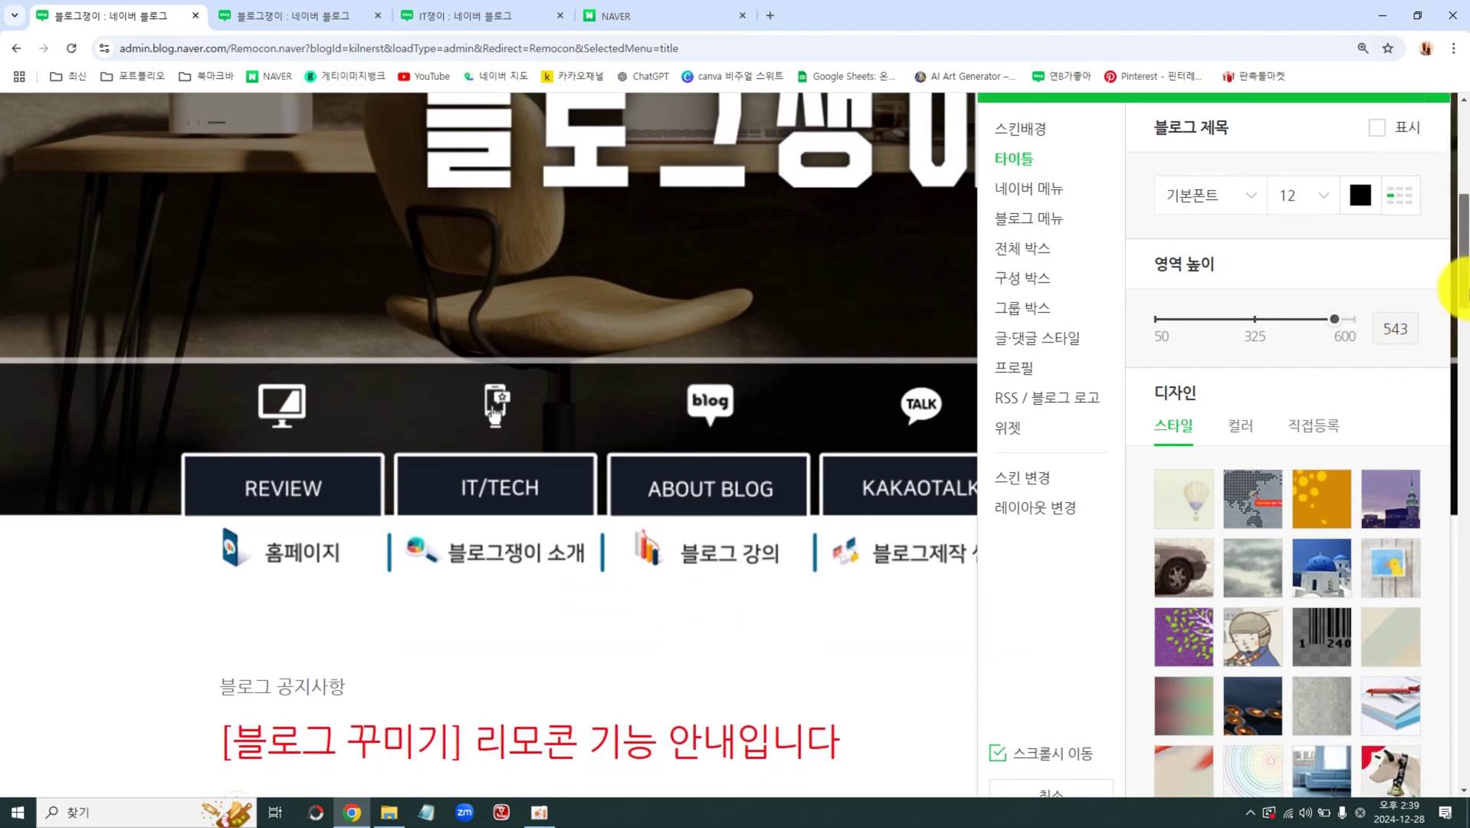
scroll(1463, 295, down, 2)
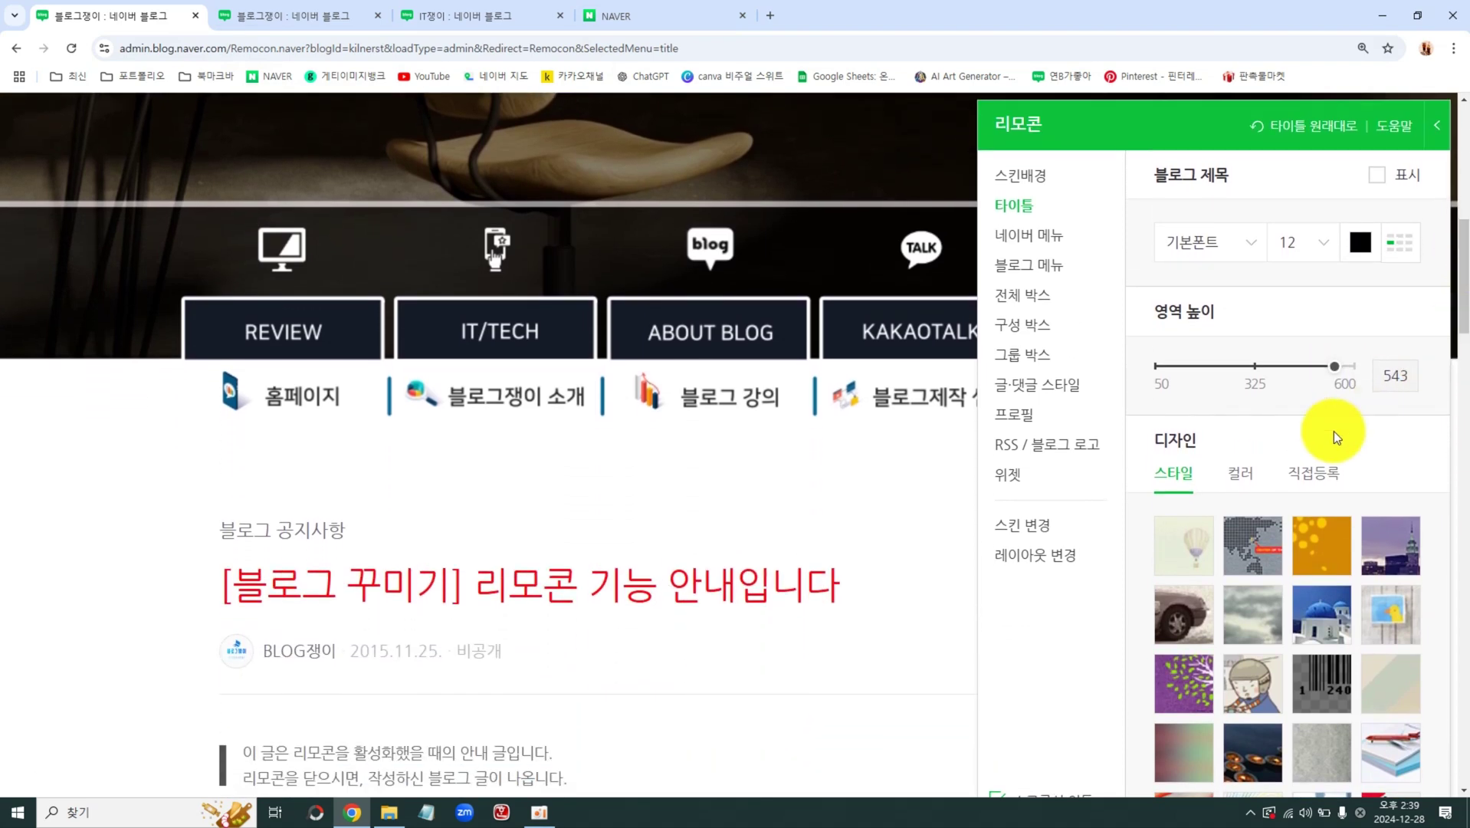
Try the title style images in the first two rows, from the world map and balloon to the wooden board with pictures.
scroll(1303, 456, down, 3)
click(1255, 543)
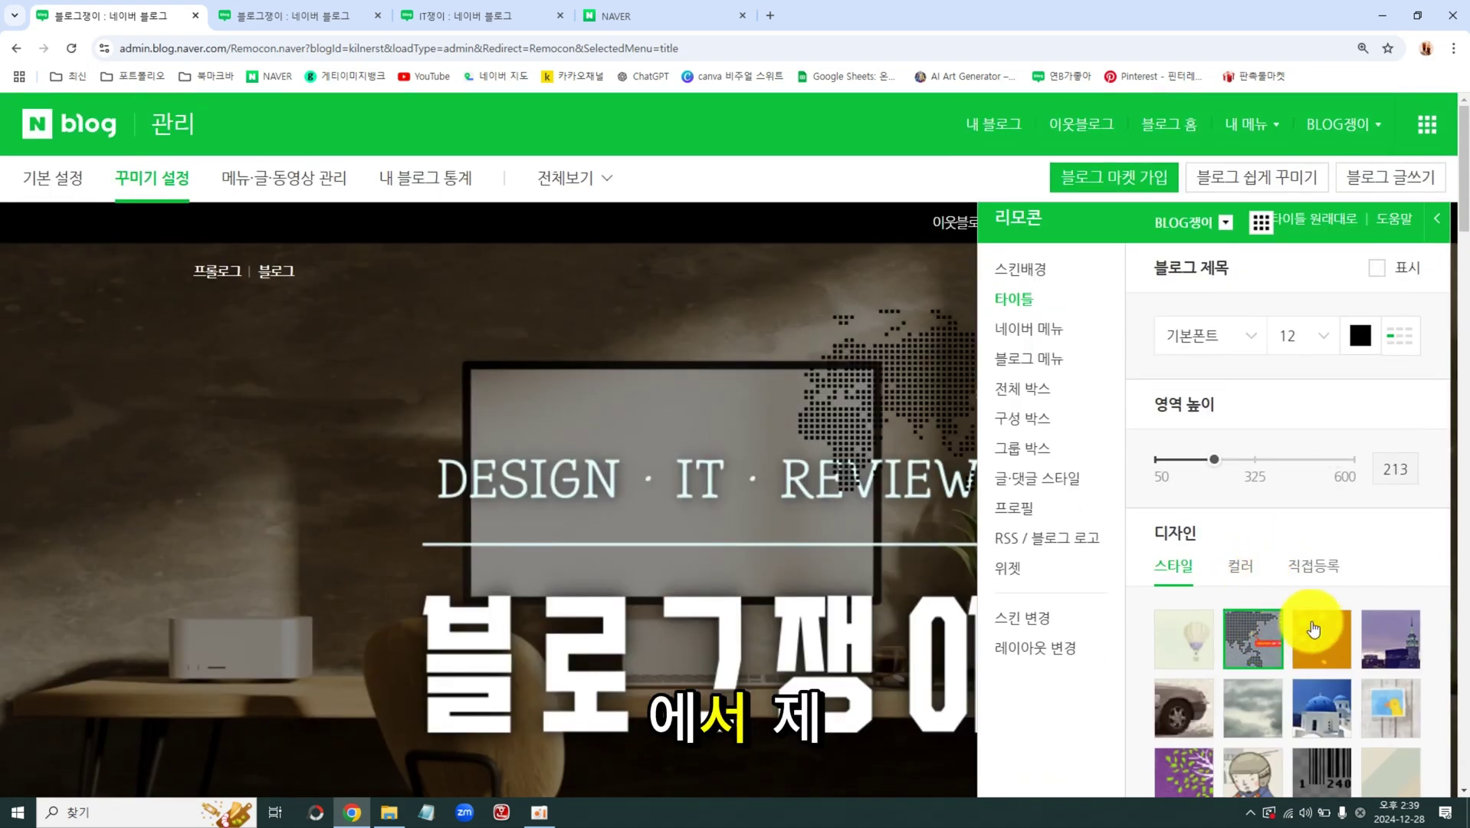
click(1341, 636)
click(1379, 633)
click(1192, 655)
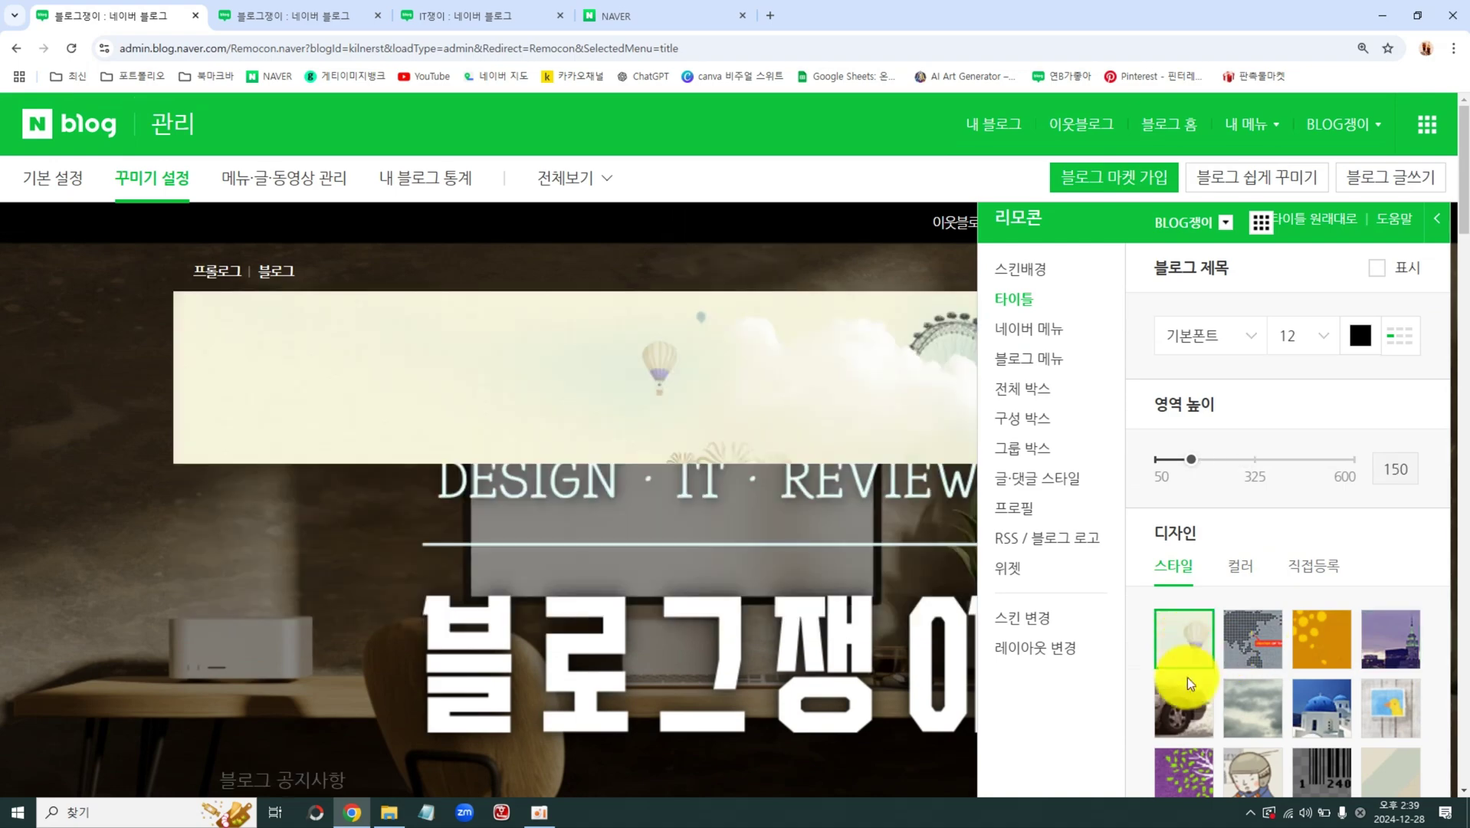
click(1200, 699)
click(1253, 705)
click(1322, 705)
click(1377, 708)
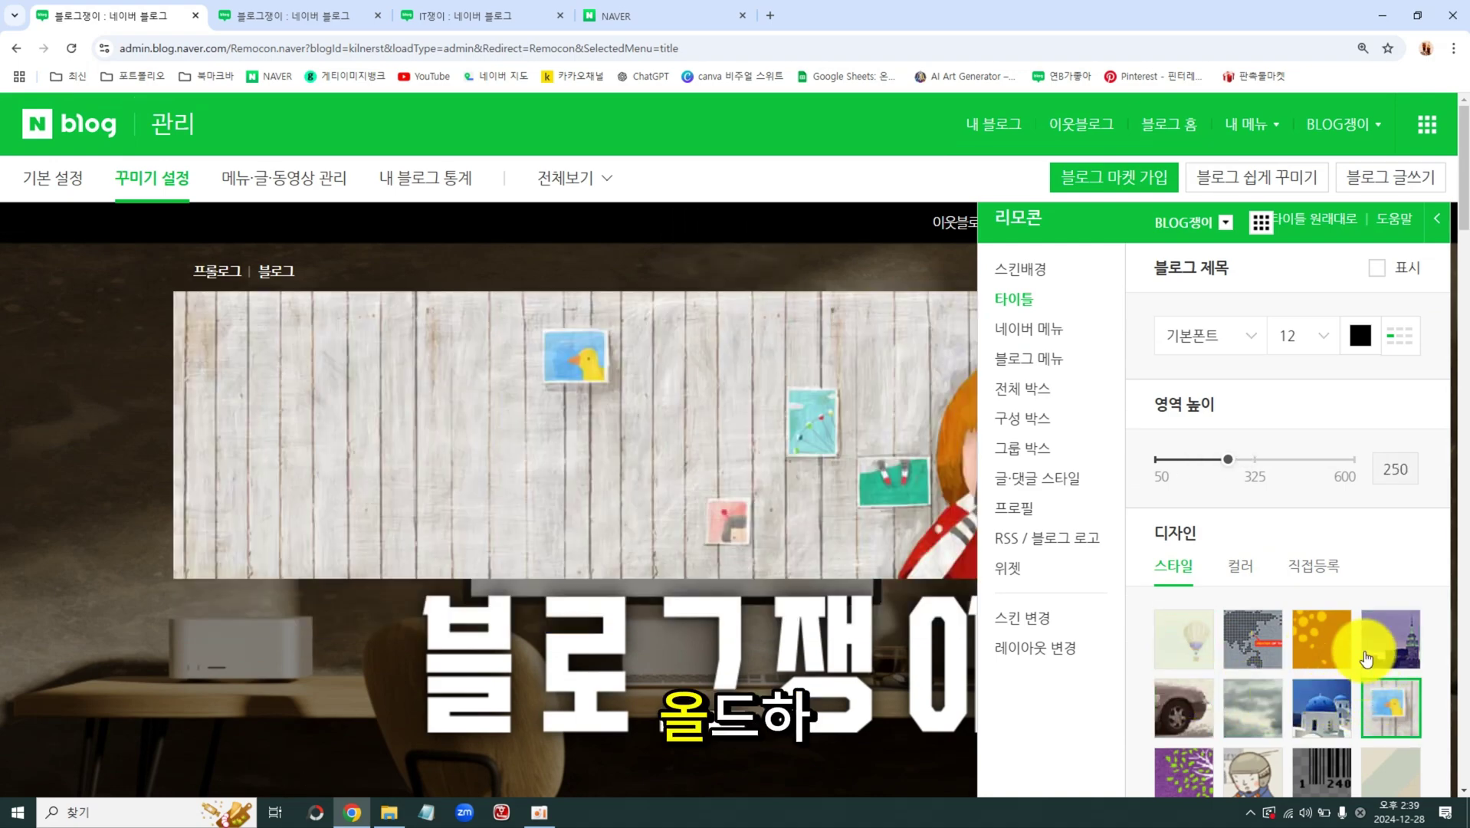
Try more title styles from the third and fourth rows, ending with the purple leafy tree design.
scroll(1376, 674, down, 1)
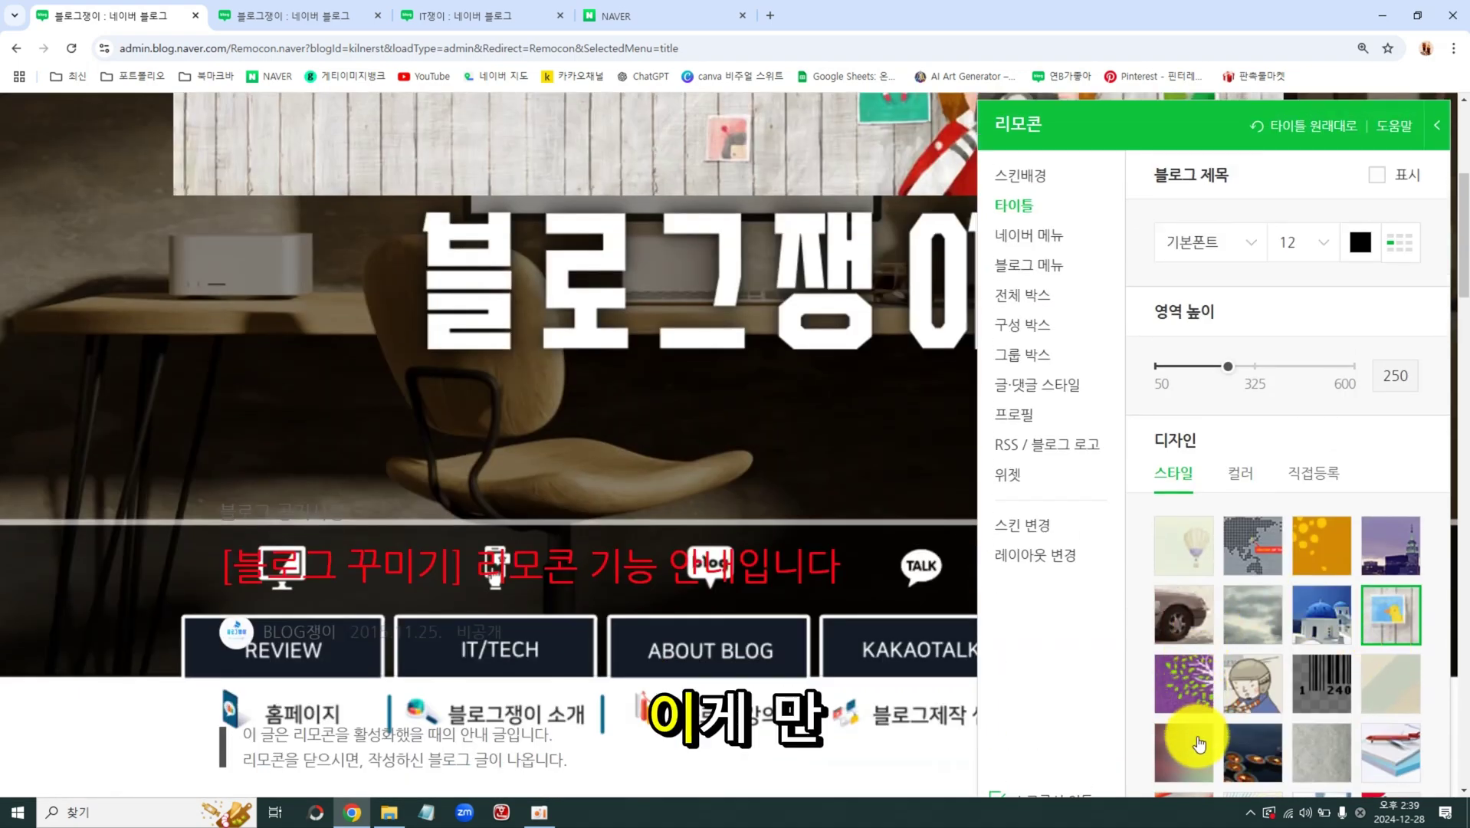
click(1184, 751)
click(1255, 757)
click(1322, 751)
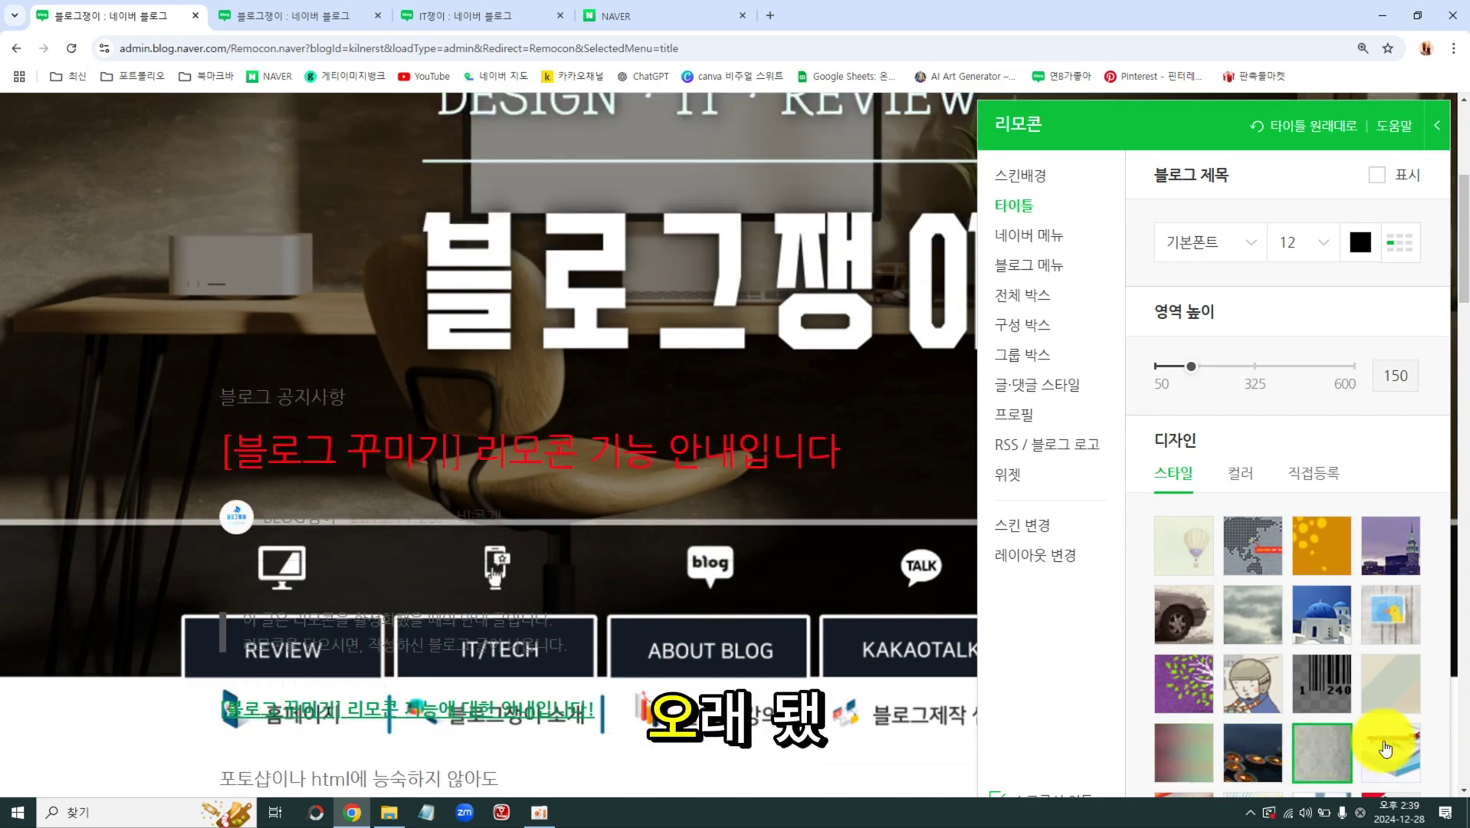
click(1251, 686)
click(1194, 695)
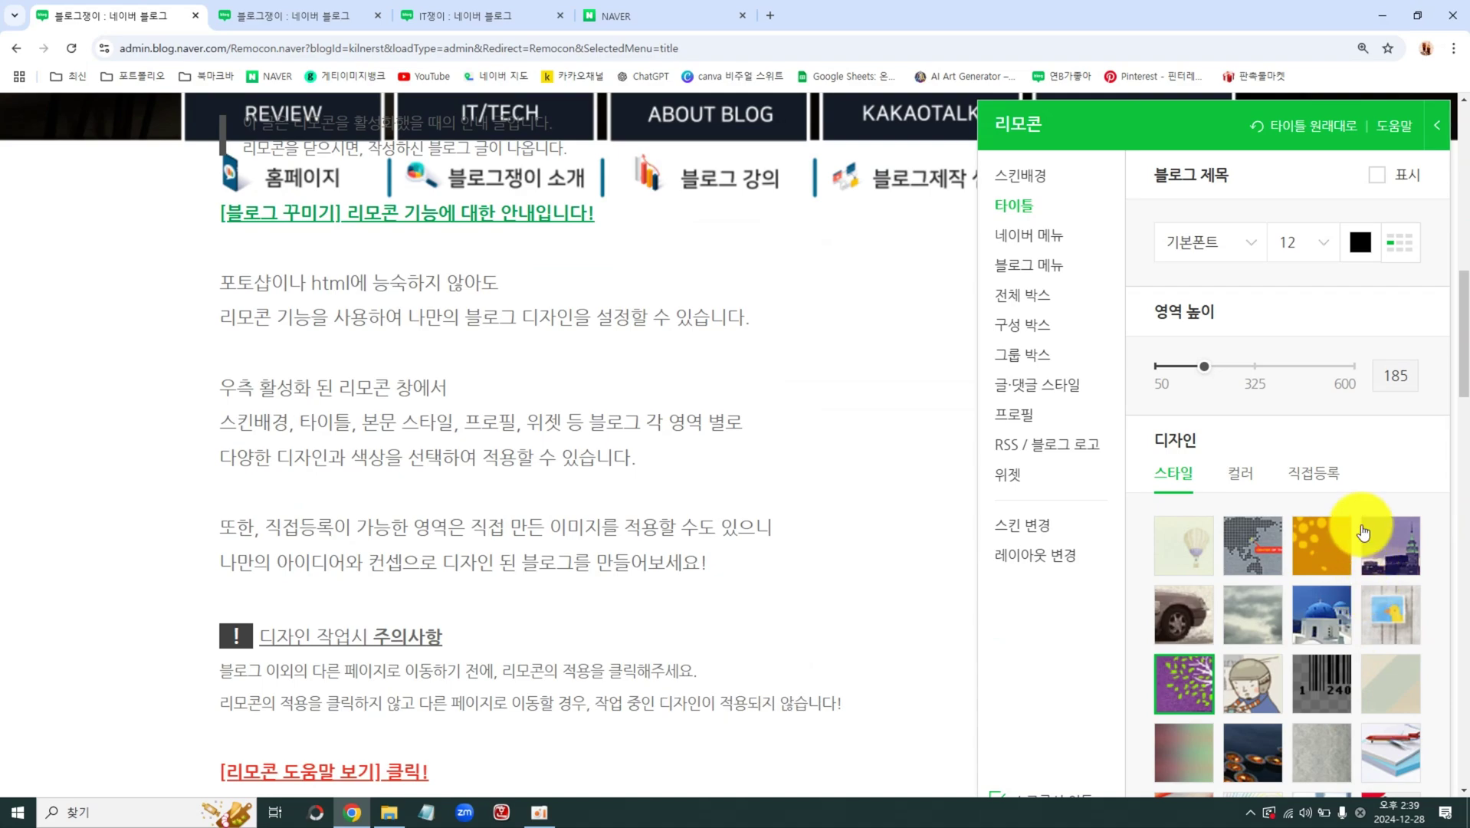
Set the title's 영역 높이 to 600 and show the 직접등록 design options.
scroll(1414, 434, up, 10)
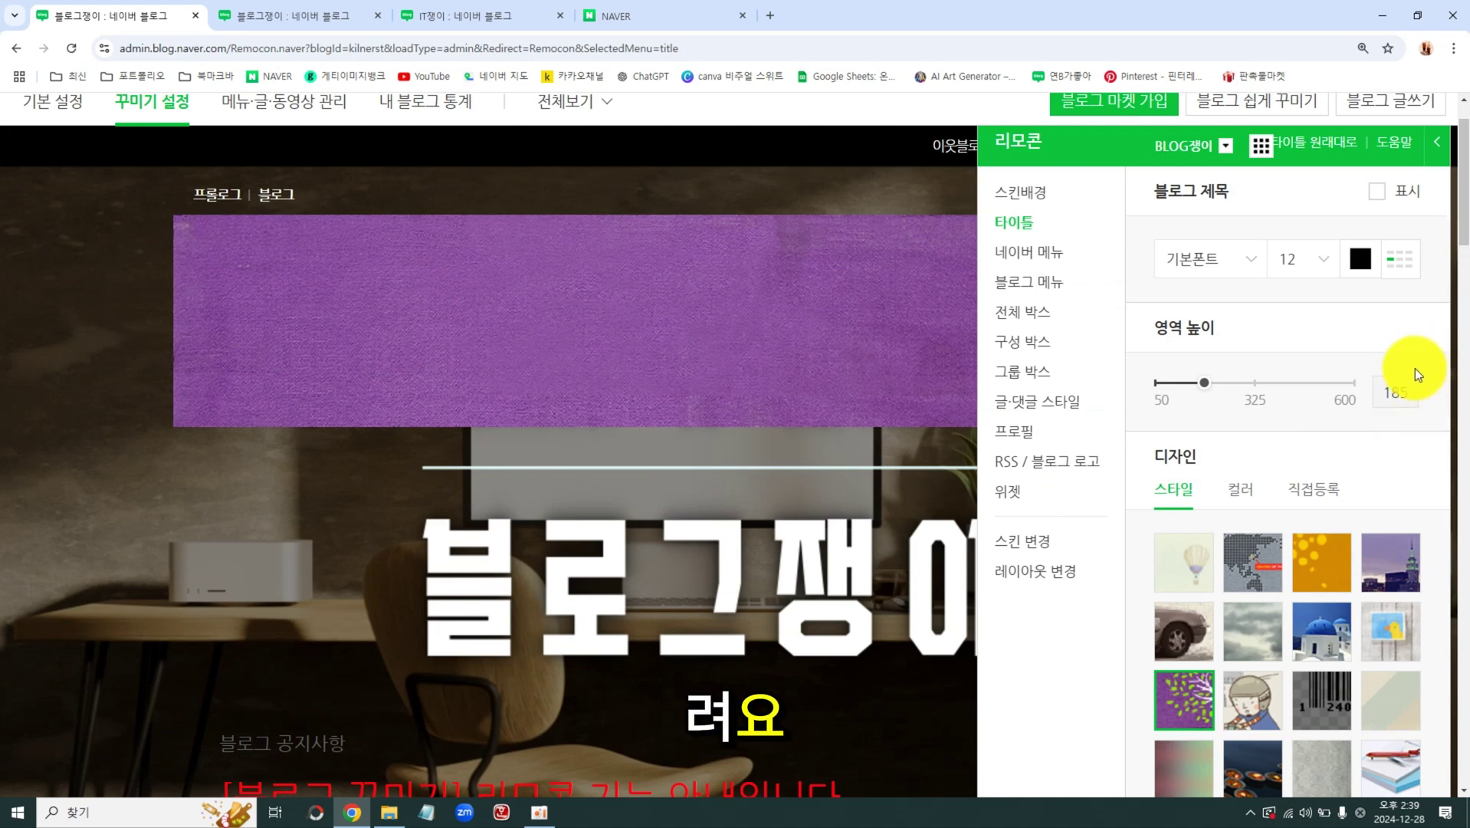
drag(1204, 383, 1358, 383)
scroll(1445, 153, down, 3)
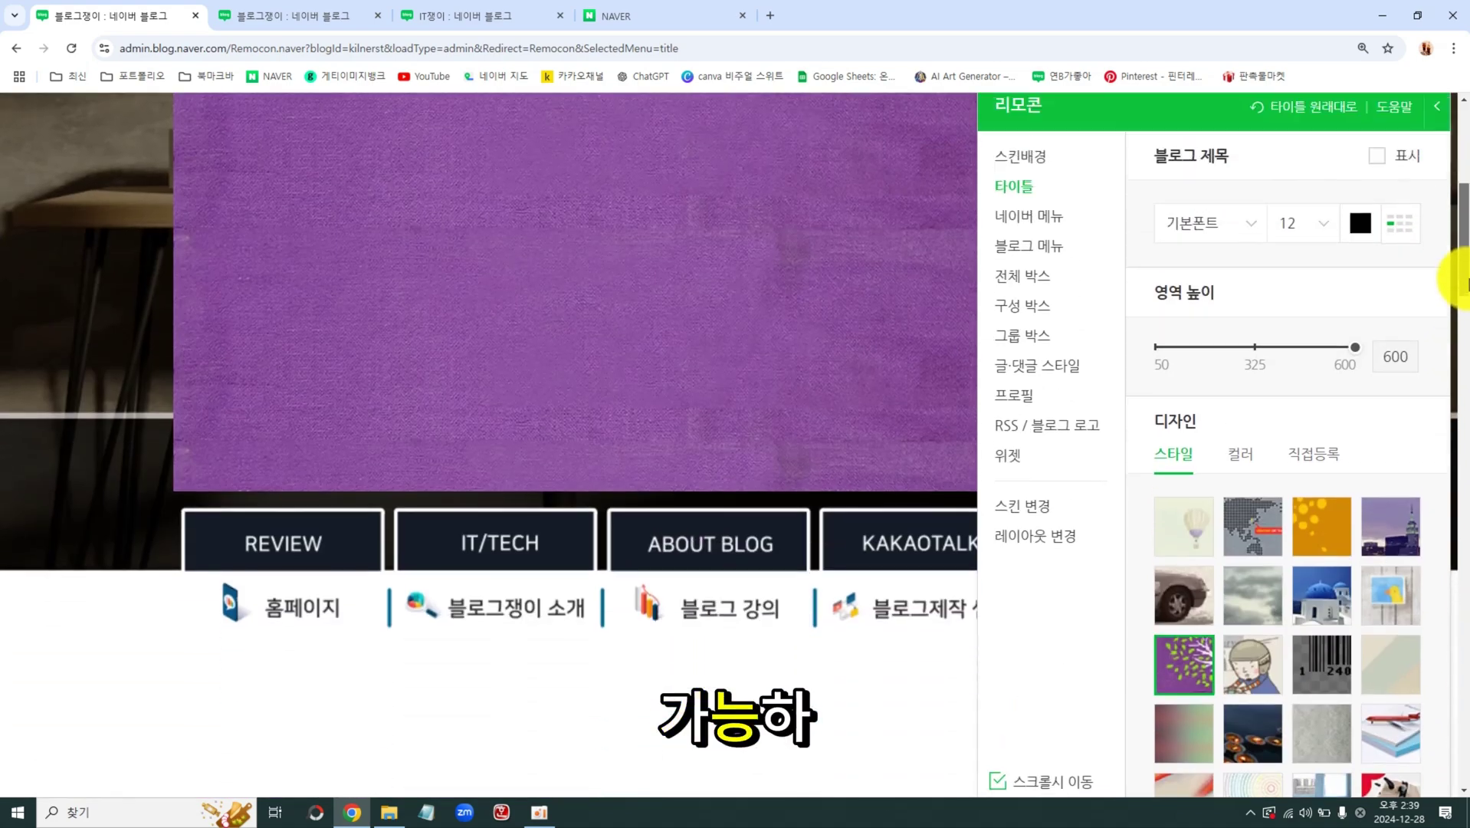
click(1315, 474)
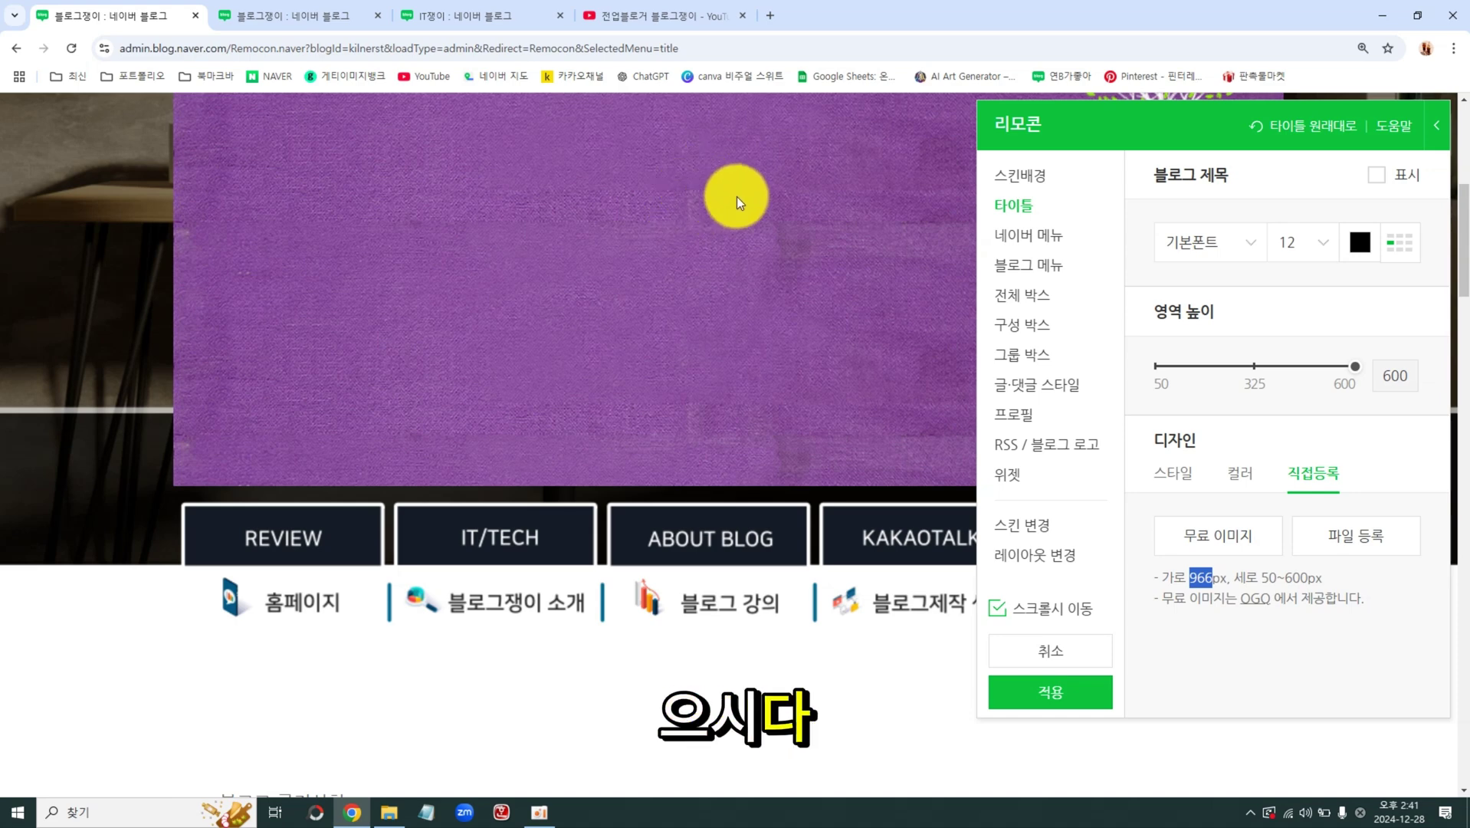
Try the sky, red and light gray textured styles as the blog's 스킨배경.
click(1050, 184)
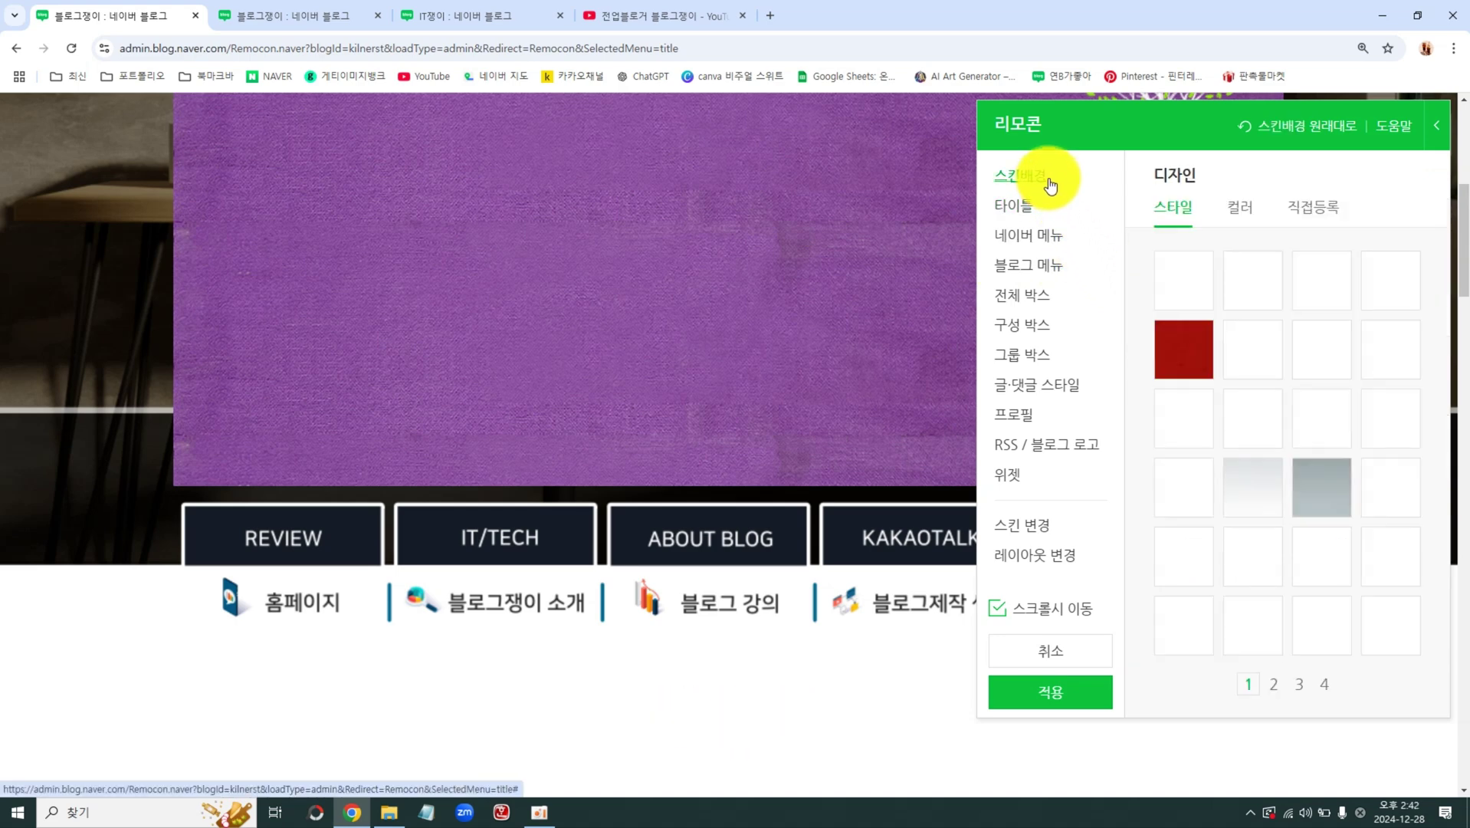
scroll(1130, 462, up, 2)
scroll(1129, 461, up, 3)
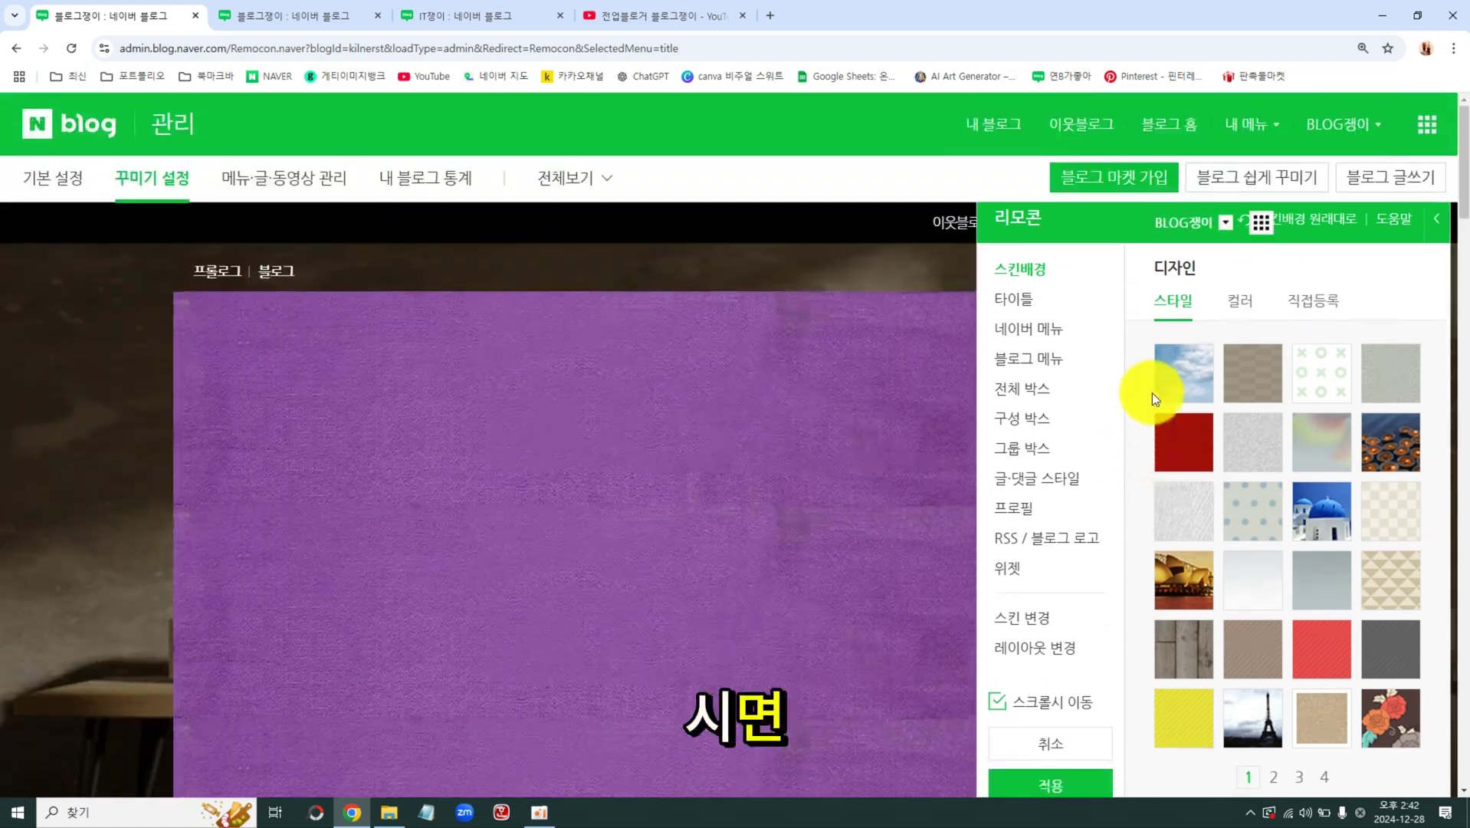
click(1197, 387)
click(1187, 436)
click(1269, 447)
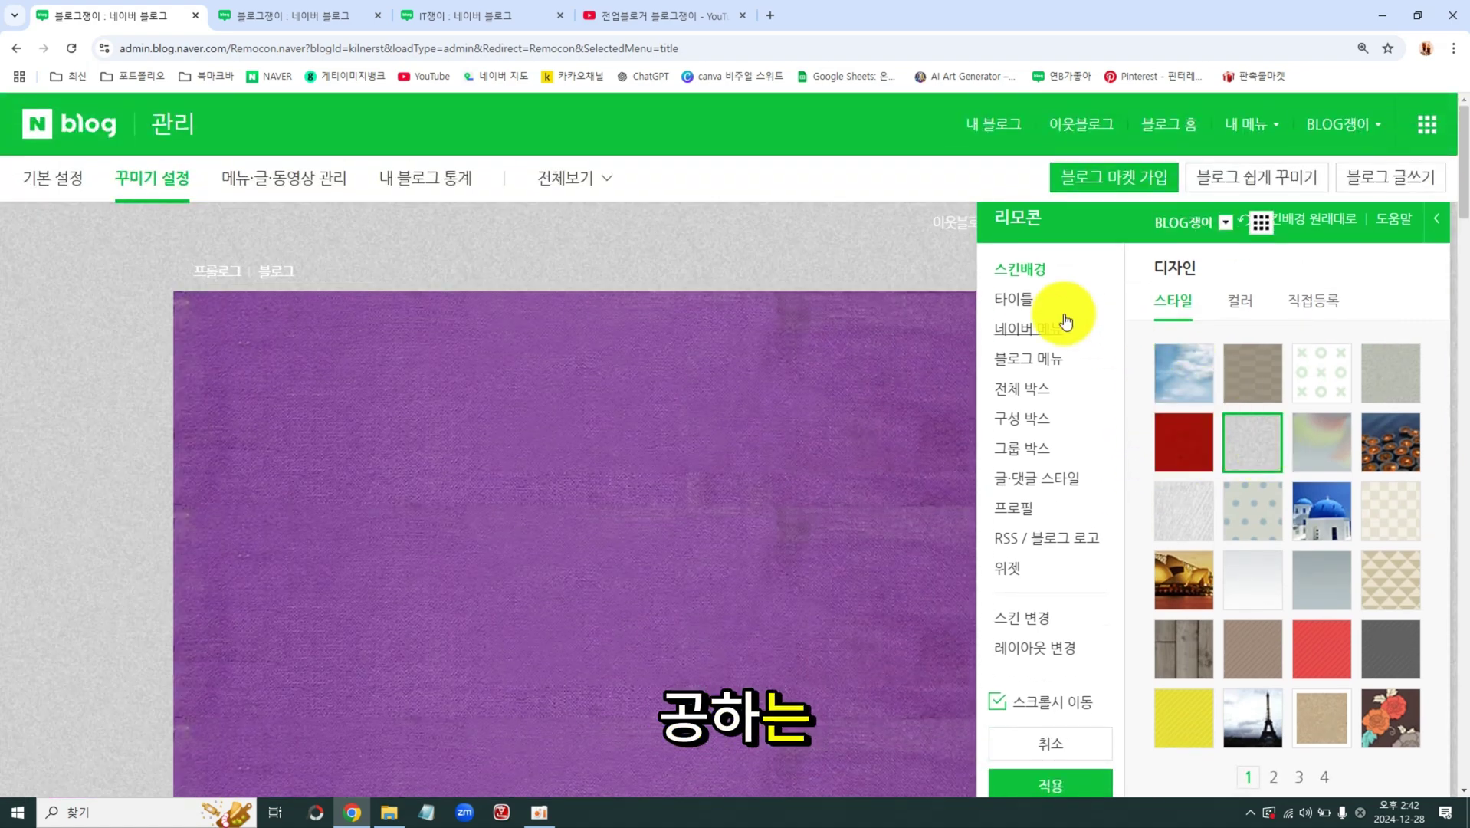
Reduce the title's 영역 높이 to 69 and set its 컬러 design to transparent.
click(1061, 300)
drag(1355, 458, 1161, 460)
click(1172, 565)
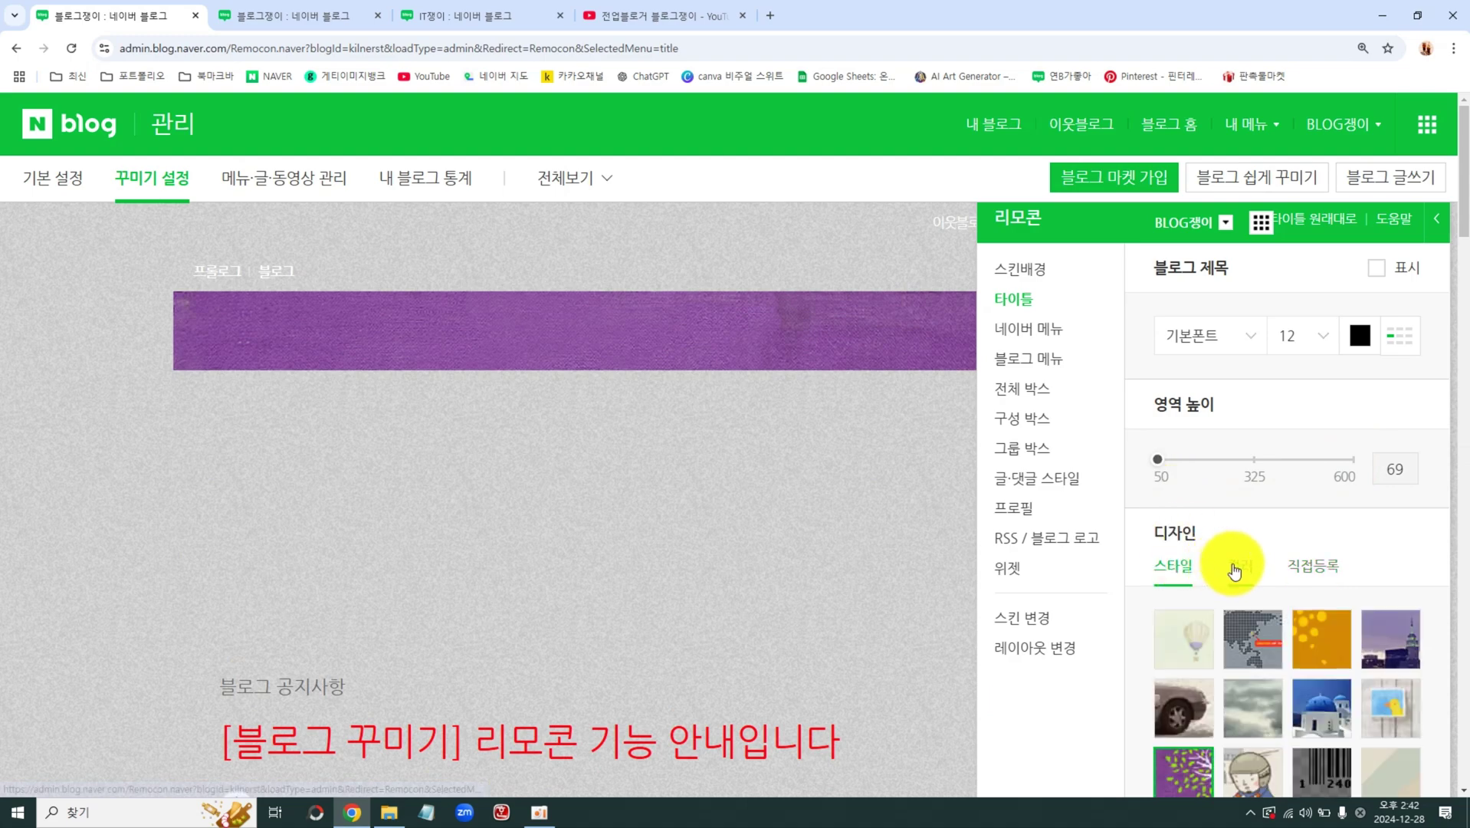
click(1222, 562)
click(1167, 659)
Try a series of 스킨배경 styles, including the blue-domed building, gray, red, brown paper, floral, yellow and wood plank designs.
click(1035, 269)
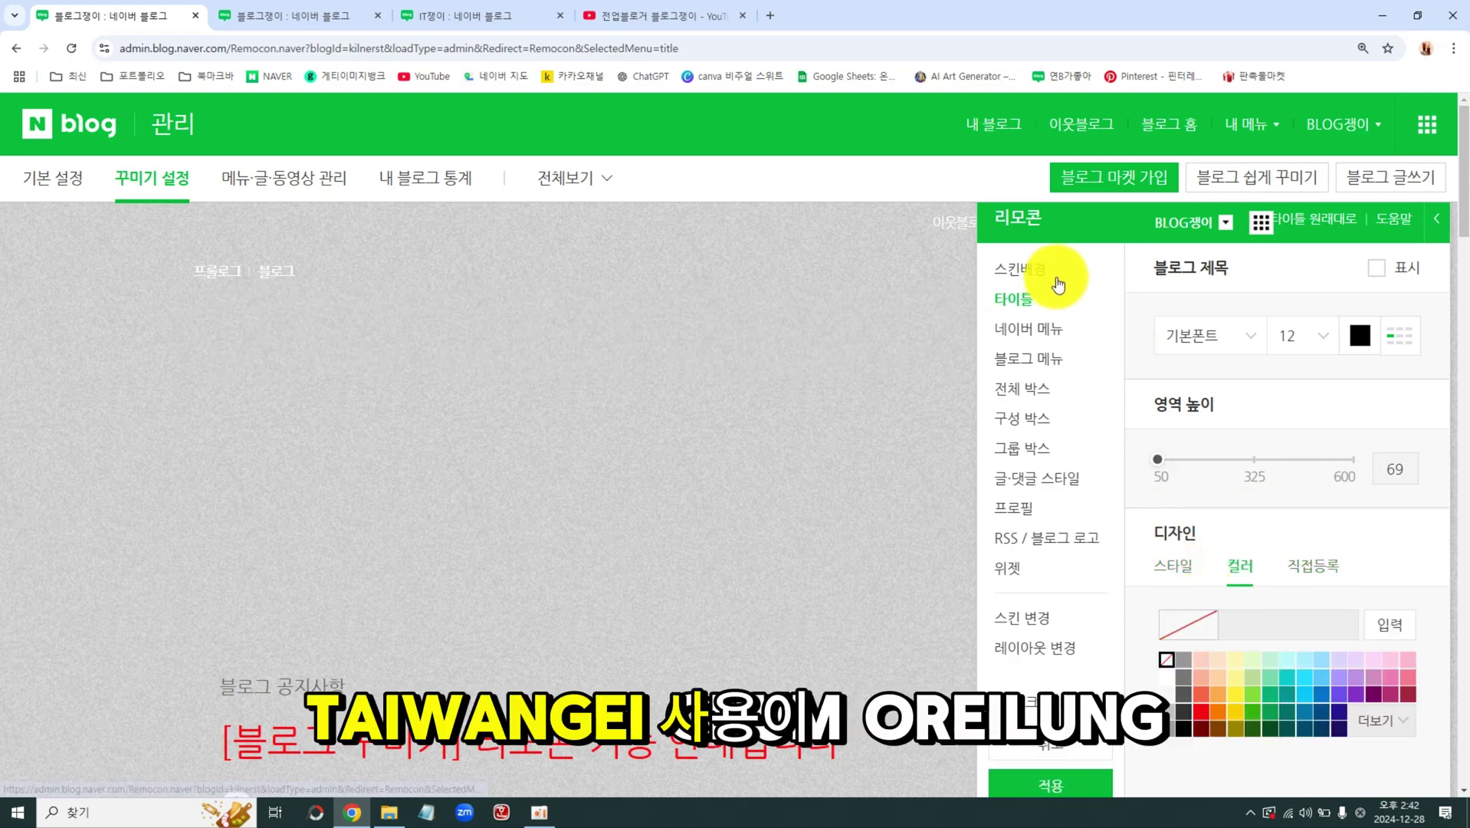
click(1322, 542)
scroll(1322, 541, down, 5)
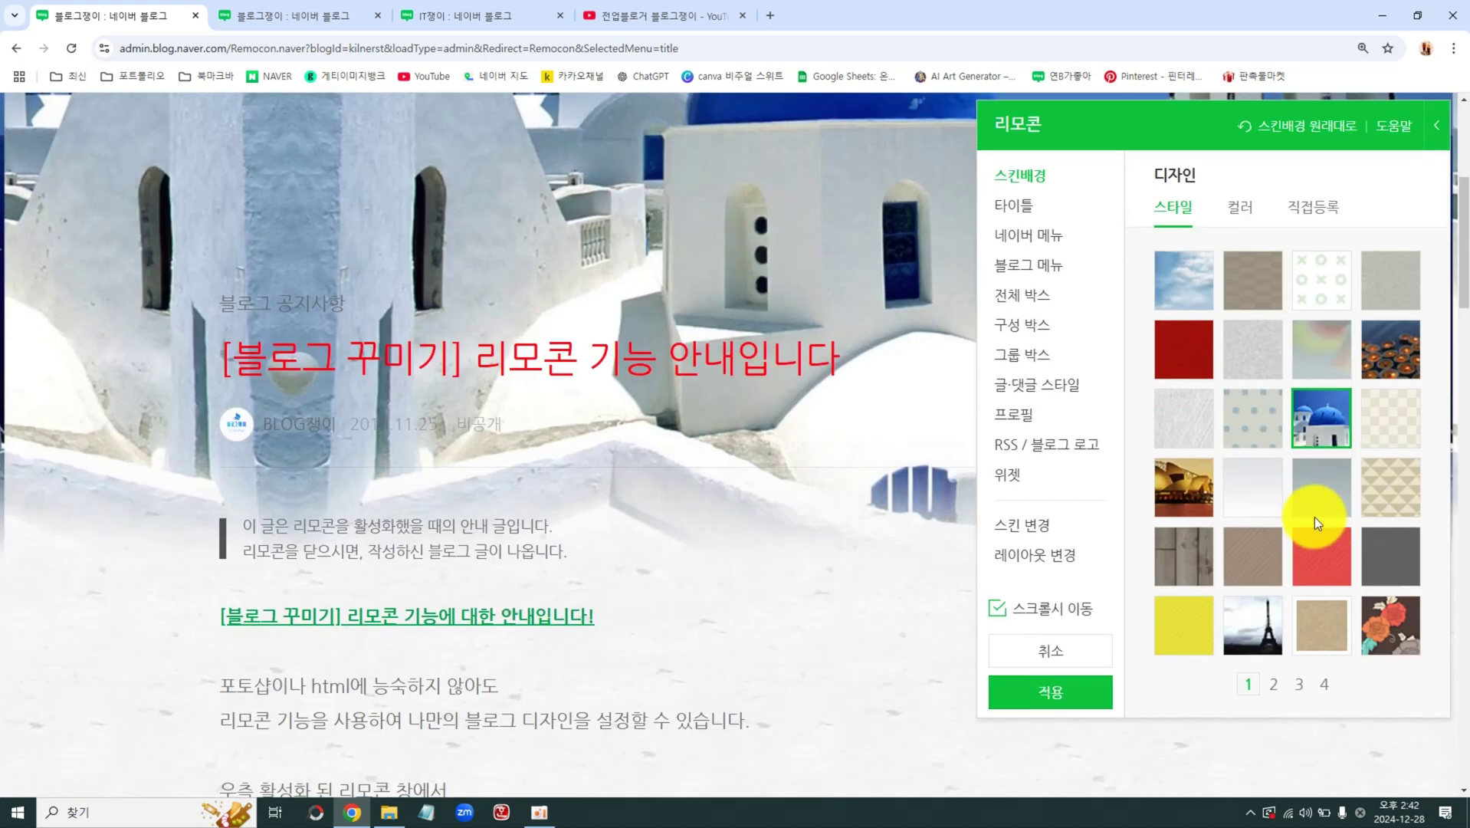
click(1312, 502)
click(1326, 563)
click(1335, 608)
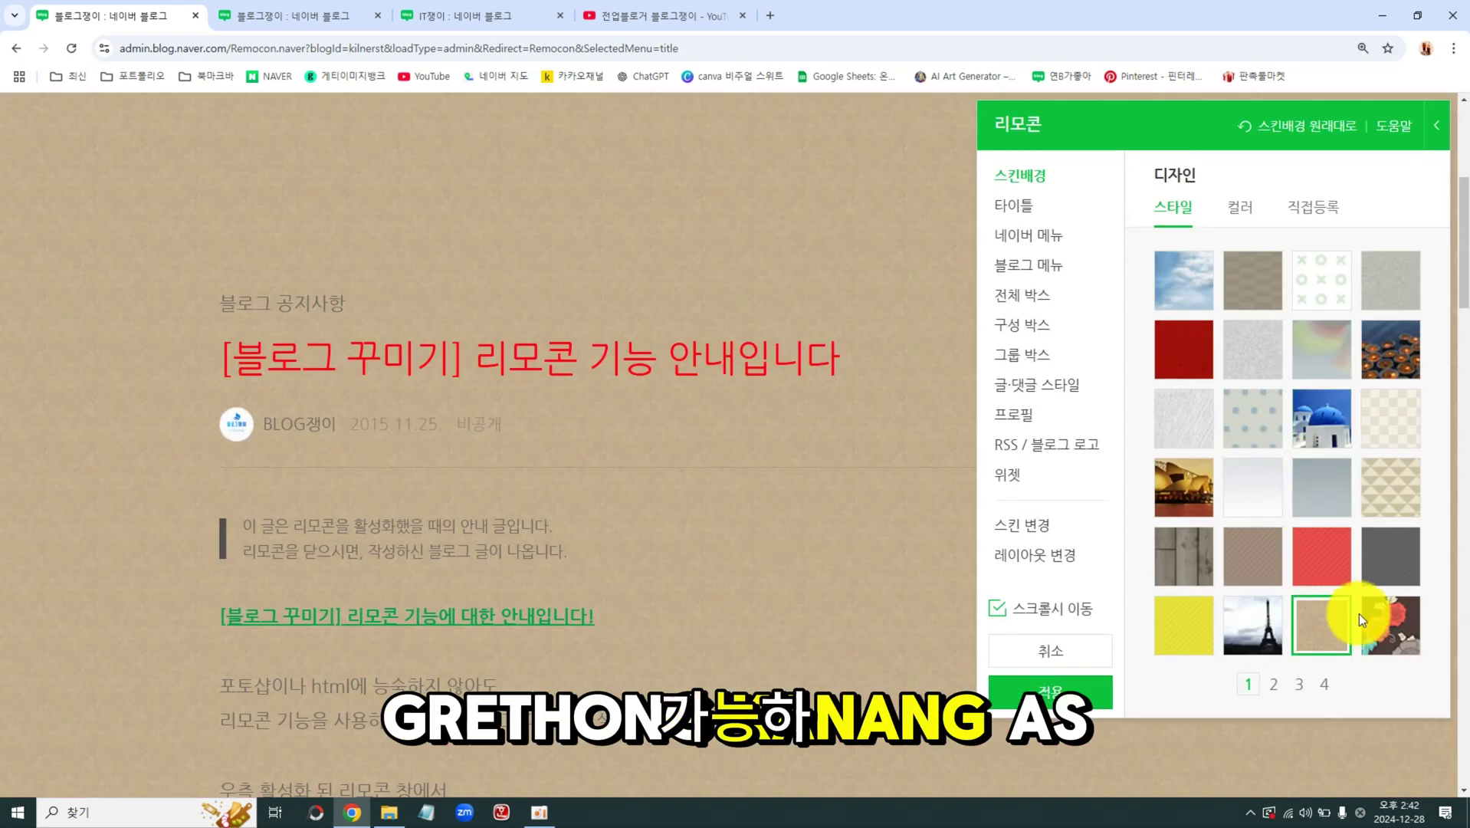
click(1380, 620)
click(1218, 630)
click(1194, 613)
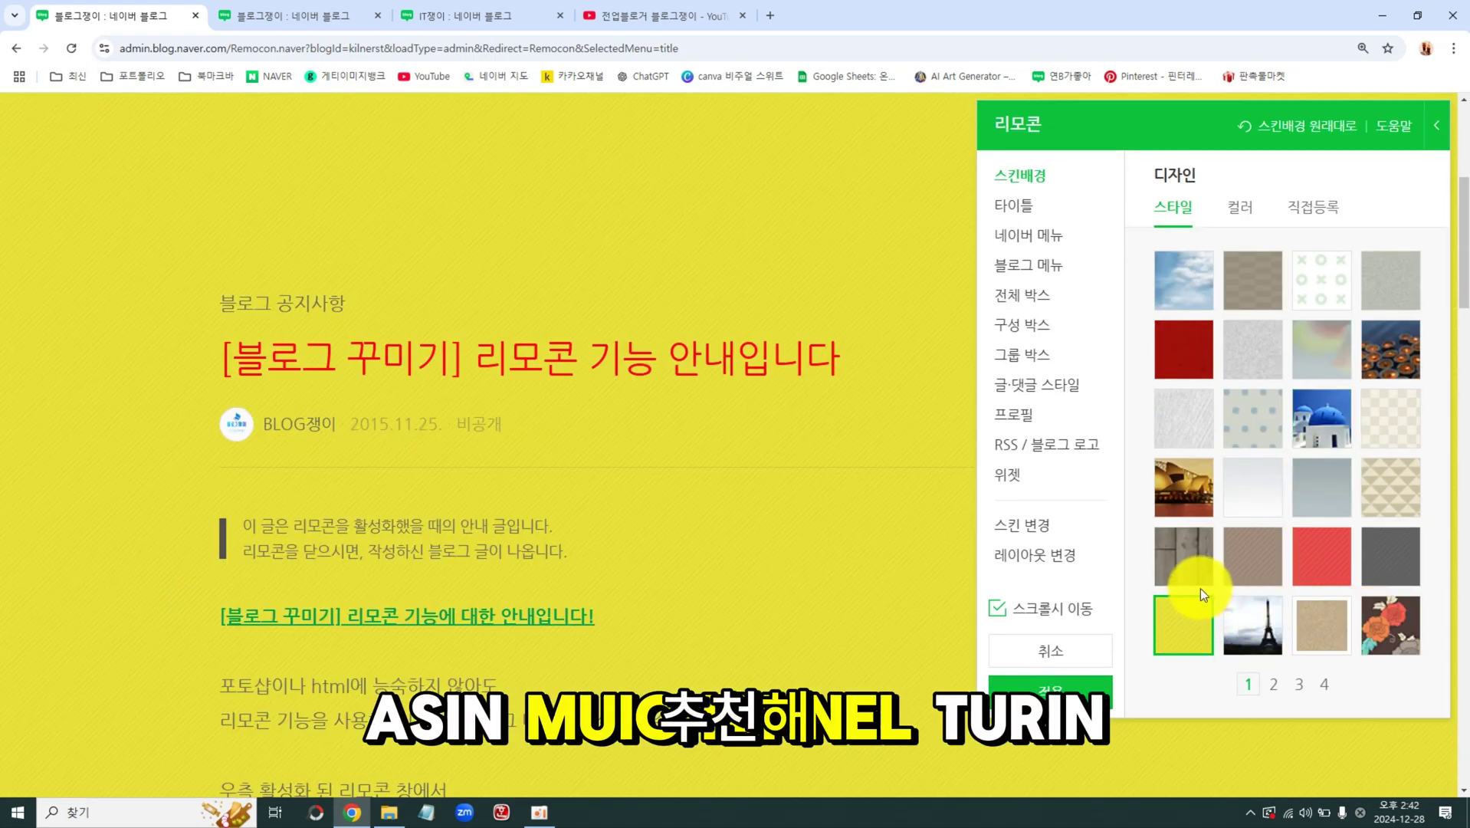
click(1196, 559)
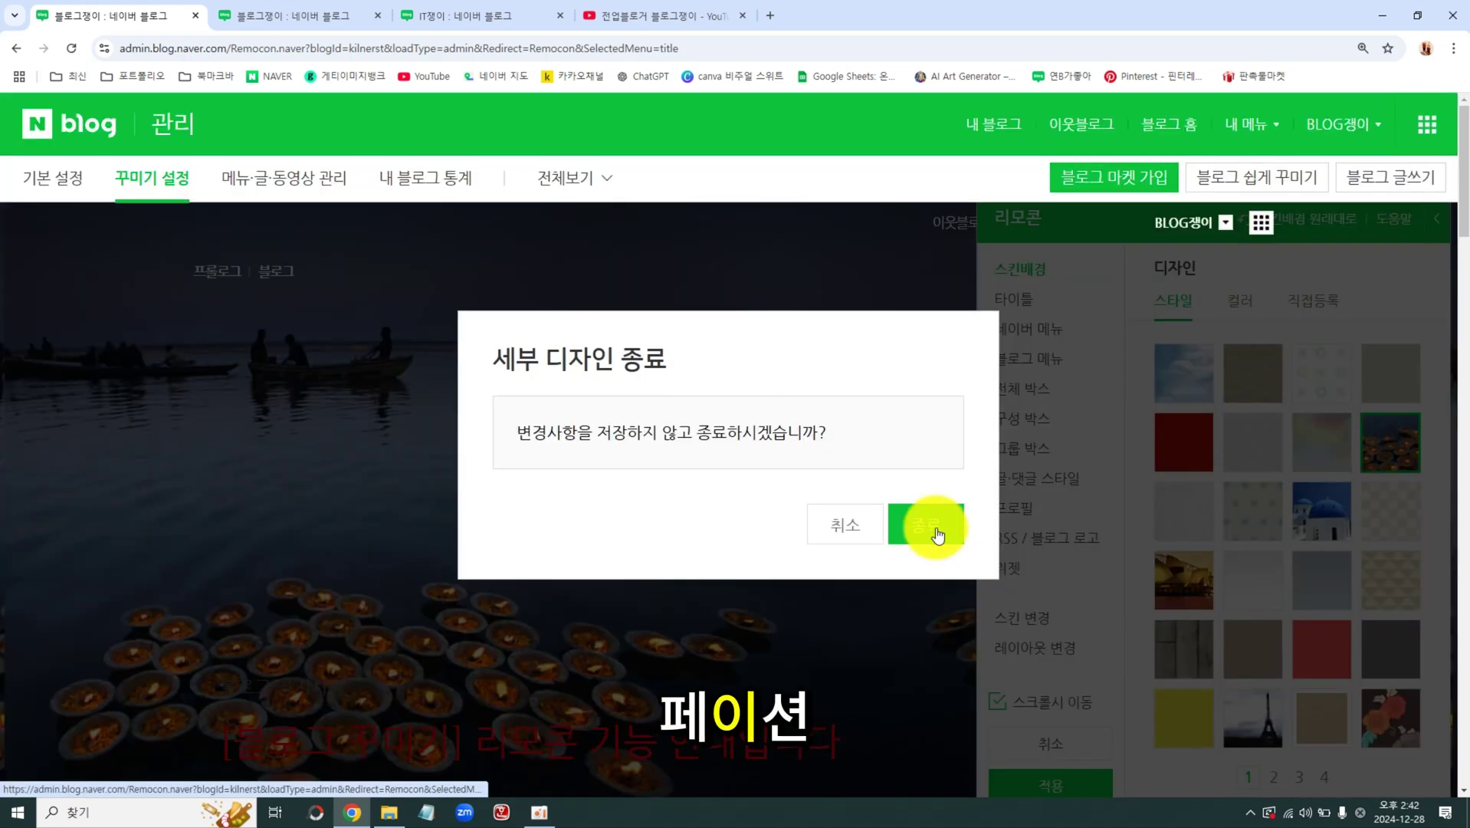
Exit the detailed design settings without saving the changes and go to 내 블로그.
click(937, 534)
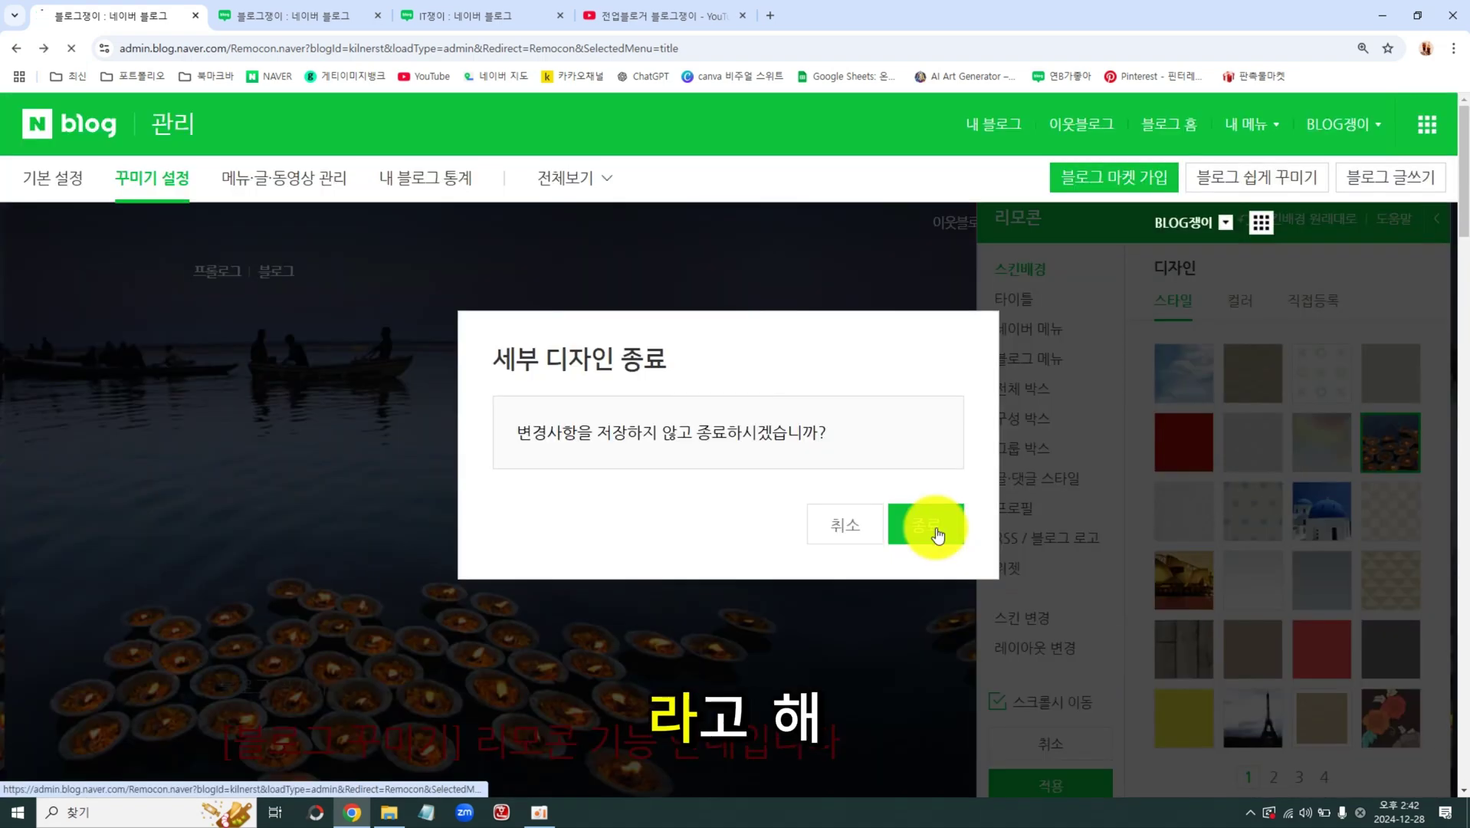
click(1002, 127)
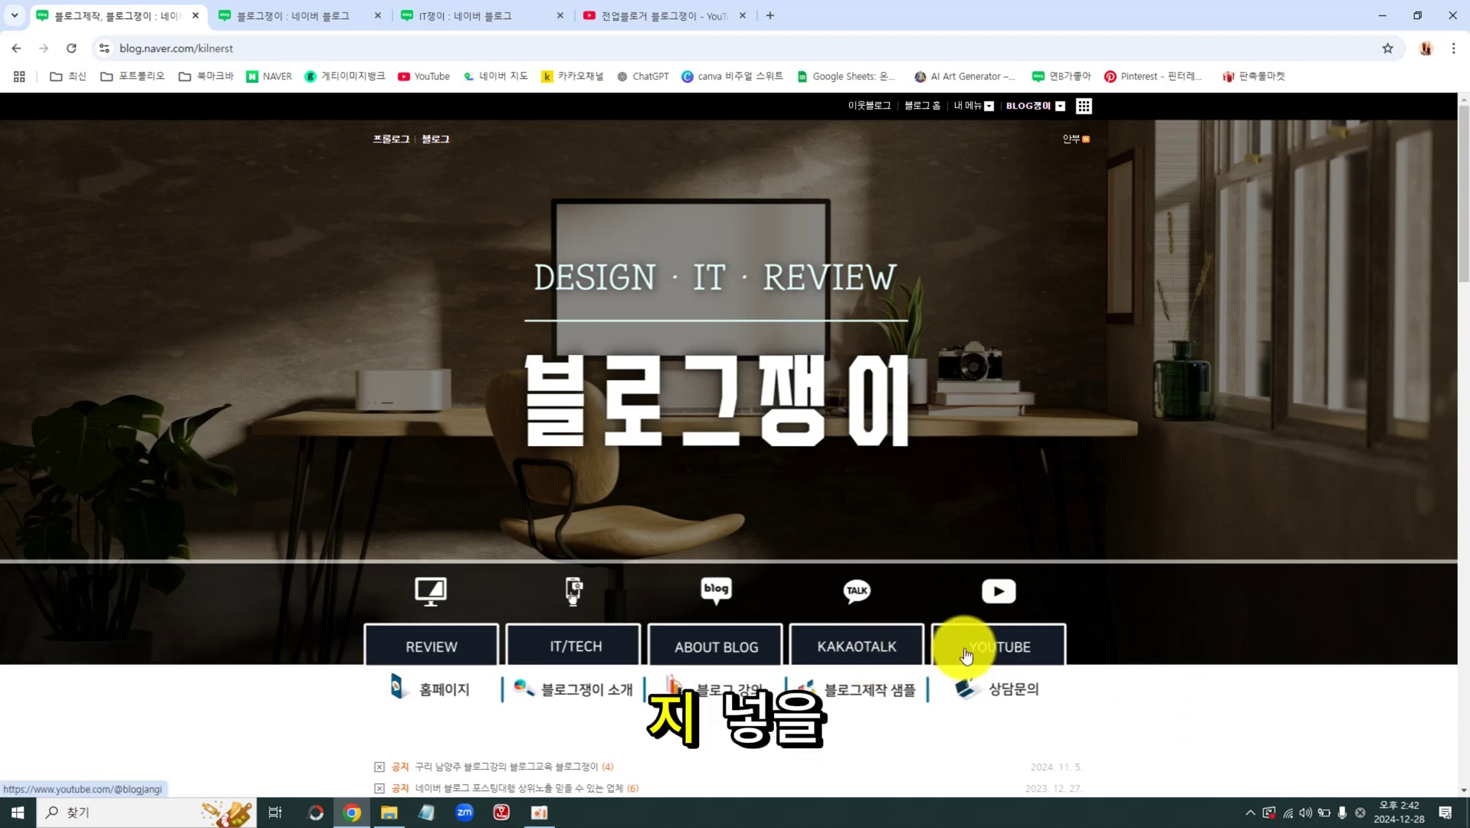
Check the YOUTUBE and KAKAOTALK links in the blog's title area, returning to the blog after each one.
click(962, 646)
click(138, 12)
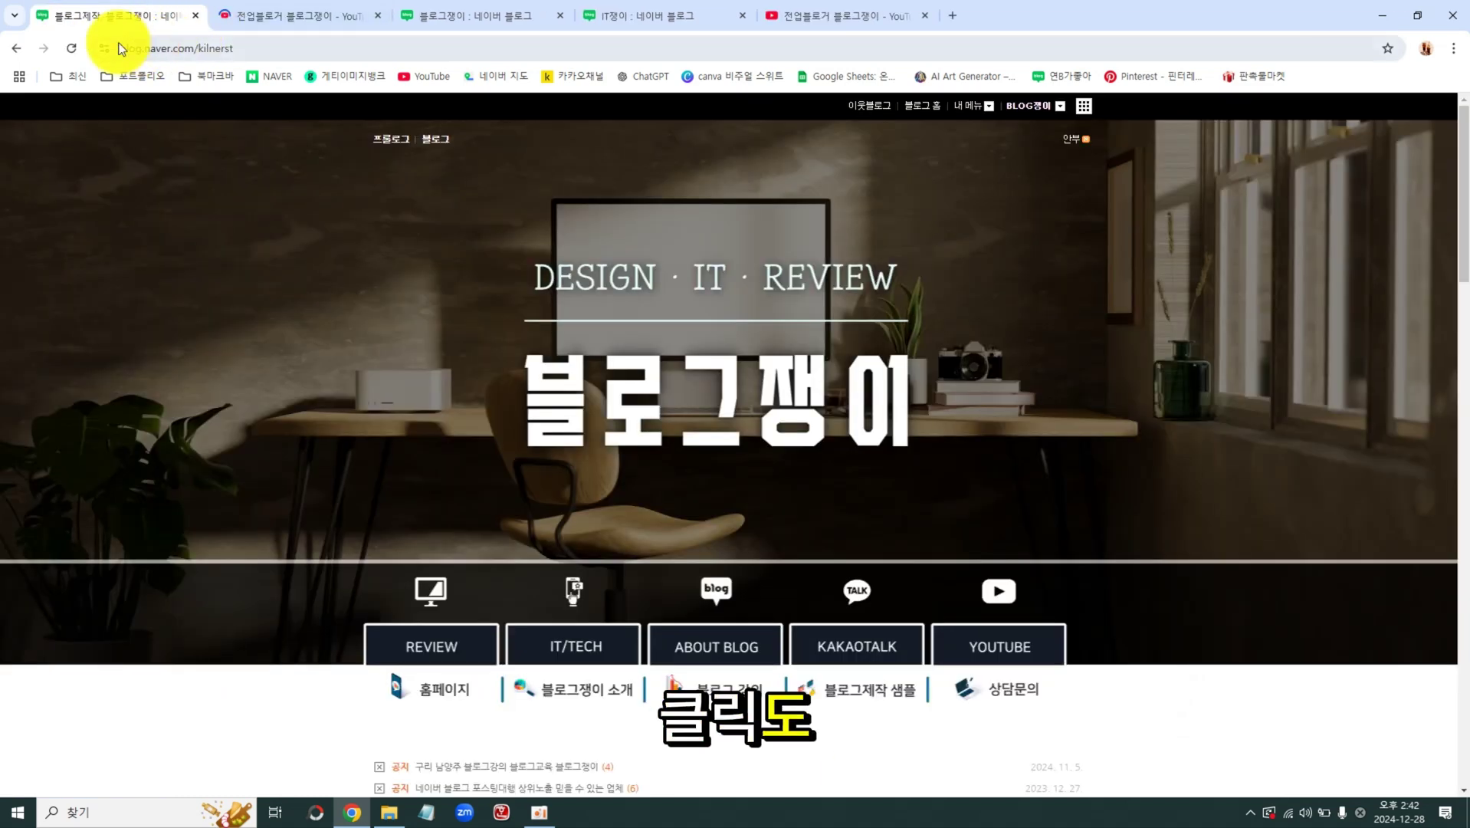
click(847, 633)
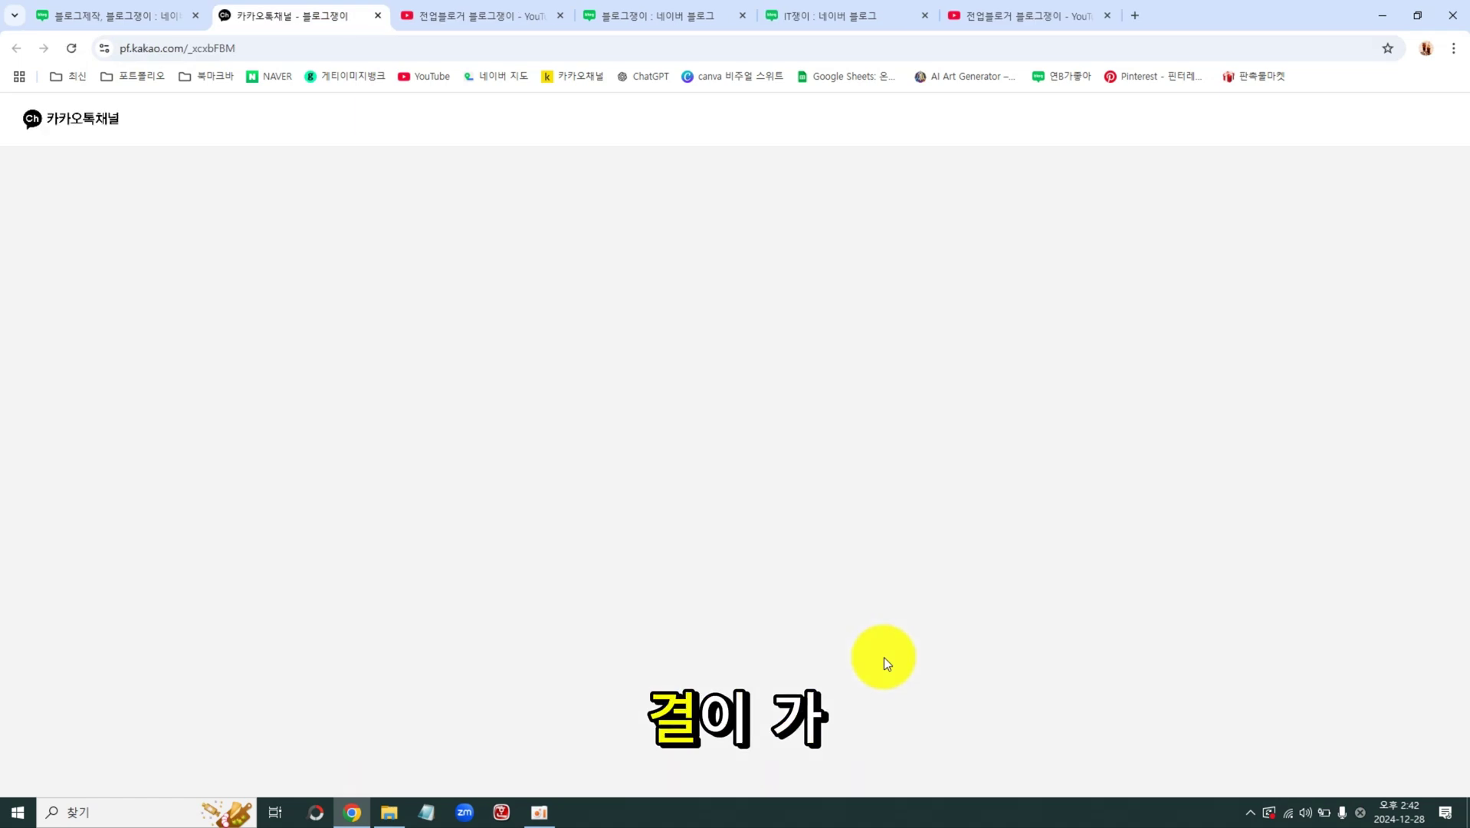
click(96, 9)
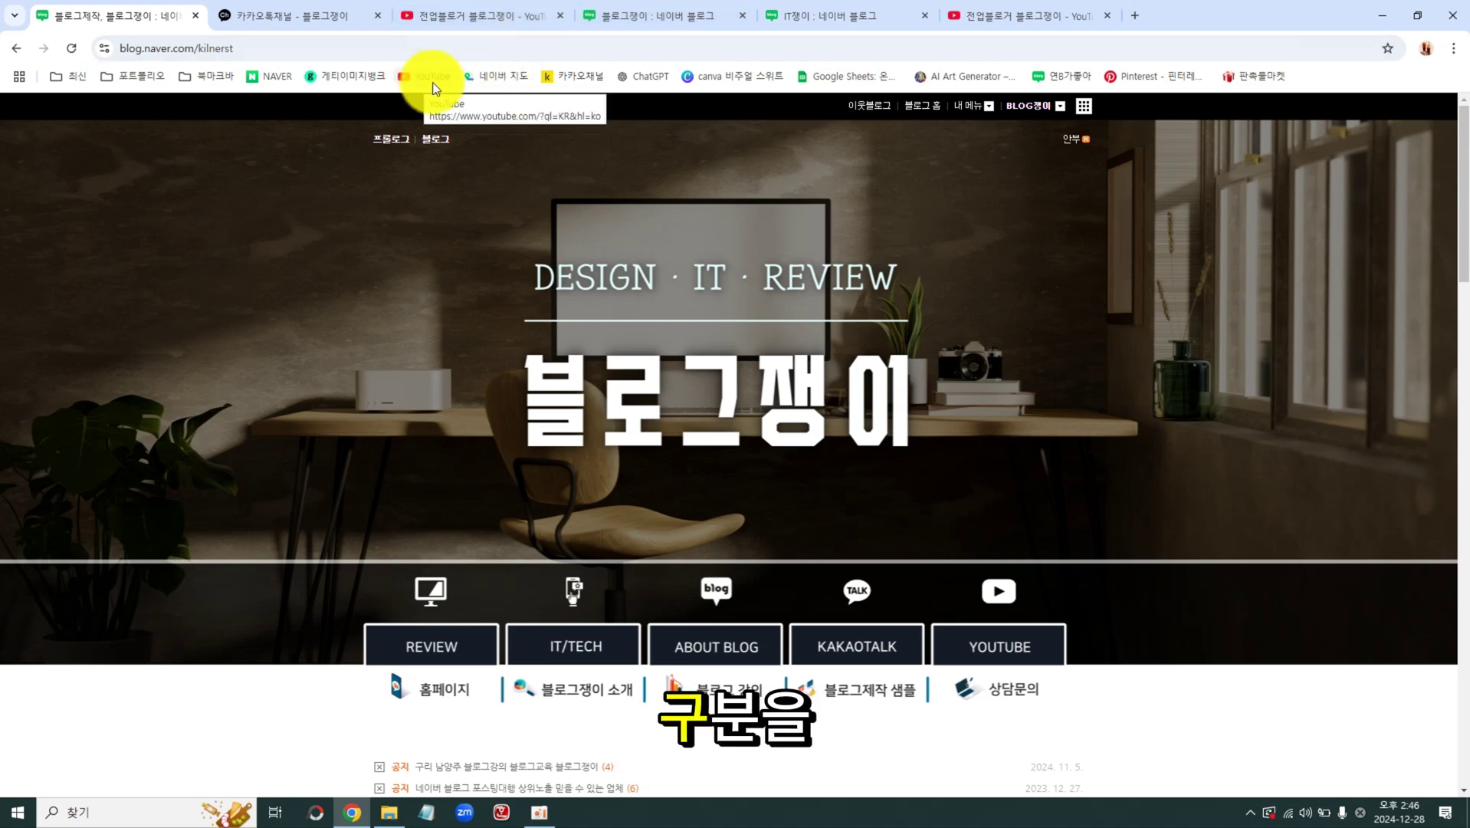
Look through the blog's front page from the title area down to the notices and post thumbnails.
scroll(1188, 582, down, 4)
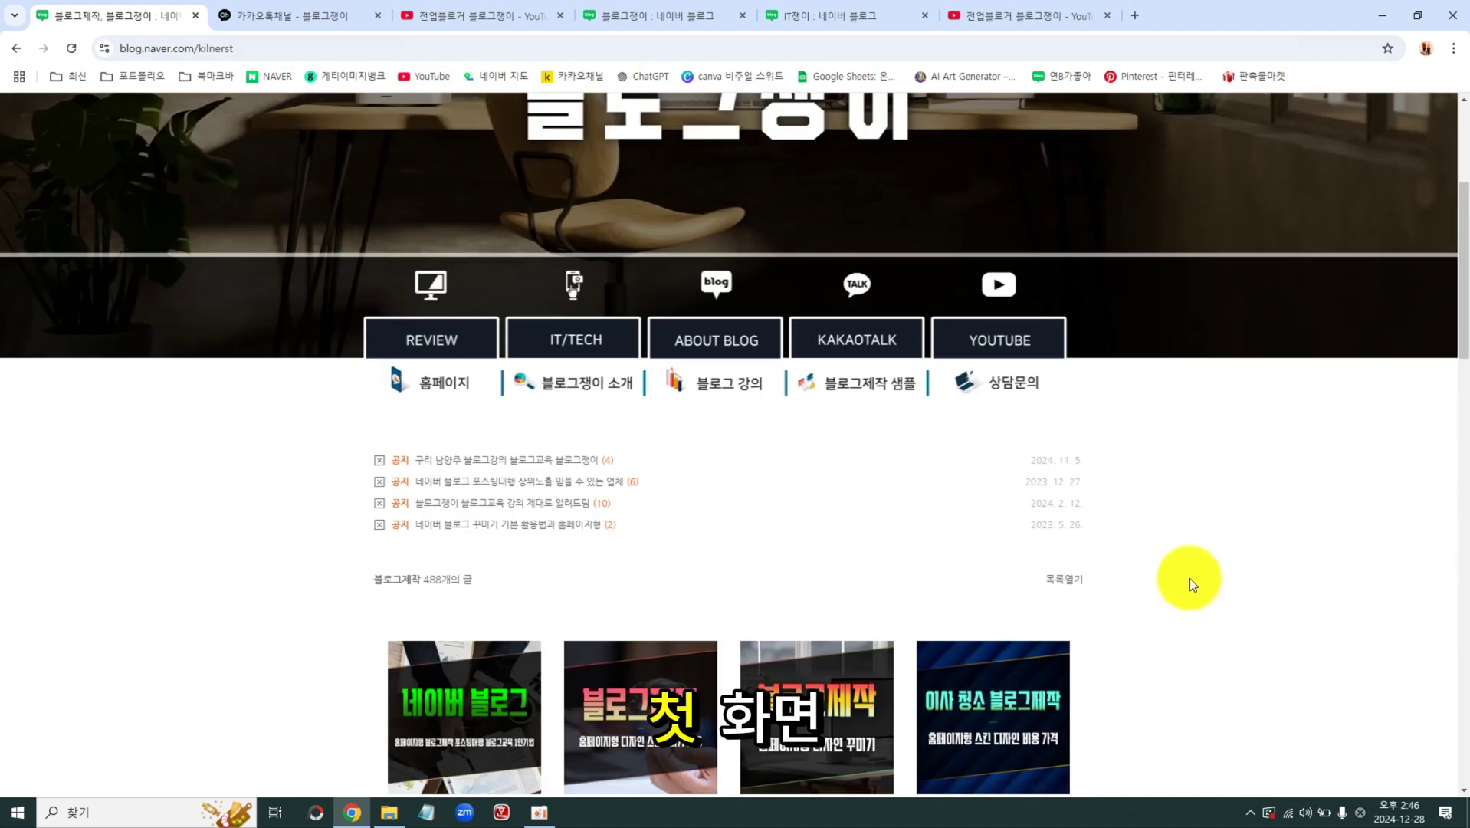
scroll(1190, 582, down, 7)
scroll(1190, 588, up, 11)
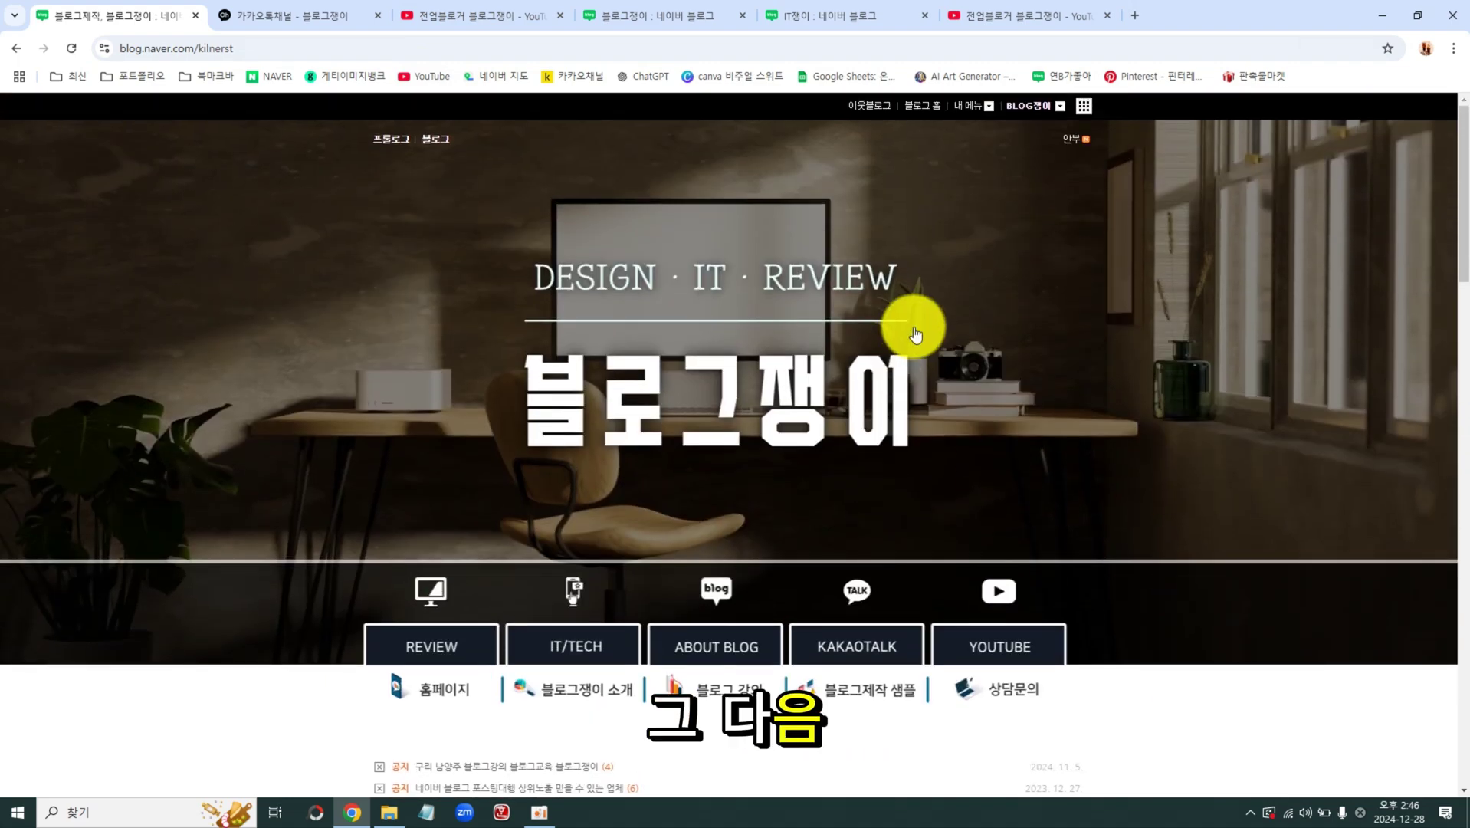